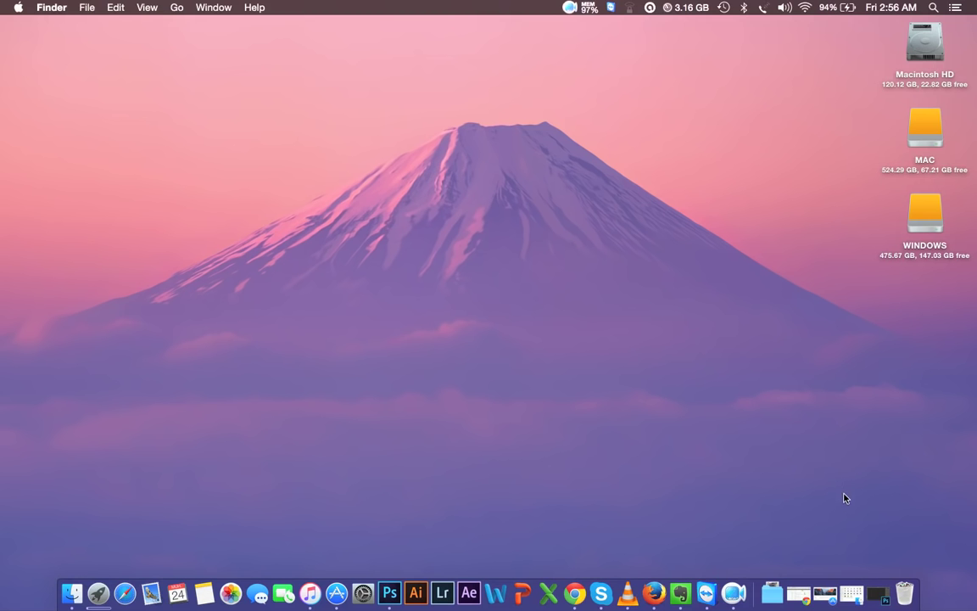
Bring back Photoshop and the 100CANON folder, then drag IMG_2930.JPG into Photoshop.
left_click(865, 575)
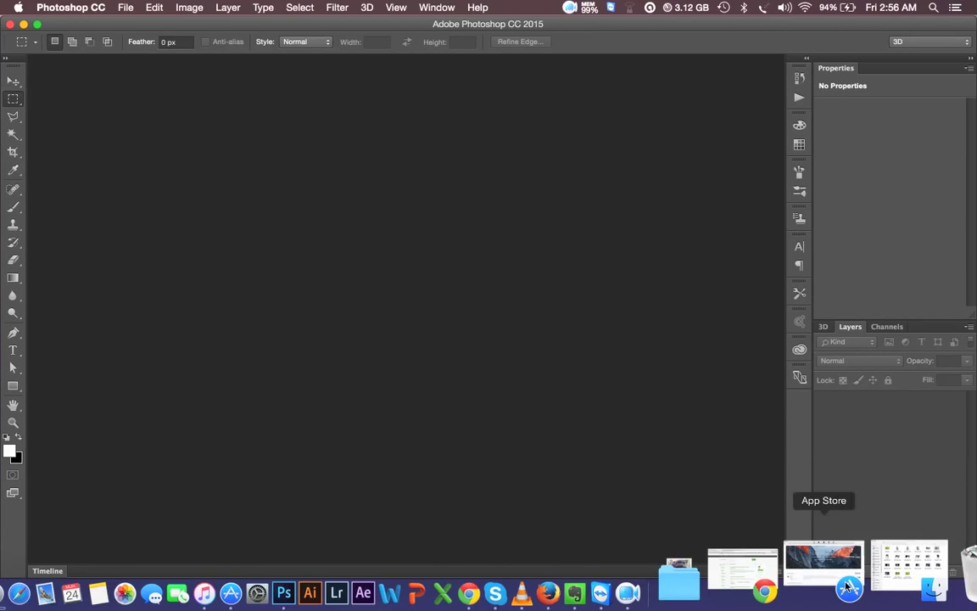
left_click(870, 564)
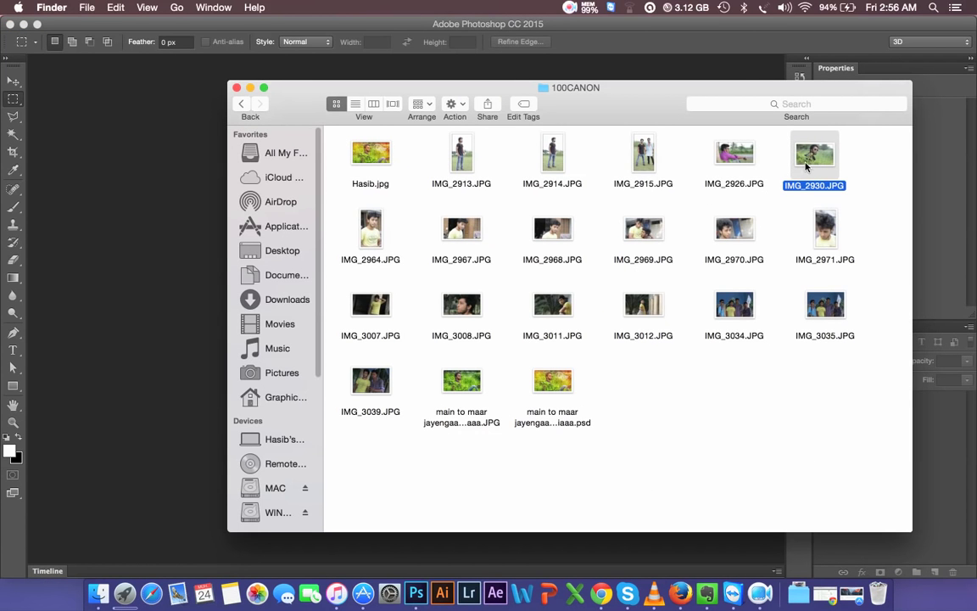
left_click_drag(813, 159, 158, 240)
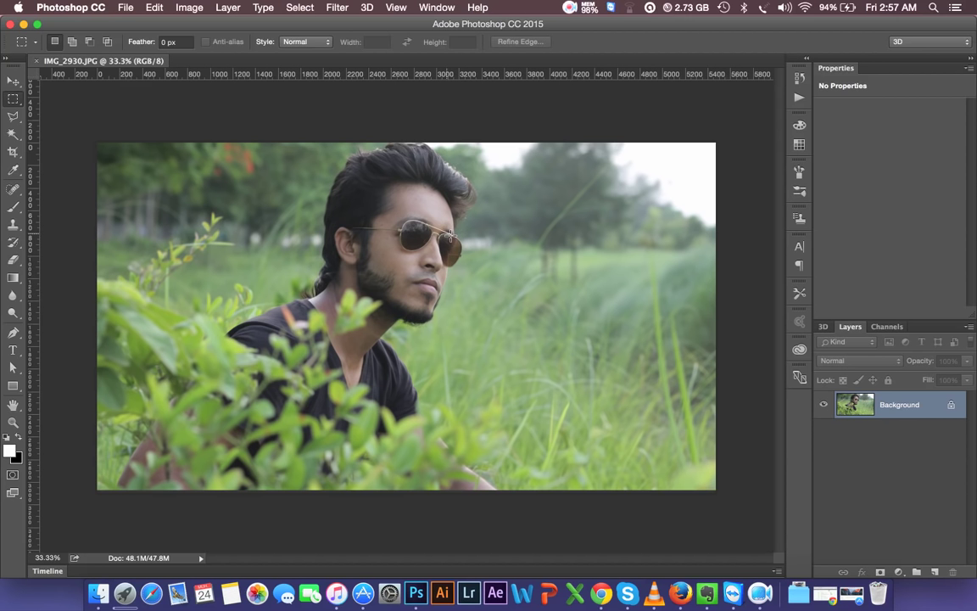
scroll(333, 150, "up", 5, "alt")
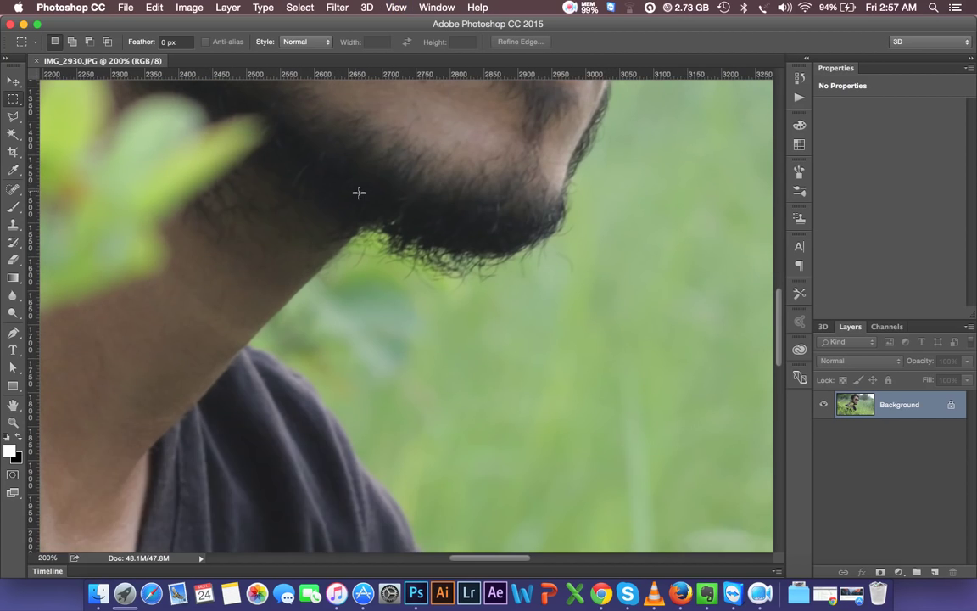
Zoom in and spot-heal the blemishes on the cheek below the glasses.
scroll(359, 193, "up", 2)
scroll(358, 198, "up", 3)
scroll(357, 254, "up", 2)
scroll(358, 288, "up", 3)
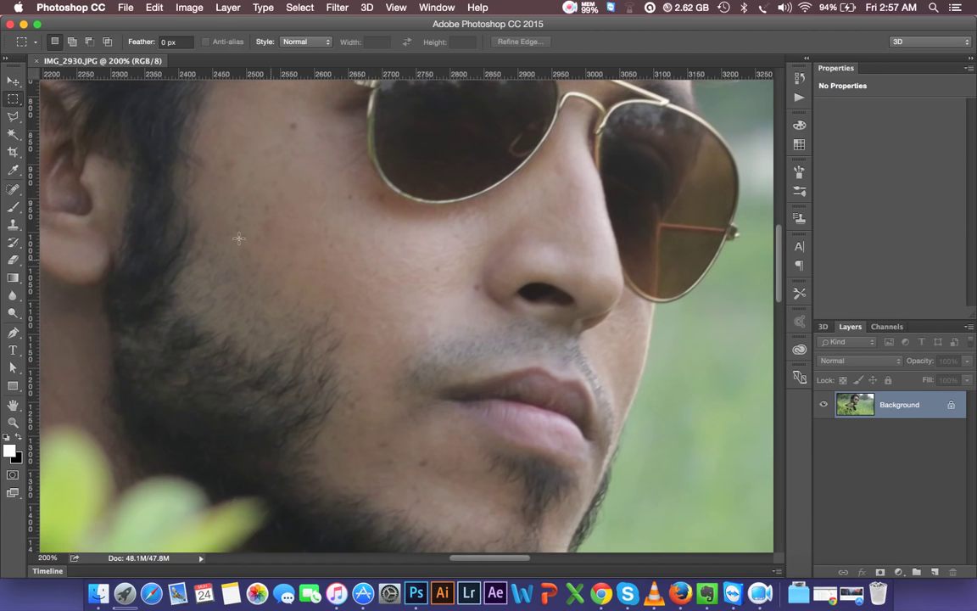
left_click(10, 187)
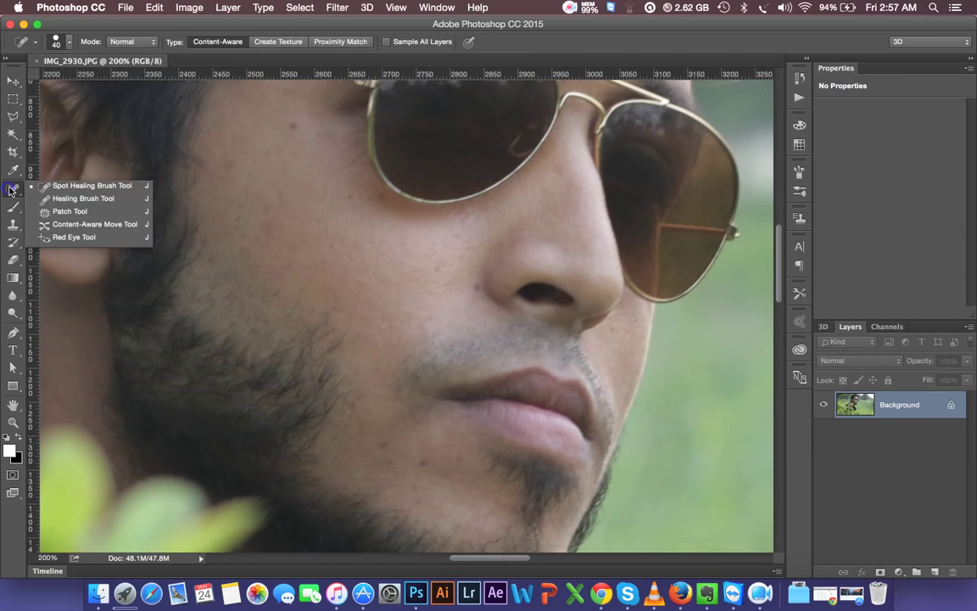
left_click(78, 187)
left_click(316, 183)
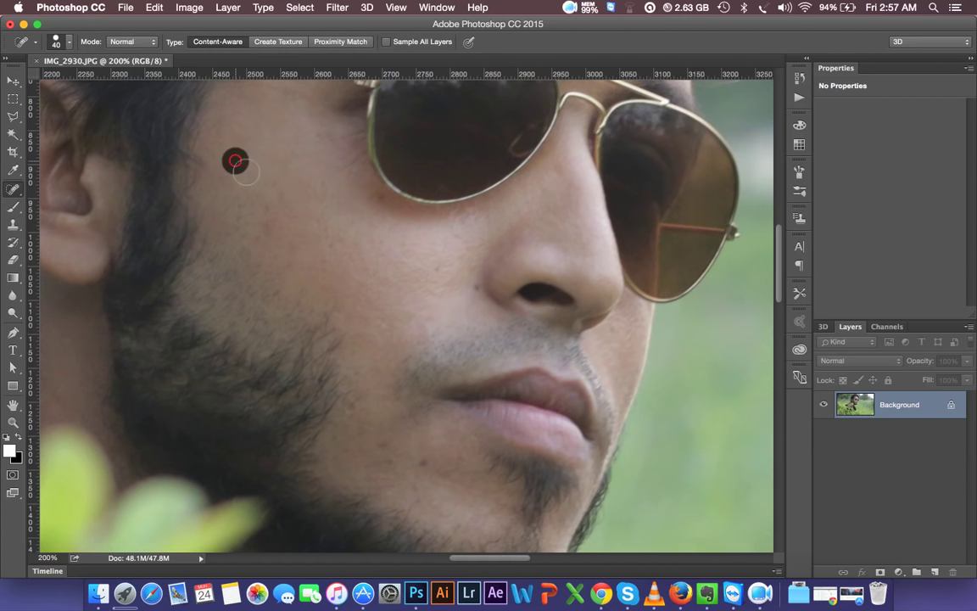
left_click(248, 210)
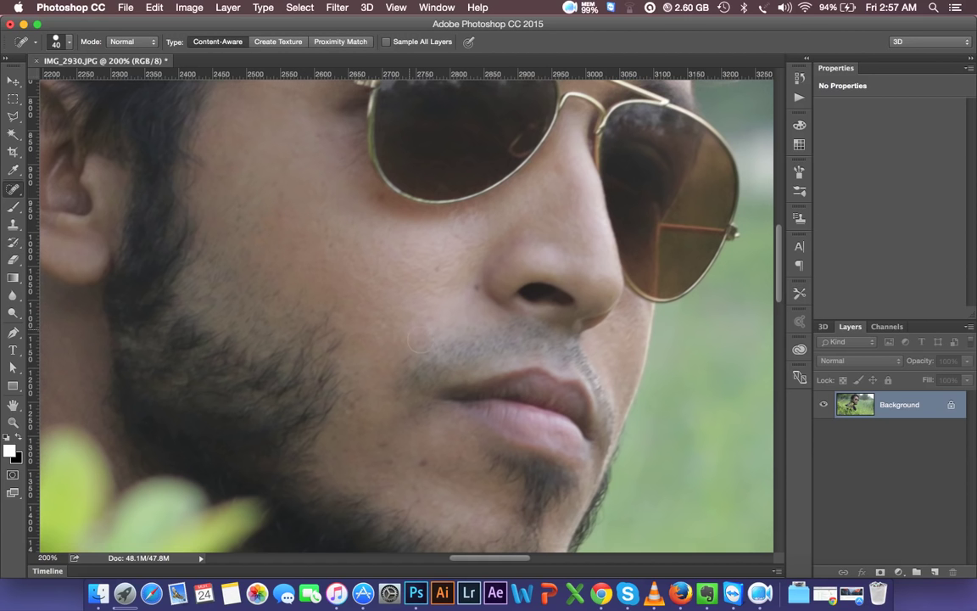
left_click(394, 246)
left_click(343, 185)
mouse_move(293, 208)
left_mouse_down()
mouse_move(296, 148)
mouse_move(277, 185)
left_mouse_up()
With a smaller brush, heal the chin spot and the hairline and forehead moles.
key("bracketleft")
key("bracketleft")
key("bracketleft")
left_click(382, 444)
left_click_drag(422, 300, 414, 516)
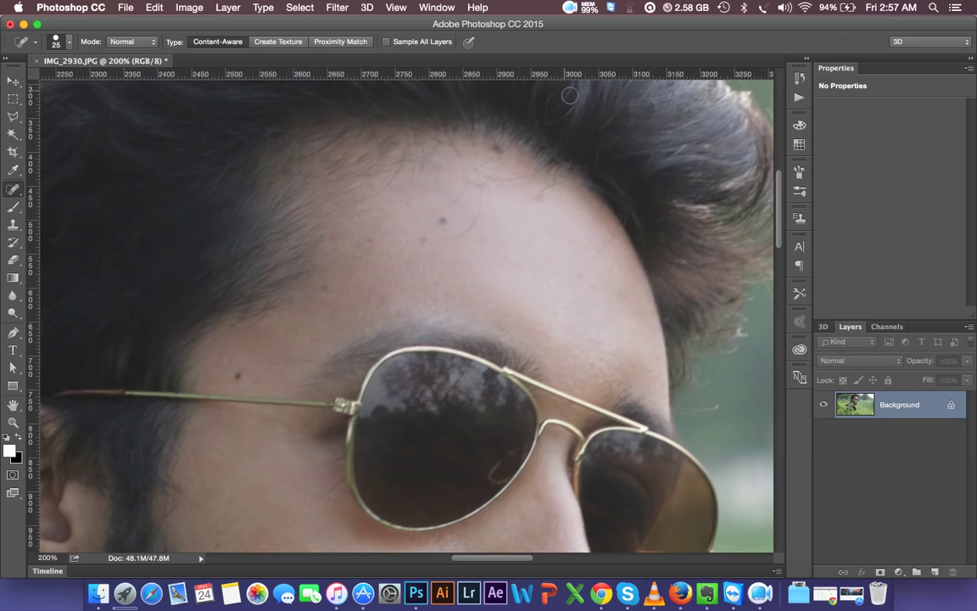
left_click(501, 152)
left_click_drag(584, 263, 602, 244)
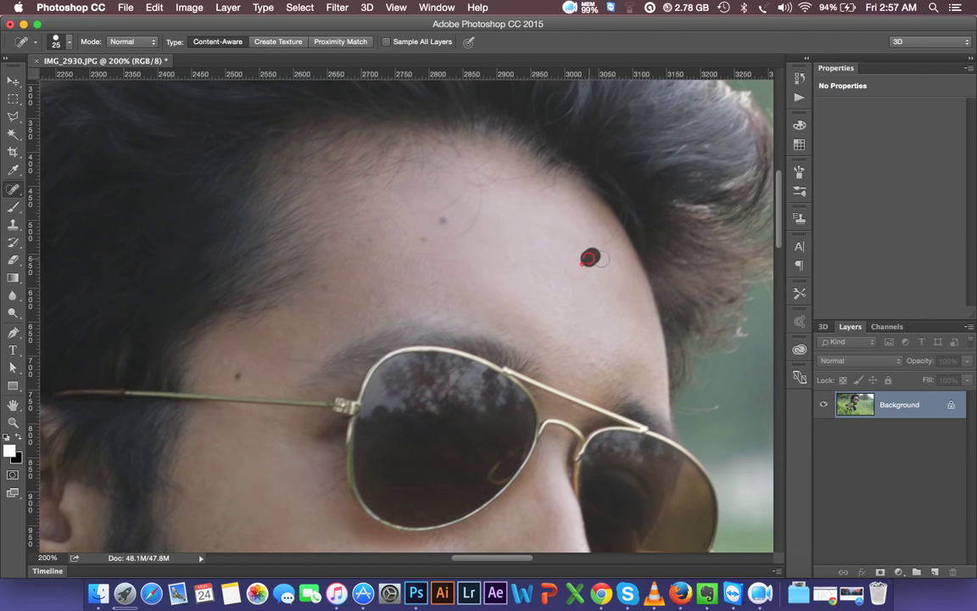
left_click(442, 220)
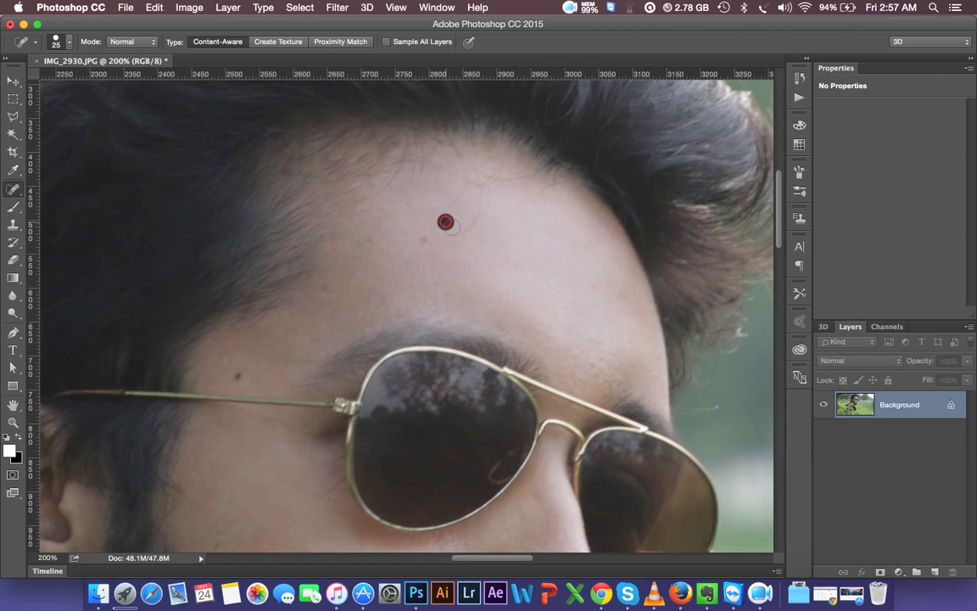
left_click(367, 241)
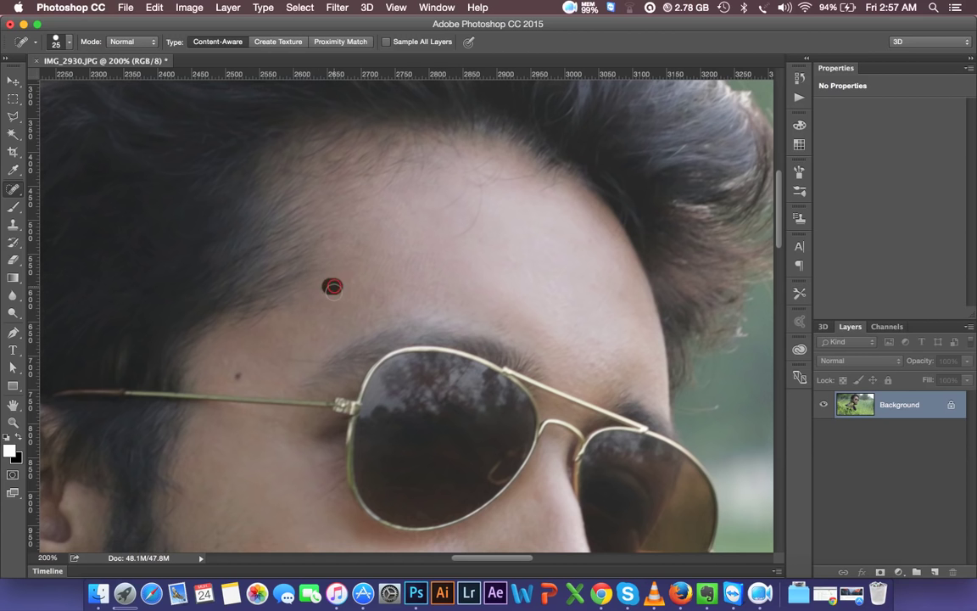
Heal the remaining forehead spots and the mole beside the glasses arm, then zoom out.
left_click(236, 376)
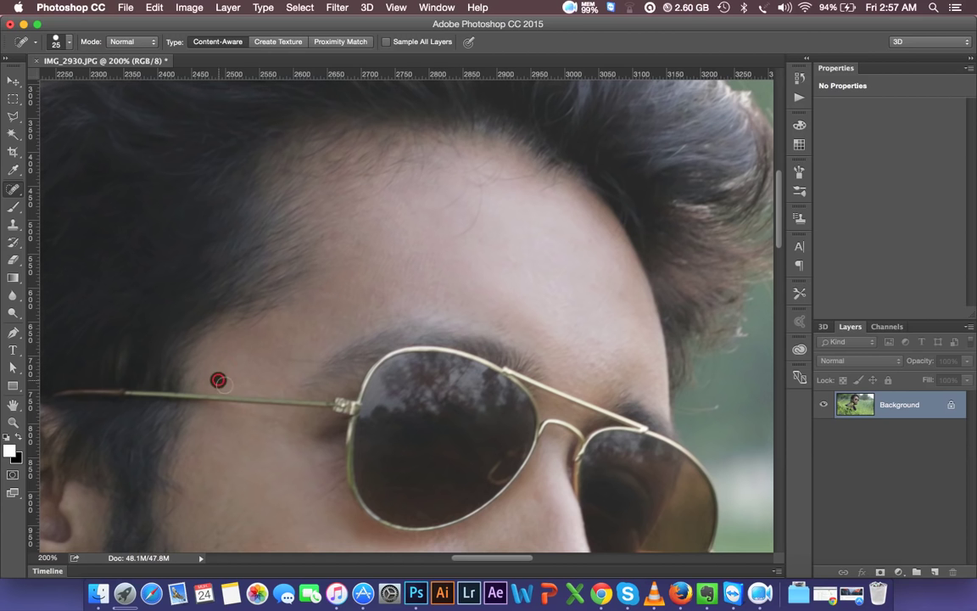
left_click(354, 241)
left_click(591, 352)
left_click_drag(459, 231, 489, 207)
left_click(381, 301)
key("super+minus")
key("super+minus")
key("super+minus")
key("super+minus")
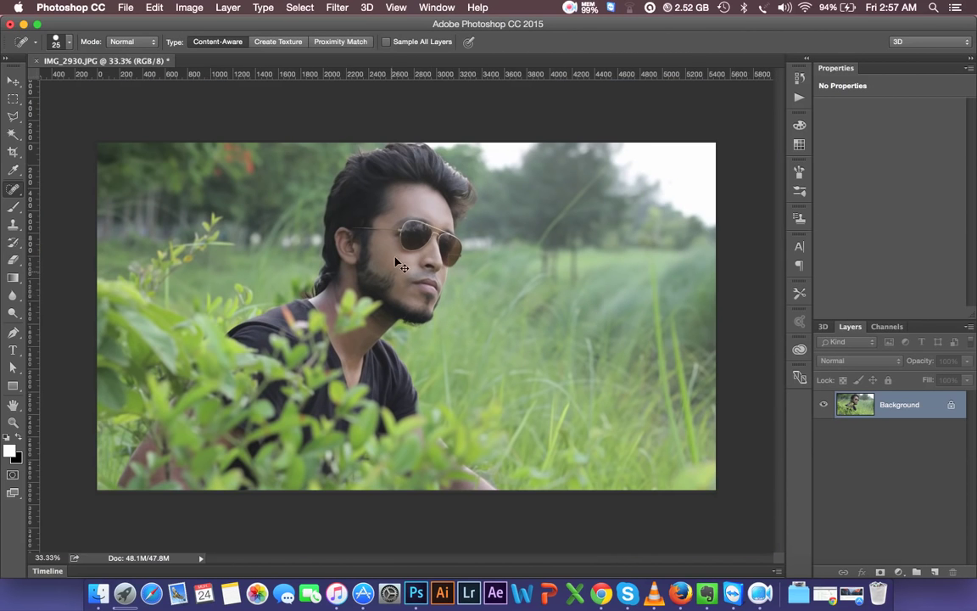
left_click(14, 81)
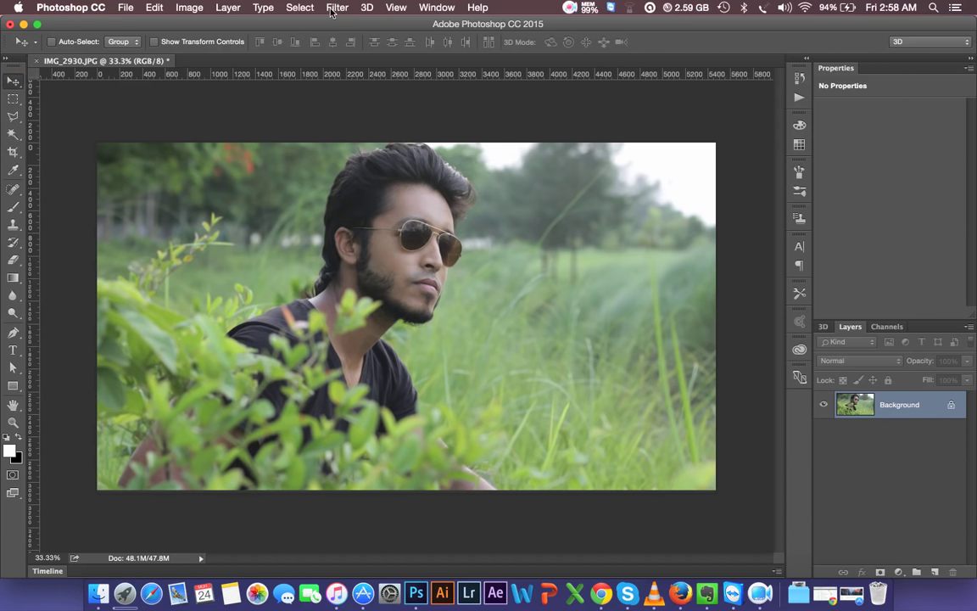
Open the Camera Raw Filter and enlarge its window for a bigger preview.
left_click(333, 8)
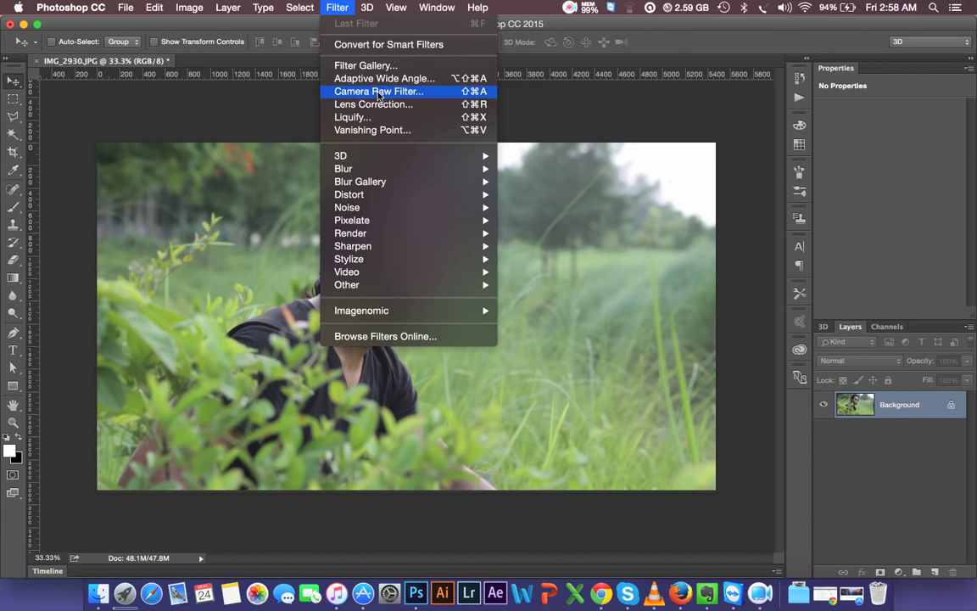
left_click(344, 91)
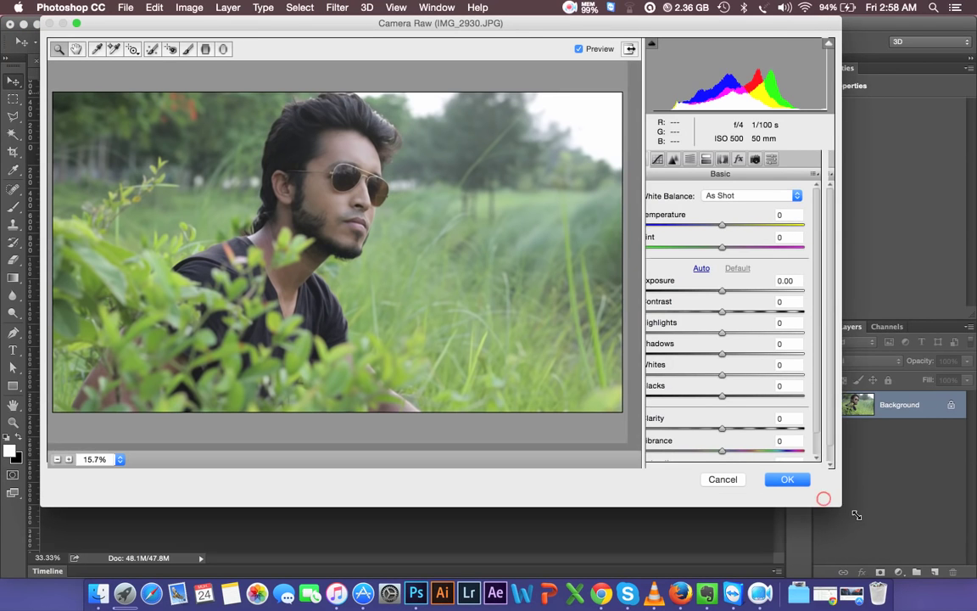
left_click_drag(831, 499, 965, 562)
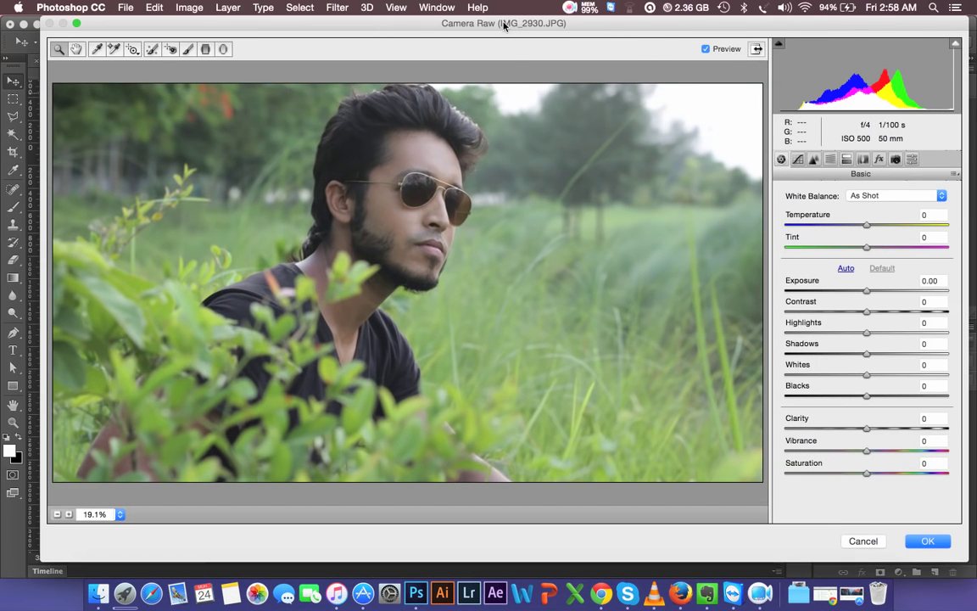
left_click_drag(503, 23, 492, 29)
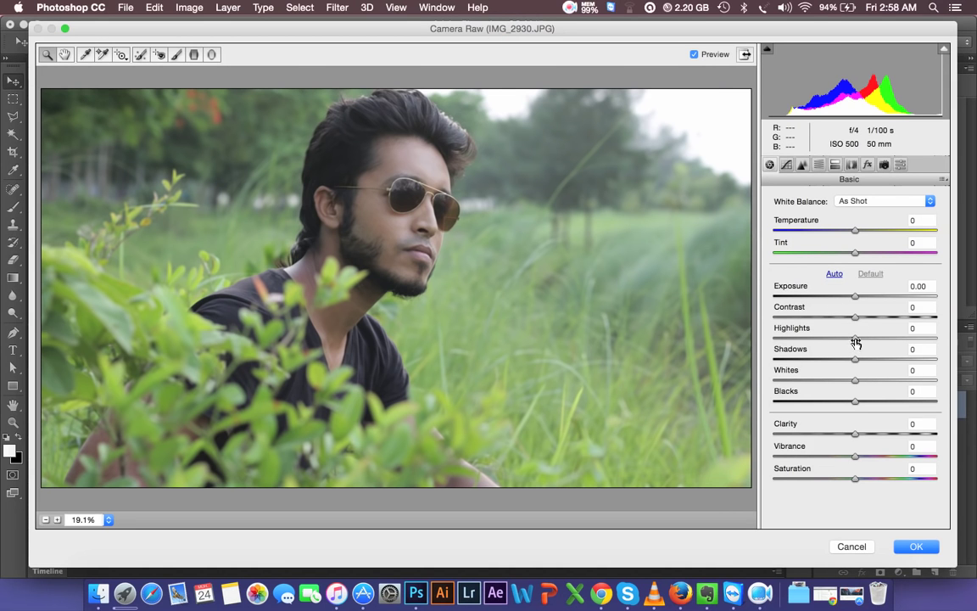
Set Highlights -100, Shadows +100, Whites +23, Contrast +23 and Vibrance +37.
left_click_drag(853, 337, 770, 339)
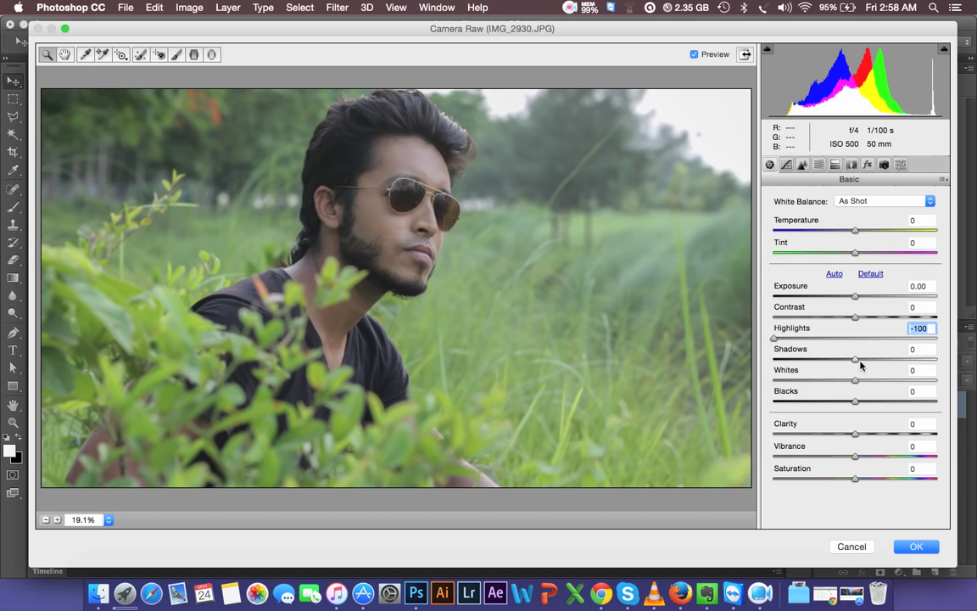
left_click_drag(855, 359, 908, 361)
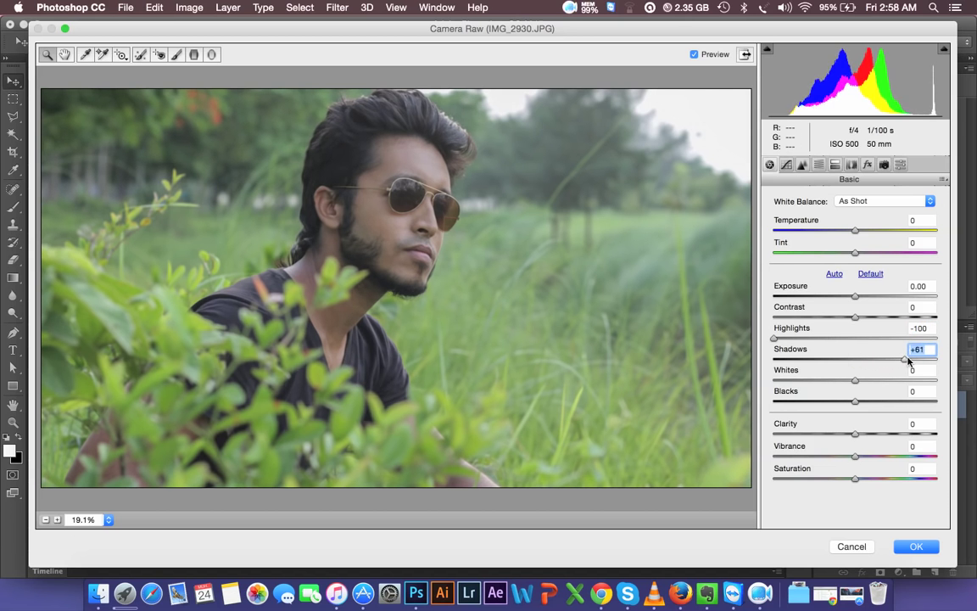
left_click_drag(912, 361, 947, 361)
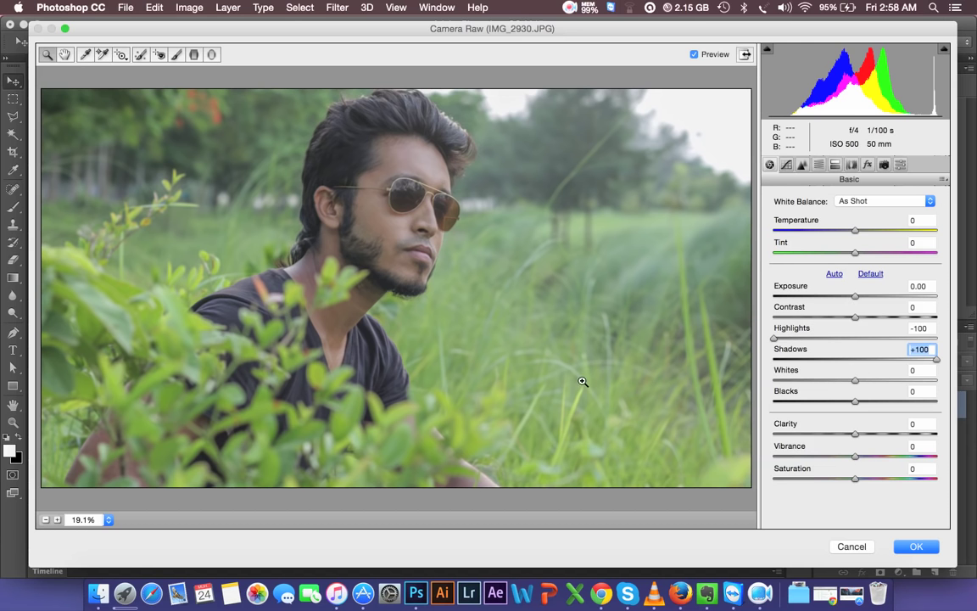
mouse_move(856, 380)
left_mouse_down()
mouse_move(874, 383)
mouse_move(829, 403)
mouse_move(838, 403)
left_mouse_up()
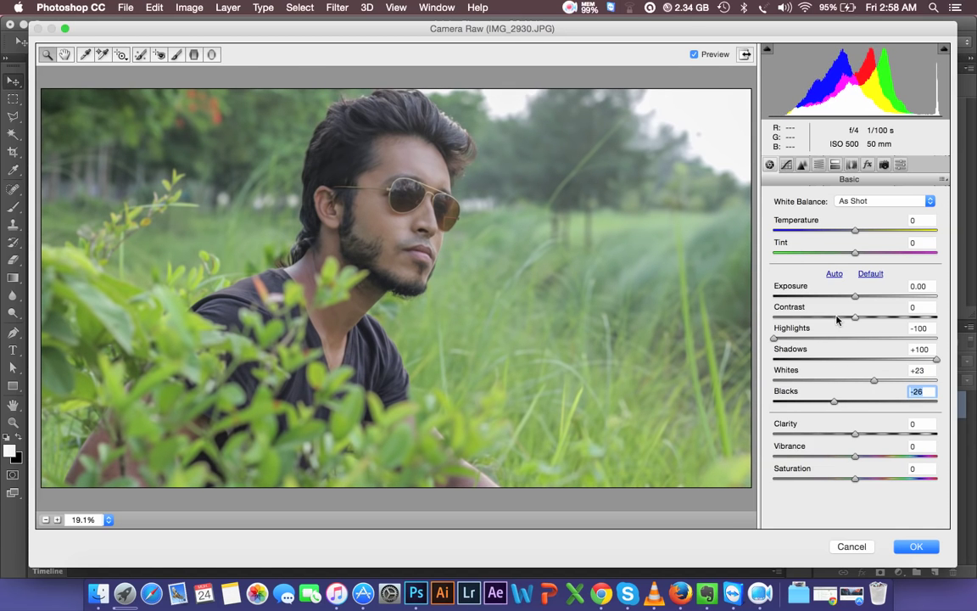
left_click_drag(855, 317, 874, 322)
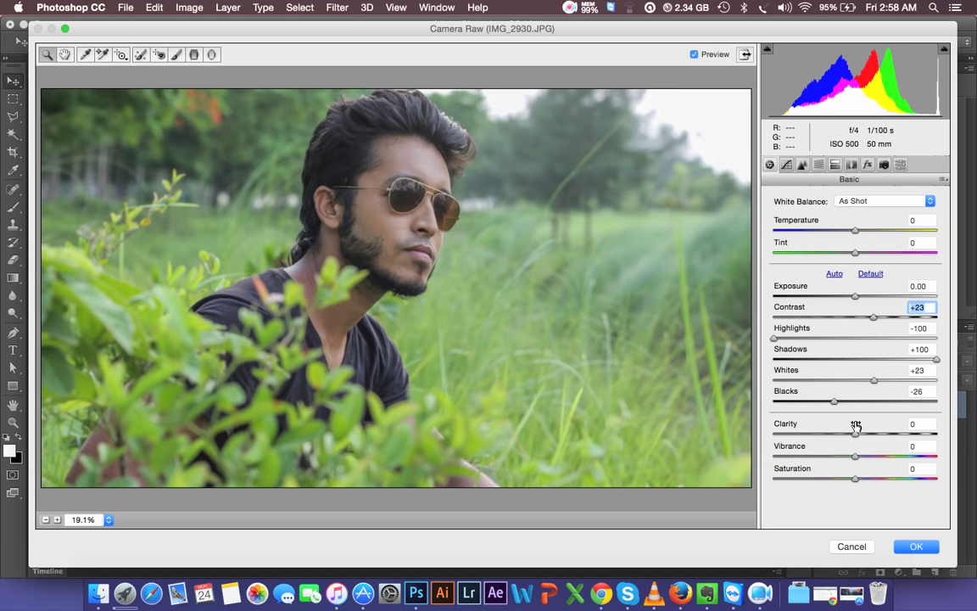
mouse_move(855, 456)
left_mouse_down()
mouse_move(891, 457)
mouse_move(859, 481)
left_mouse_up()
left_click(857, 479)
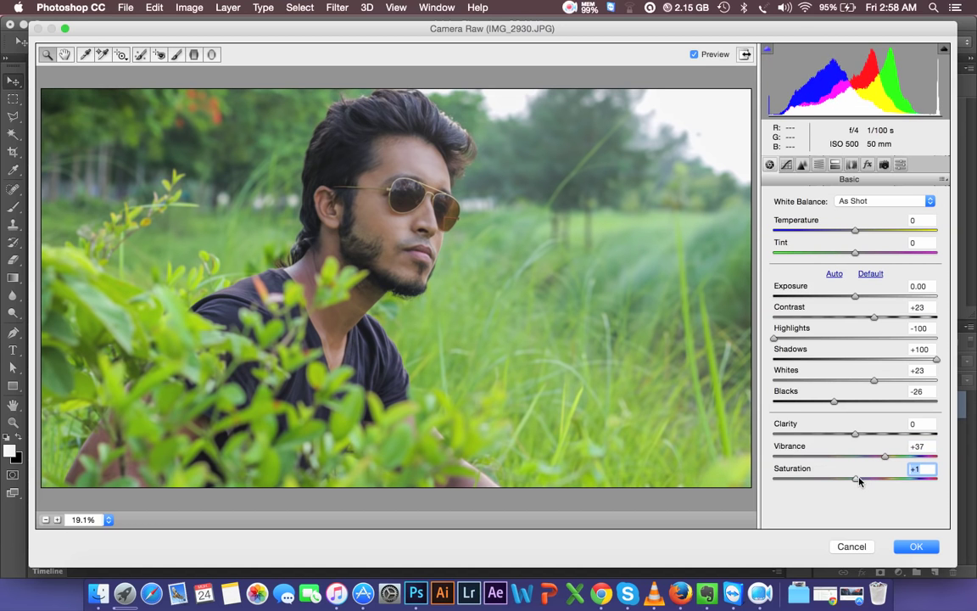
In the Tone Curve tab, lower the highlights and lift the darks to +8.
left_click(787, 163)
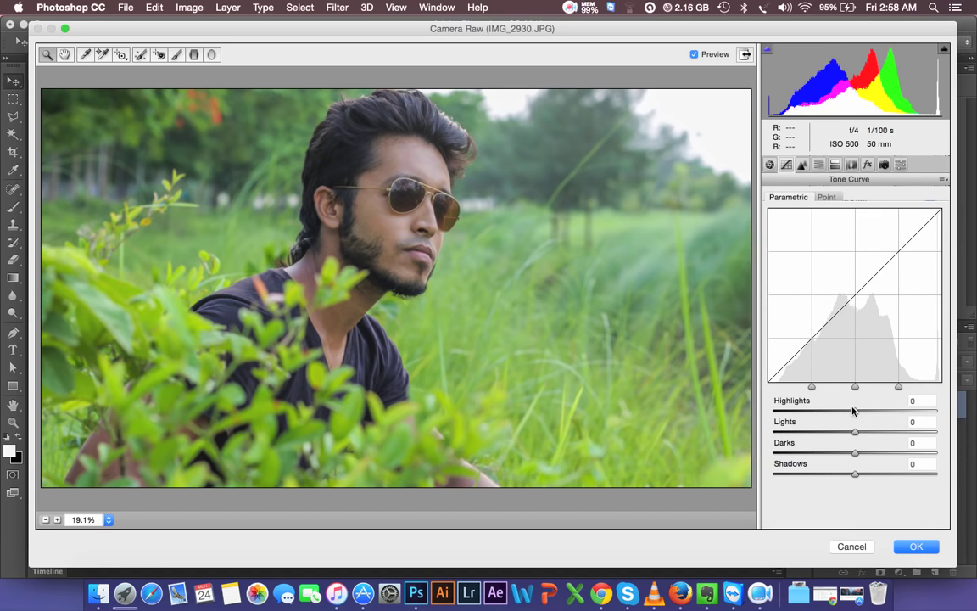
mouse_move(854, 410)
left_mouse_down()
mouse_move(813, 413)
mouse_move(836, 413)
left_mouse_up()
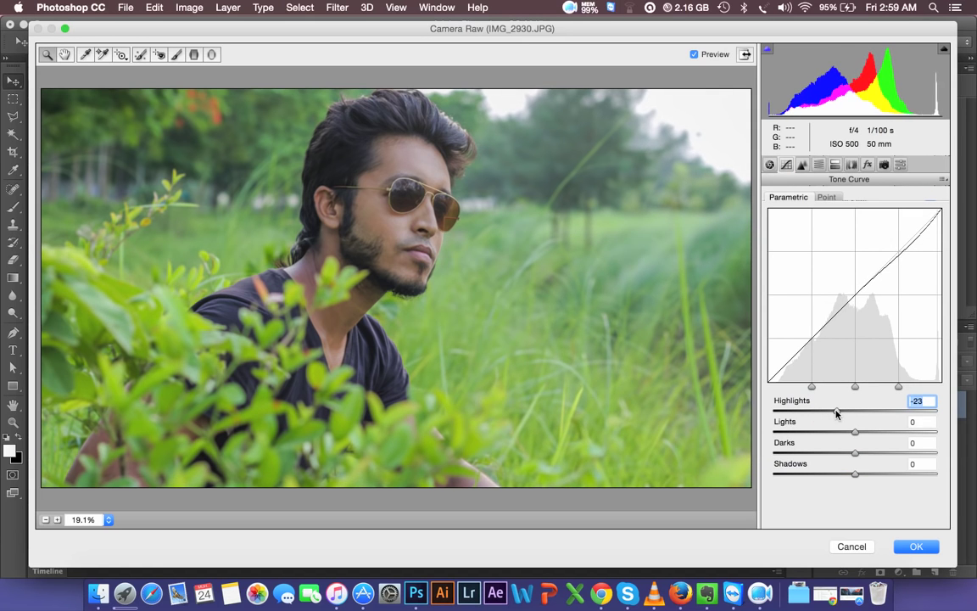
mouse_move(857, 455)
left_mouse_down()
mouse_move(864, 457)
mouse_move(849, 474)
mouse_move(871, 476)
left_mouse_up()
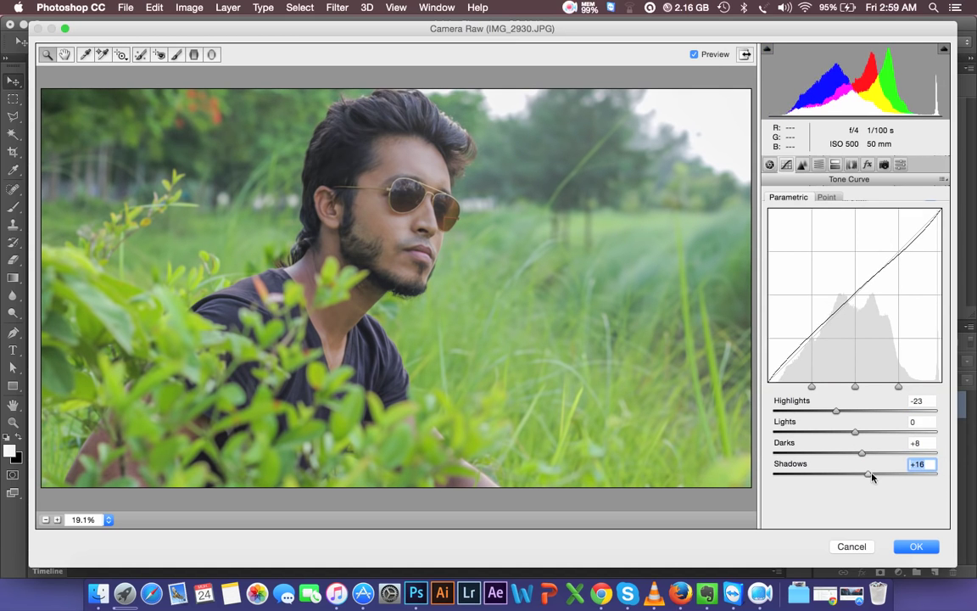
Set Sharpening Amount 15 and Luminance noise reduction 6, and apply the filter.
left_click(802, 164)
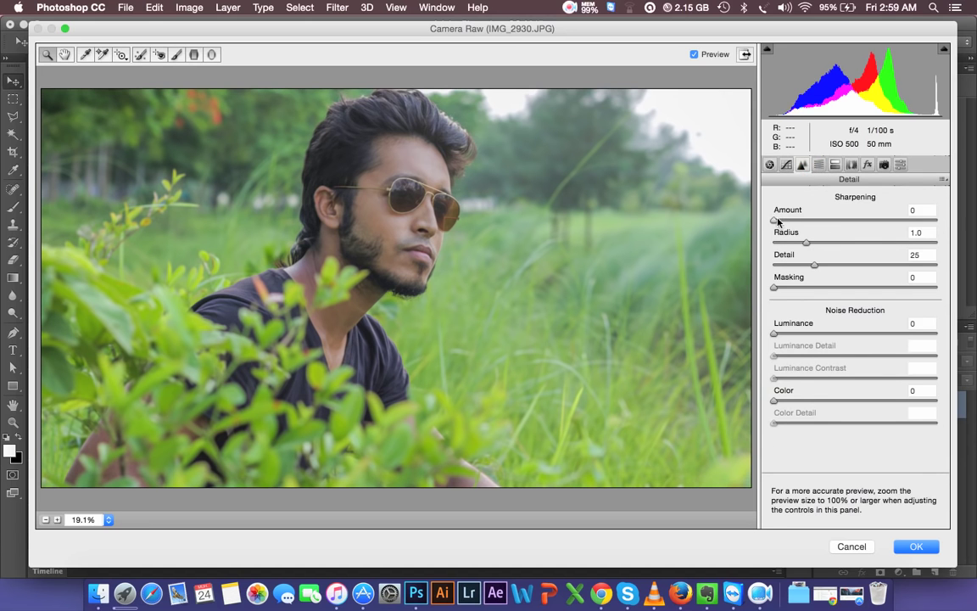
left_click_drag(783, 220, 789, 220)
left_click_drag(777, 336, 784, 336)
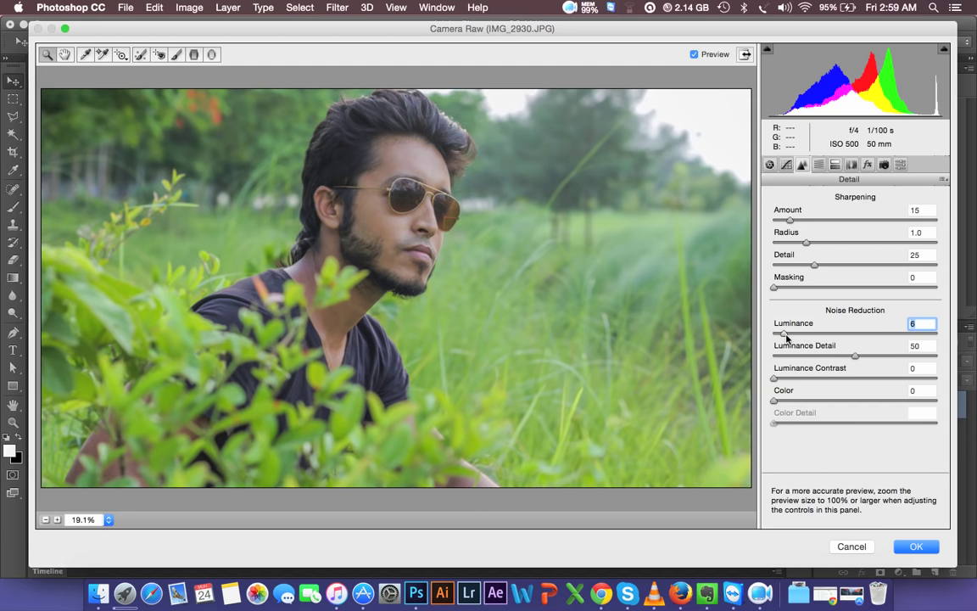
left_click(916, 547)
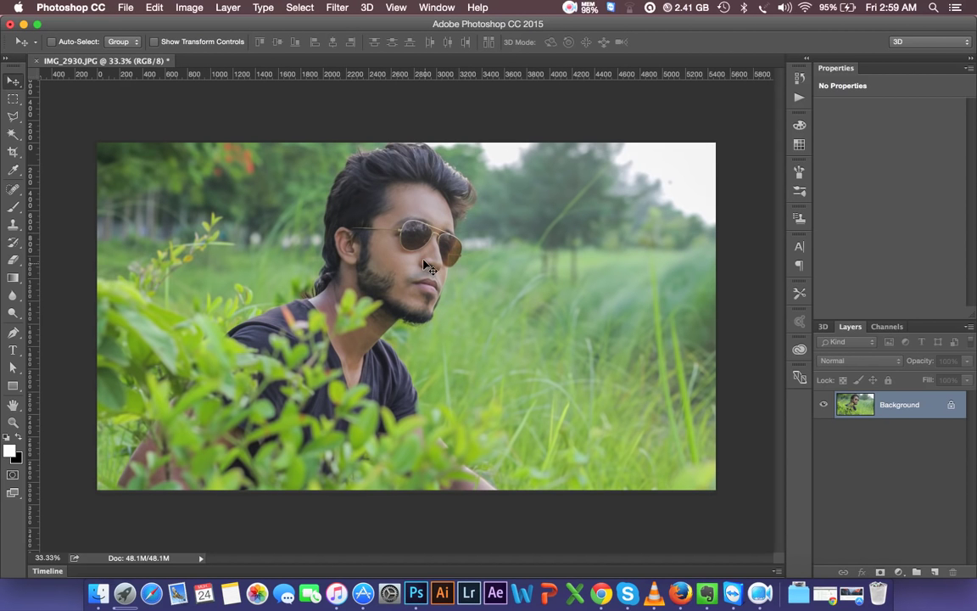
key("super+plus")
Zoom in to inspect the beard, zoom back out, and open Image > Adjustments.
key("super+plus")
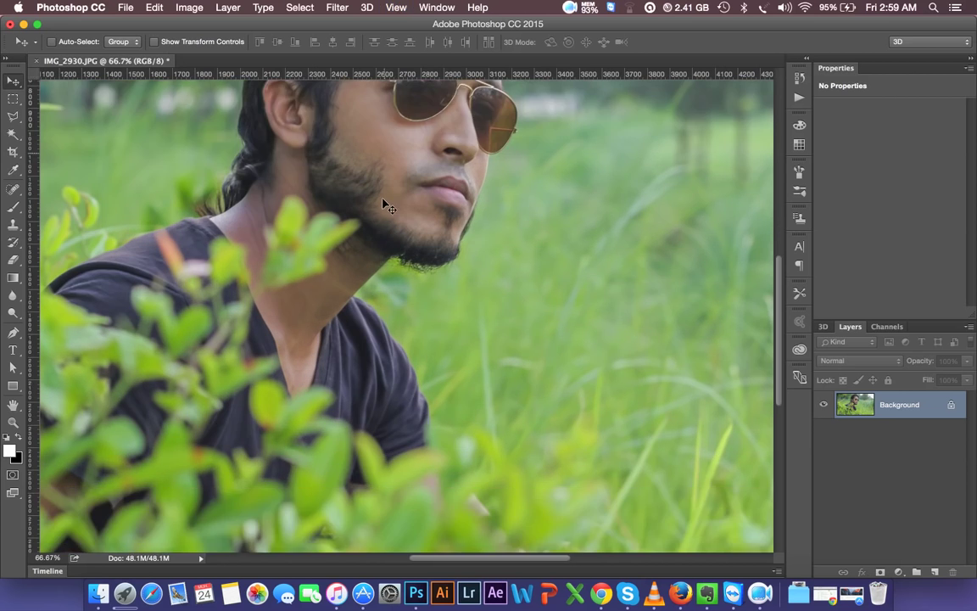
key("super+plus")
key("super+plus")
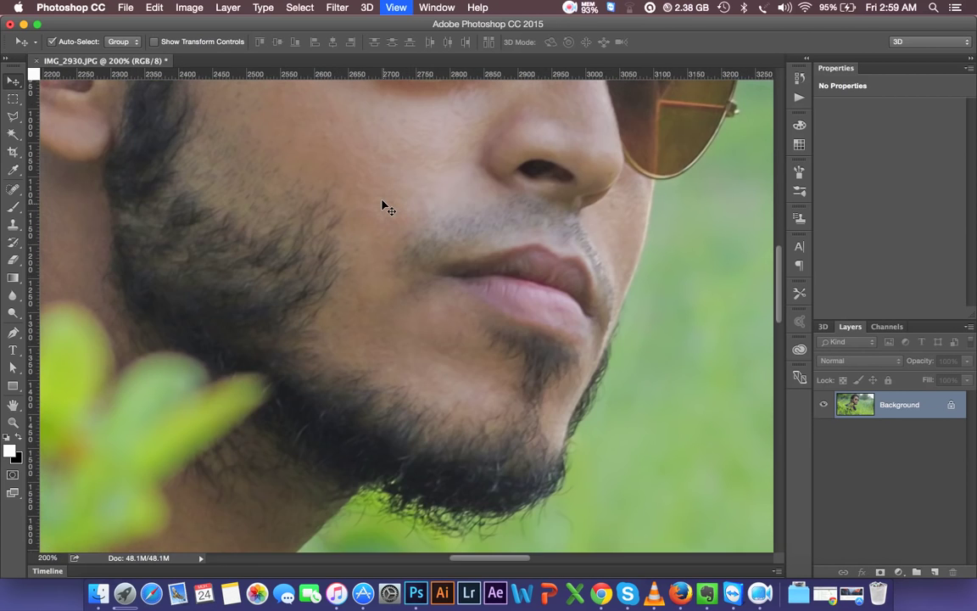
key("super+minus")
key("super+minus")
key("super+minus")
key("super+minus")
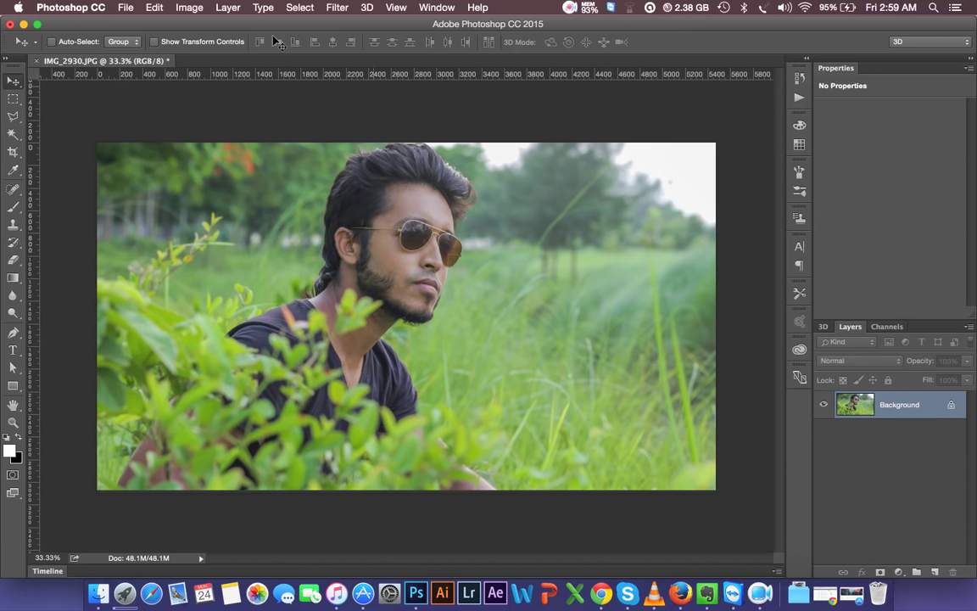
left_click(190, 8)
mouse_move(212, 44)
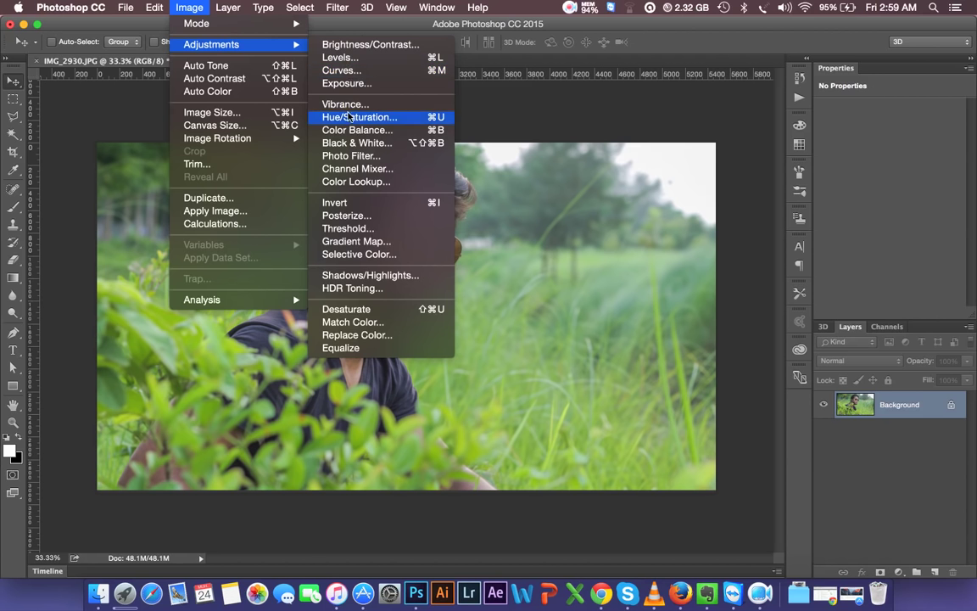
Apply Brightness/Contrast with Brightness 6 and Contrast 11.
left_click(357, 49)
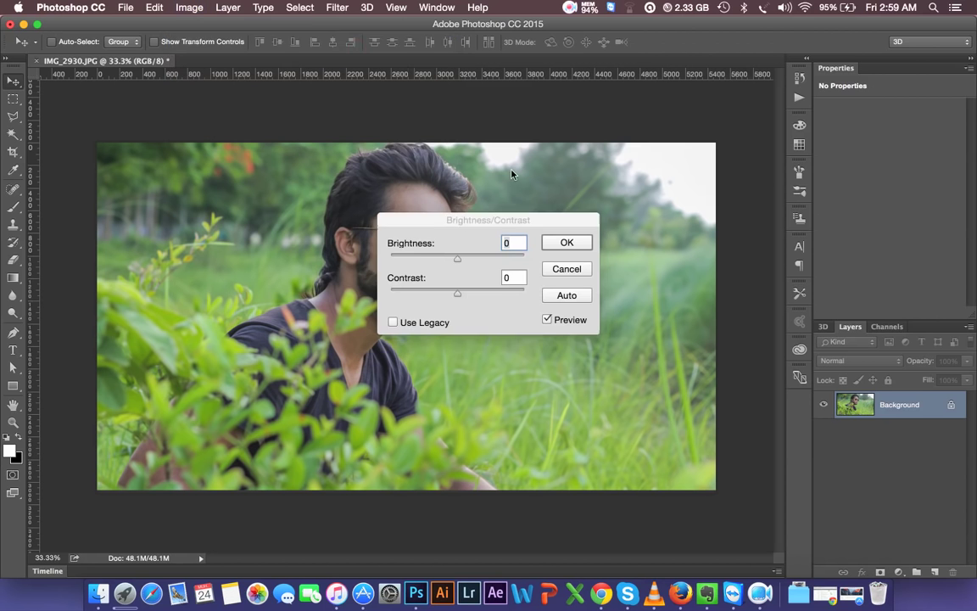
left_click_drag(429, 212, 555, 193)
left_click_drag(588, 270, 617, 273)
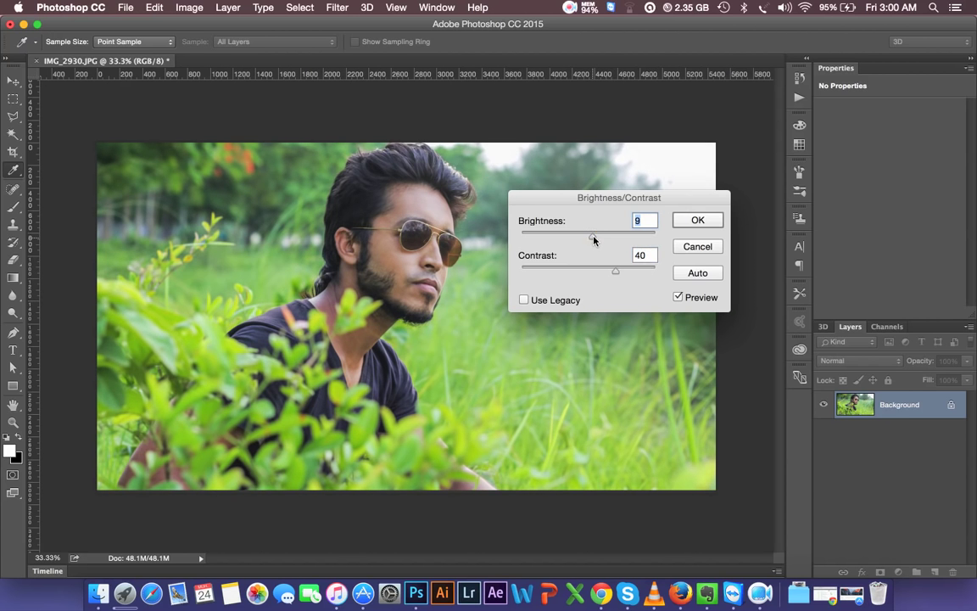
left_click_drag(593, 241, 597, 271)
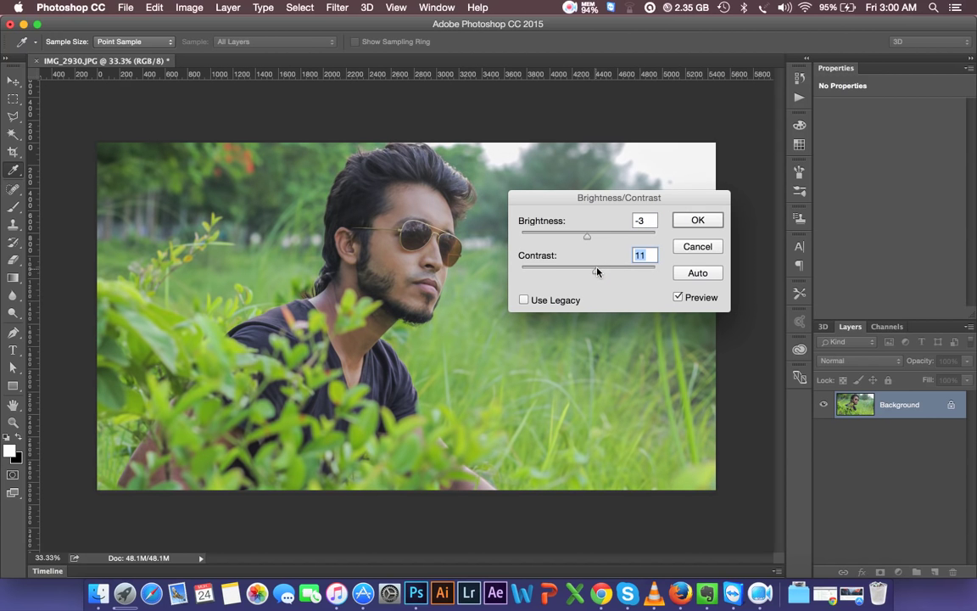
left_click_drag(592, 241, 594, 241)
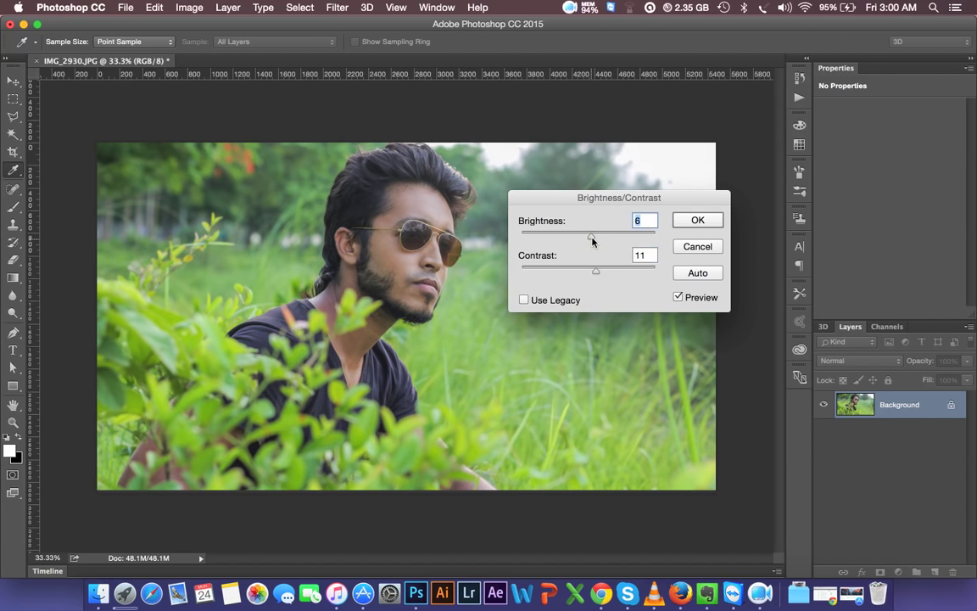
left_click(693, 220)
key("v")
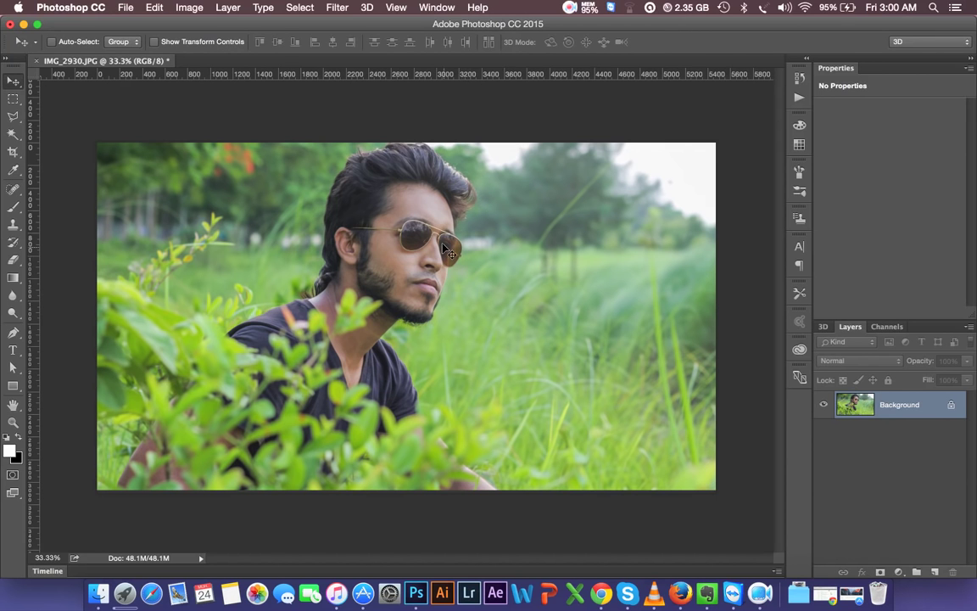
left_click(337, 9)
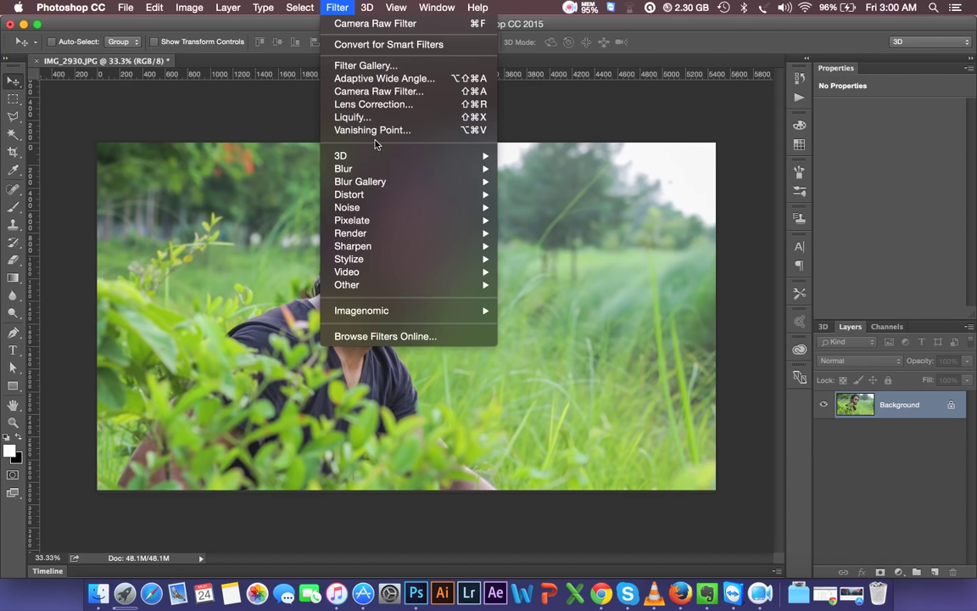
In Camera Raw, set Post Crop Vignetting Amount -17 and Yellows hue -93.
left_click(360, 92)
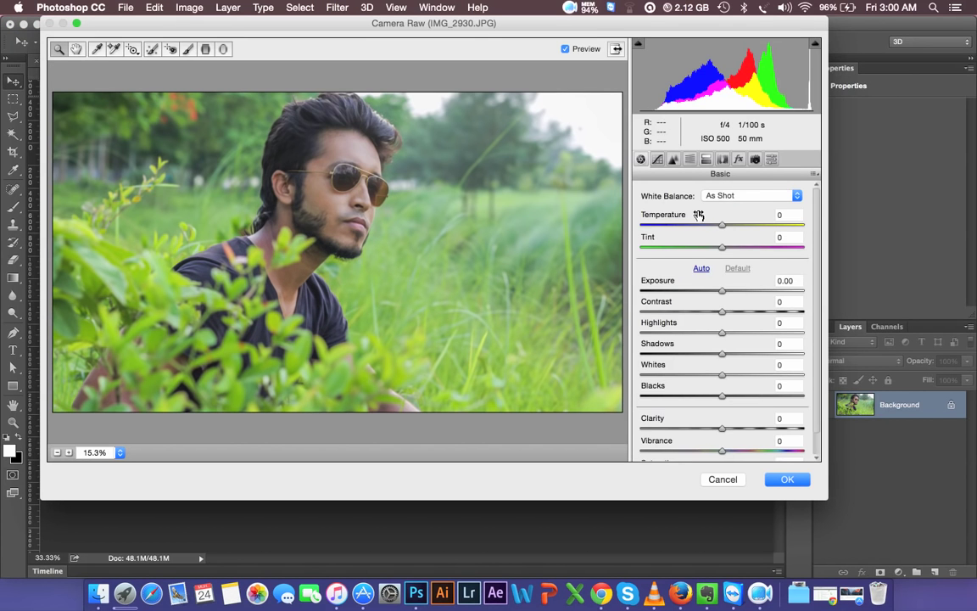
left_click(738, 159)
left_click_drag(727, 337, 715, 338)
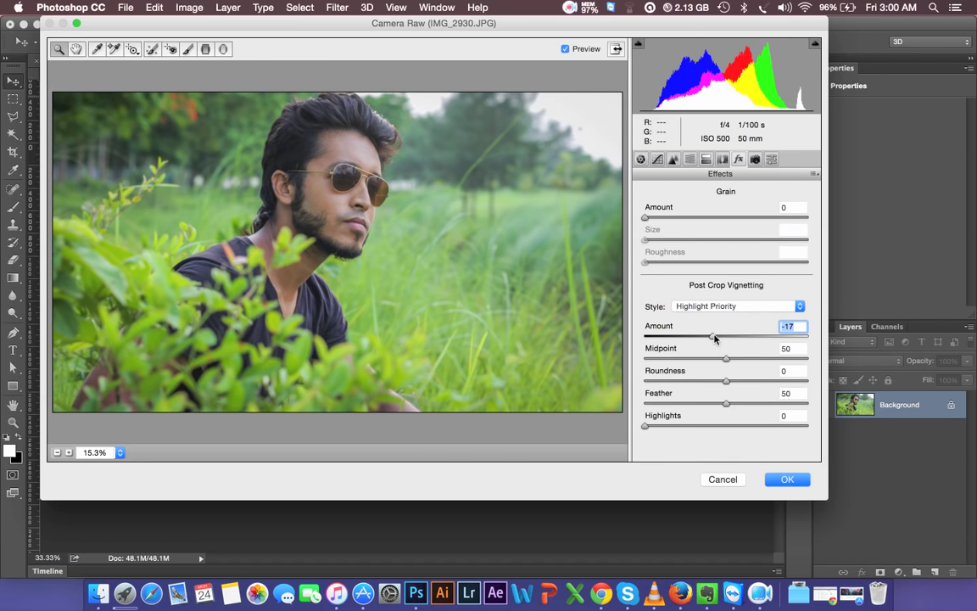
left_click(690, 159)
left_click_drag(728, 303, 643, 306)
Set hues Greens and Aquas -100, Blues -83, Purples -70, Reds -14, Oranges -3, and apply.
left_click_drag(725, 329, 638, 330)
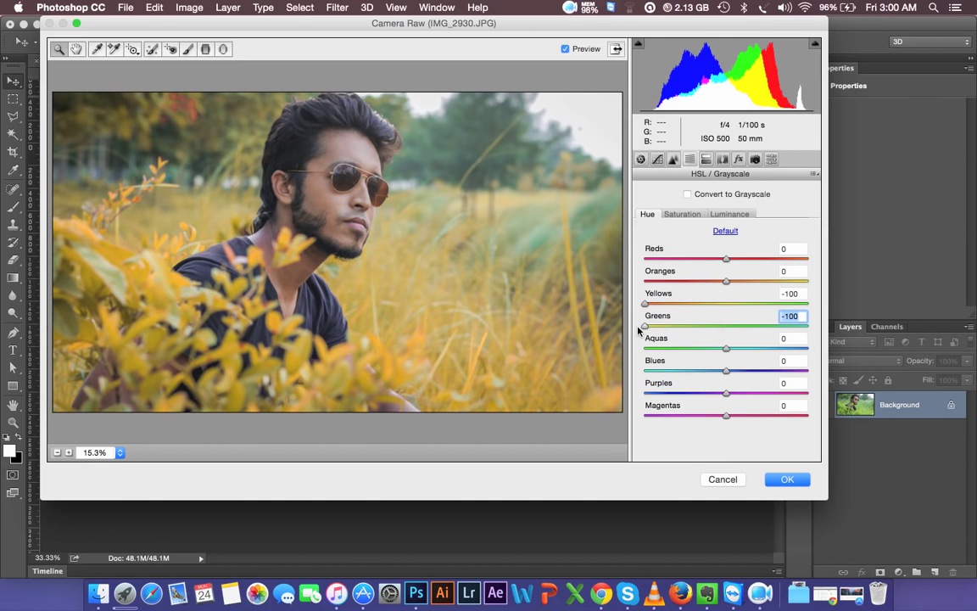
left_click_drag(727, 347, 643, 345)
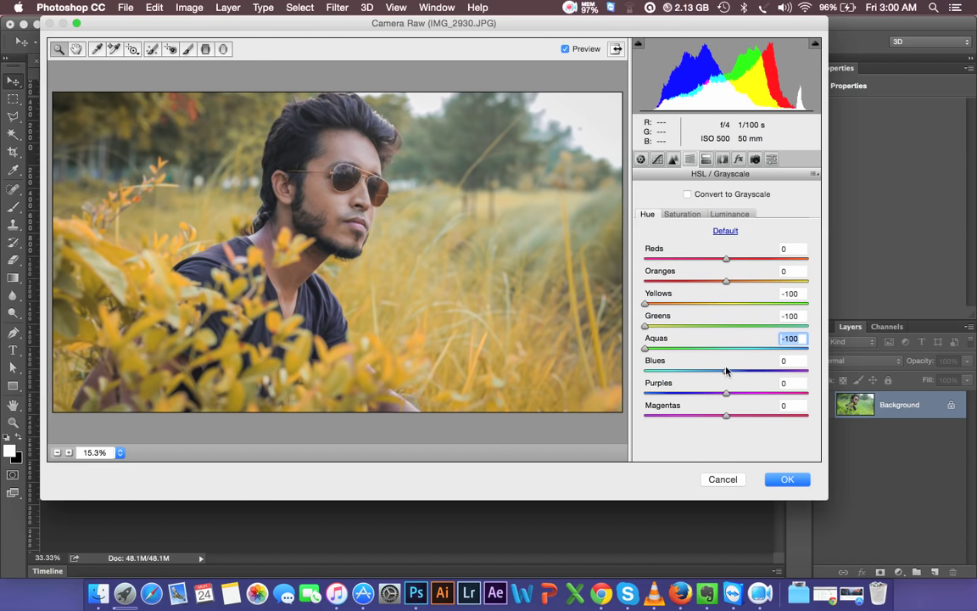
mouse_move(726, 371)
left_mouse_down()
mouse_move(638, 373)
mouse_move(715, 368)
left_mouse_up()
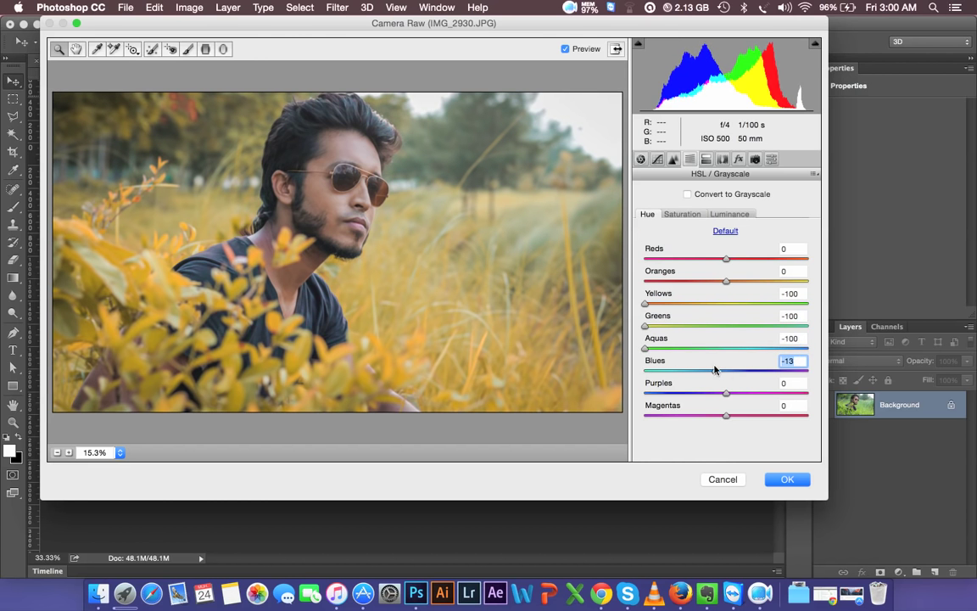
mouse_move(649, 374)
left_mouse_down()
mouse_move(662, 371)
mouse_move(650, 371)
left_mouse_up()
mouse_move(726, 393)
left_mouse_down()
mouse_move(763, 393)
mouse_move(659, 394)
mouse_move(669, 394)
left_mouse_up()
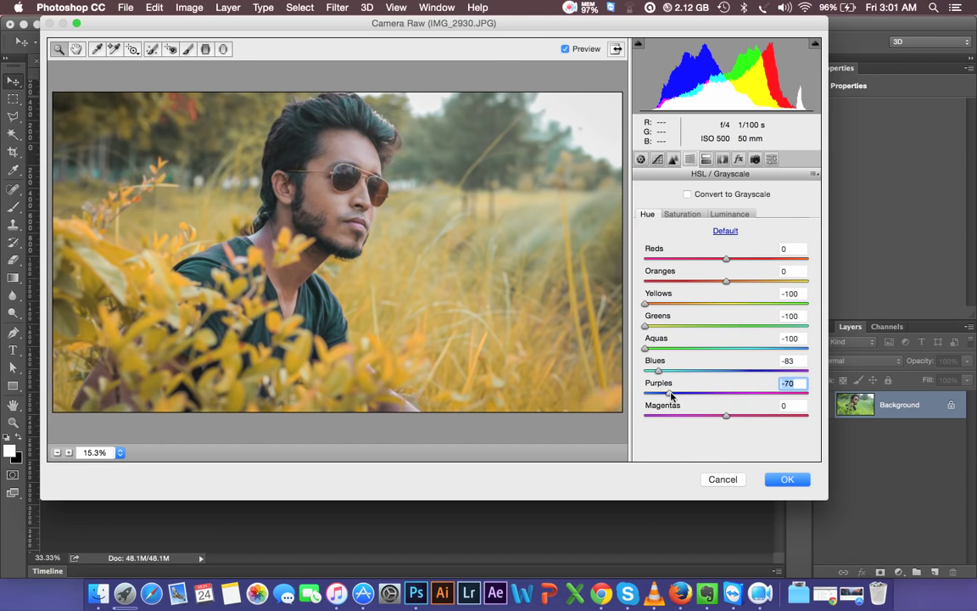
left_click(727, 281)
mouse_move(727, 281)
left_mouse_down()
mouse_move(687, 282)
mouse_move(737, 282)
mouse_move(674, 282)
left_mouse_up()
mouse_move(727, 259)
left_mouse_down()
mouse_move(761, 259)
mouse_move(715, 259)
mouse_move(712, 282)
mouse_move(726, 286)
mouse_move(716, 284)
left_mouse_up()
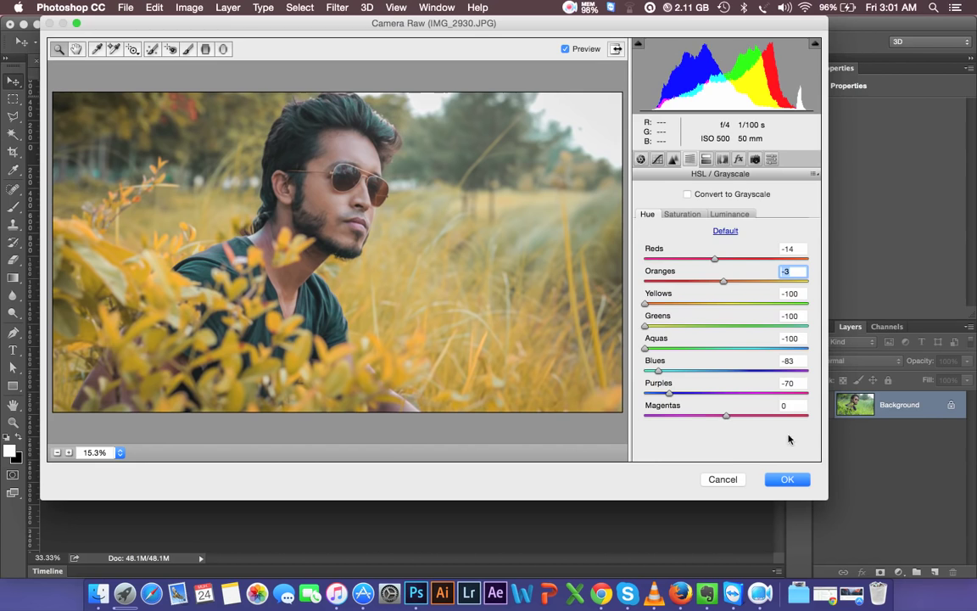
left_click(788, 480)
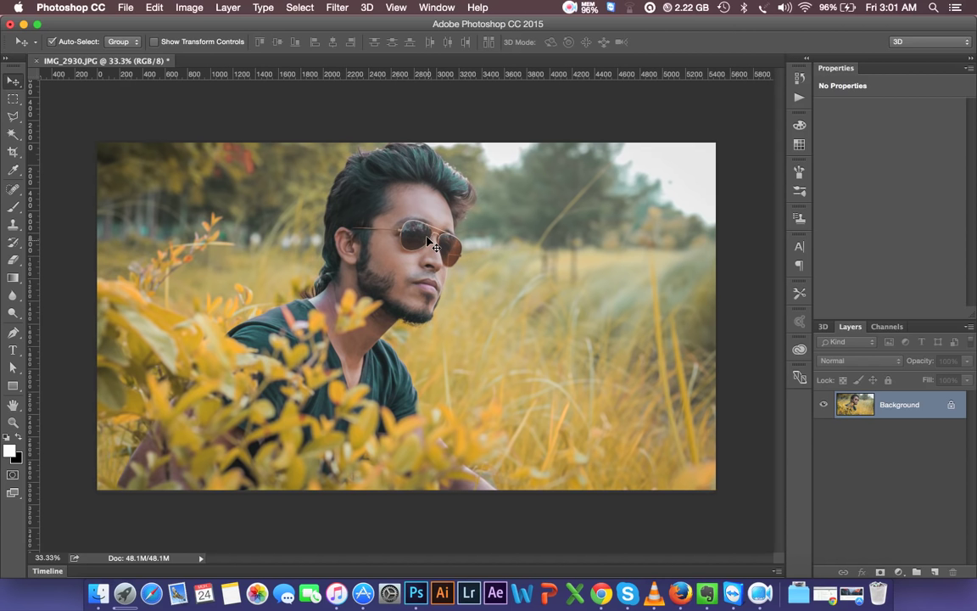
Zoom in to check the sunglasses and hair, then zoom back out to the whole face.
key("super+equal")
scroll(406, 242, "down", 3)
scroll(407, 243, "up", 2)
scroll(407, 243, "up", 2)
key("super+equal")
key("super+equal")
key("super+equal")
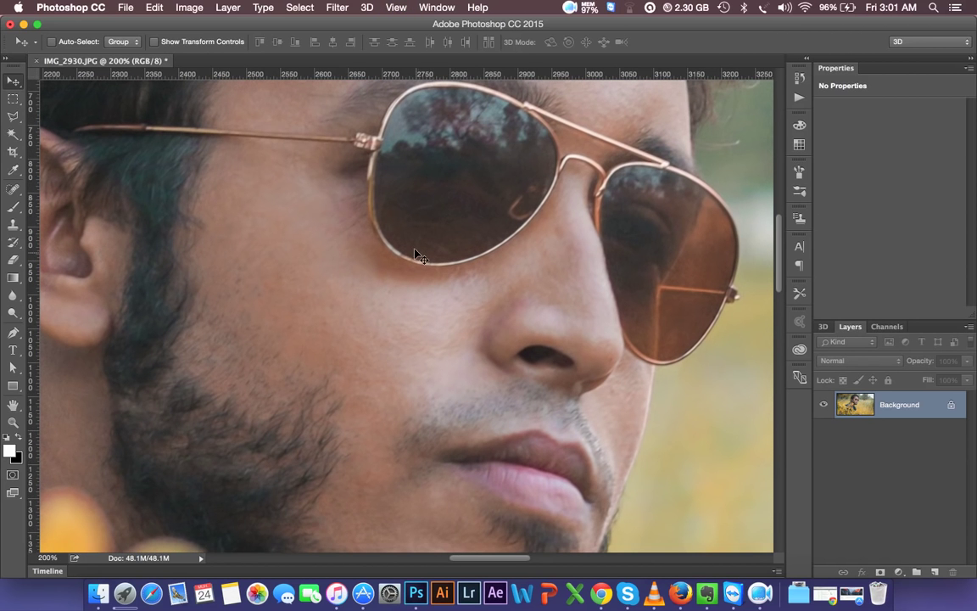
left_click_drag(417, 254, 428, 326)
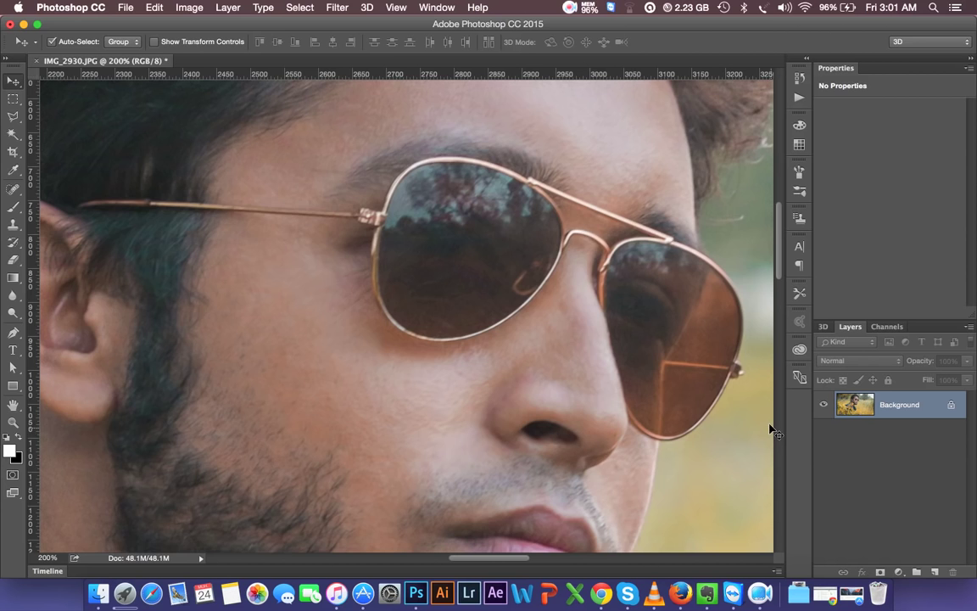
key("super+minus")
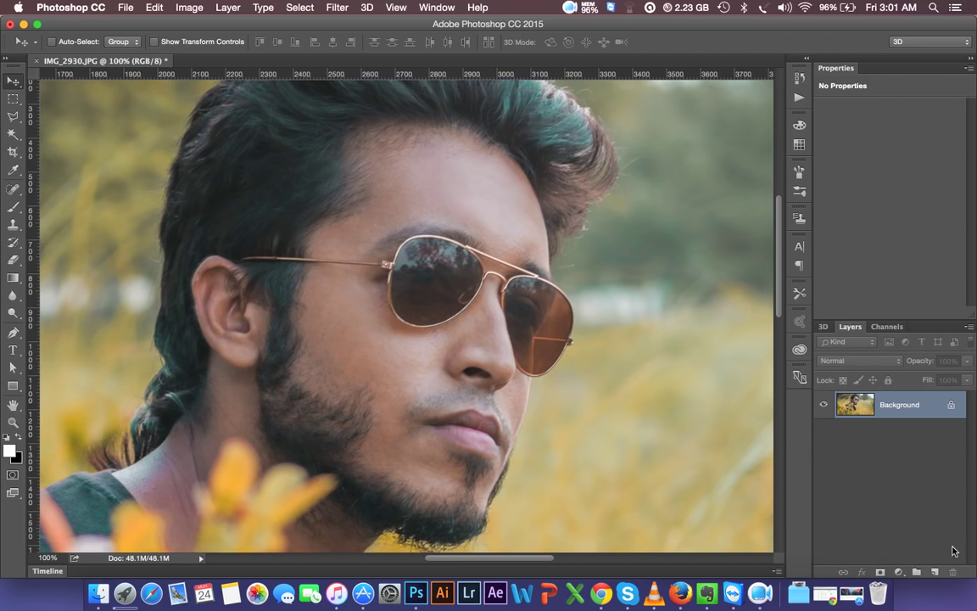
left_click(899, 572)
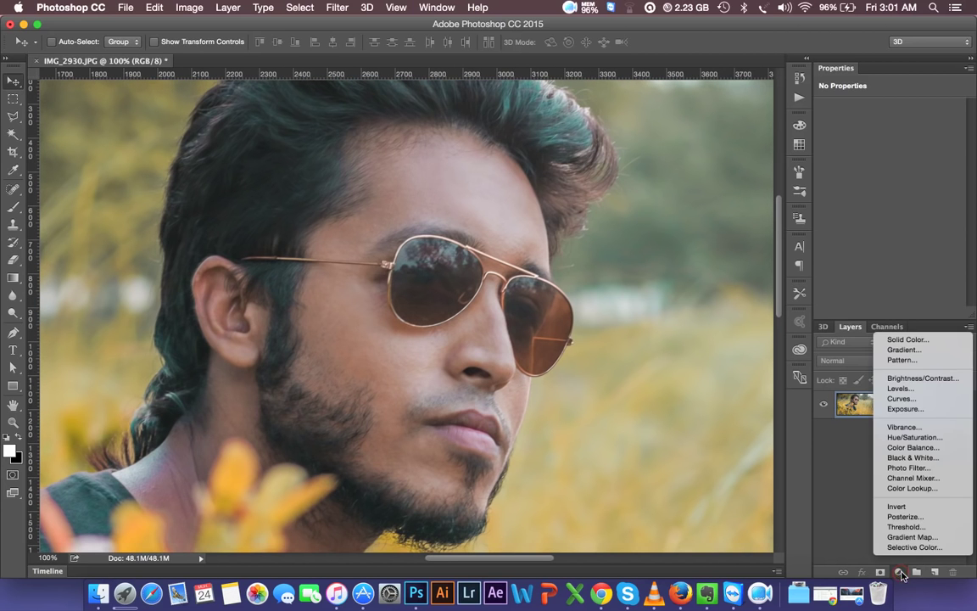
Add a Curves 1 layer with a brightening curve and invert its mask to black.
left_click(899, 398)
left_click_drag(877, 218, 906, 175)
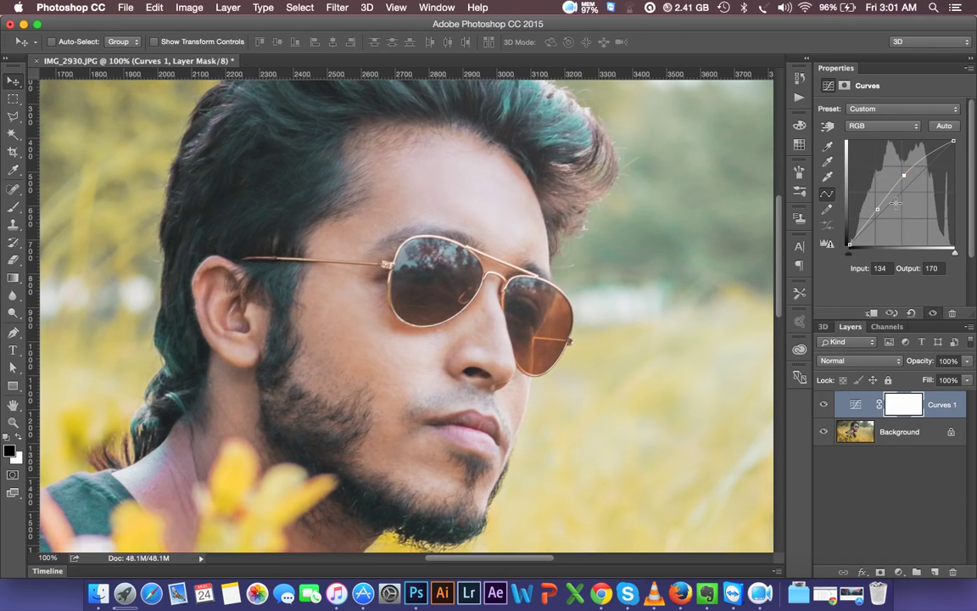
left_click_drag(884, 210, 884, 213)
left_click(912, 407)
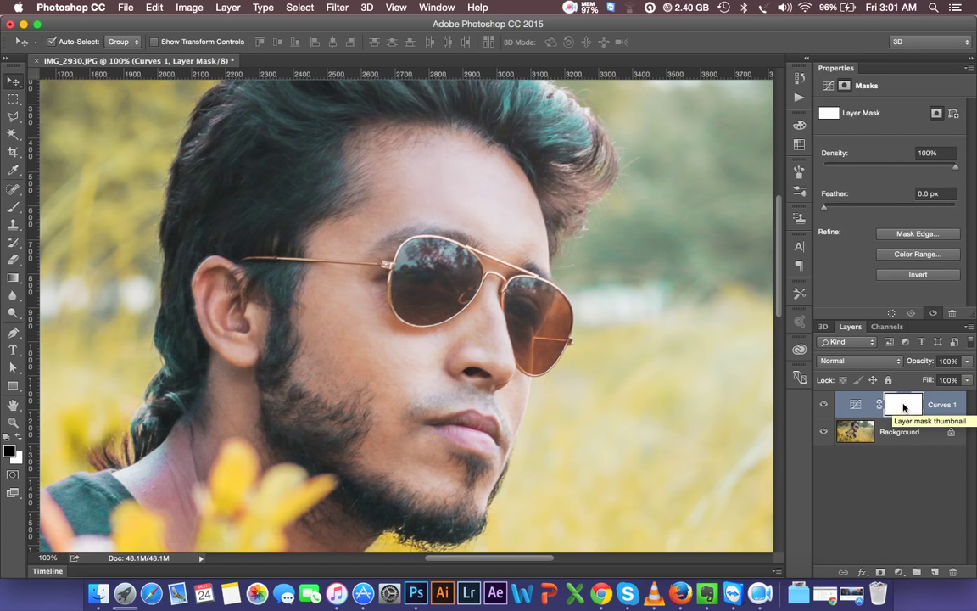
key("ctrl+i")
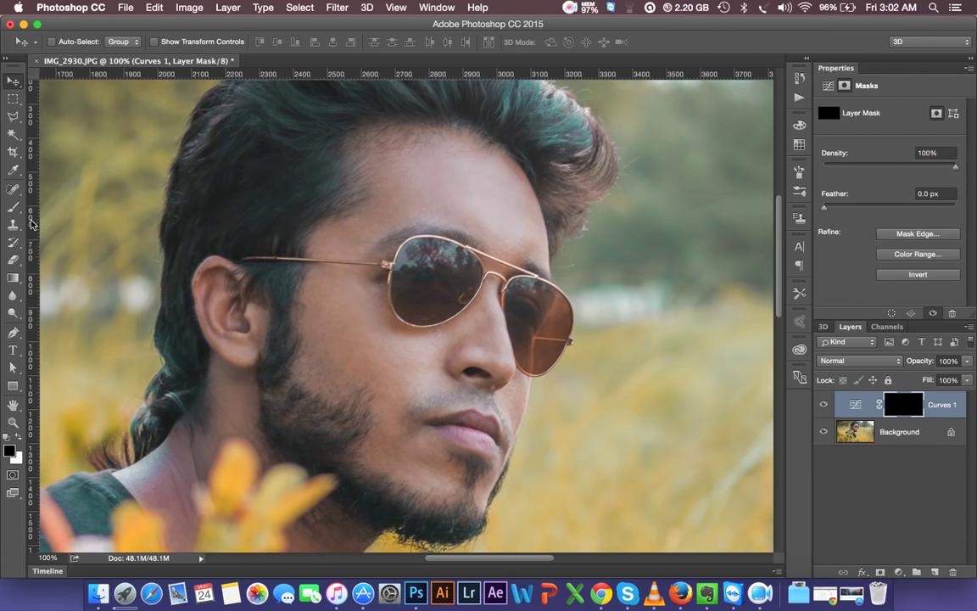
Set up a fully soft, larger brush.
left_click(13, 207)
right_click(297, 218)
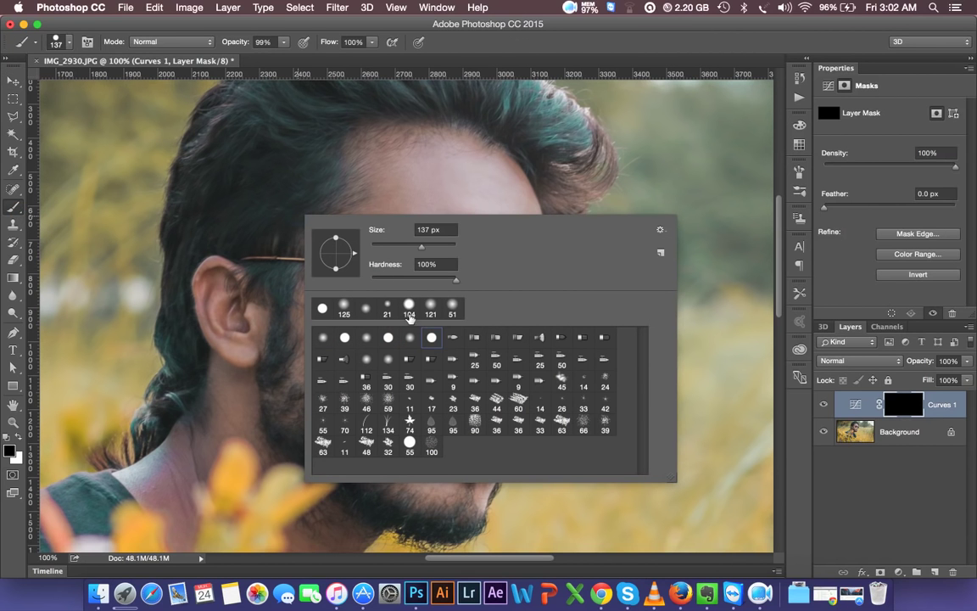
left_click_drag(456, 279, 371, 279)
left_click_drag(378, 229, 397, 224)
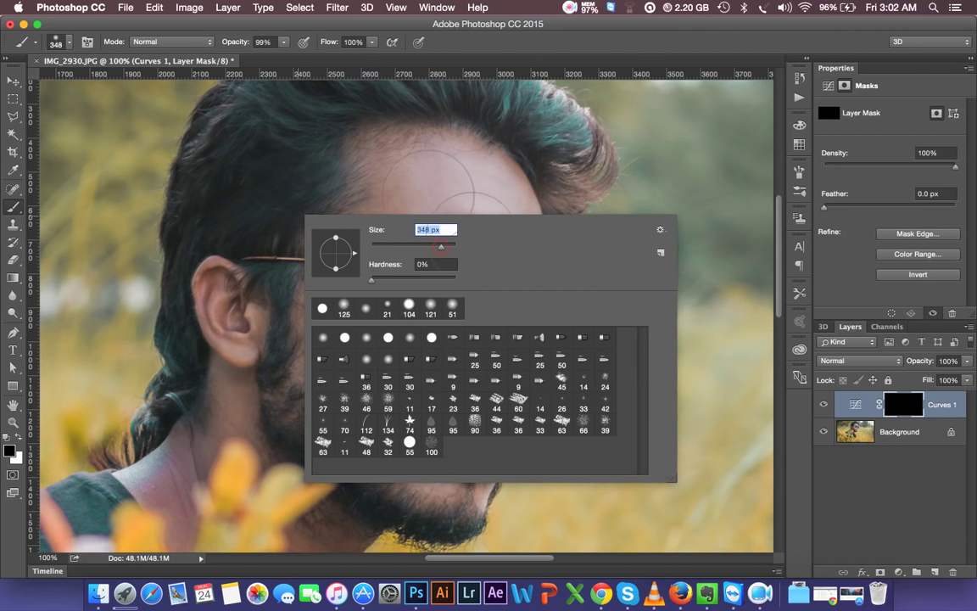
key("Return")
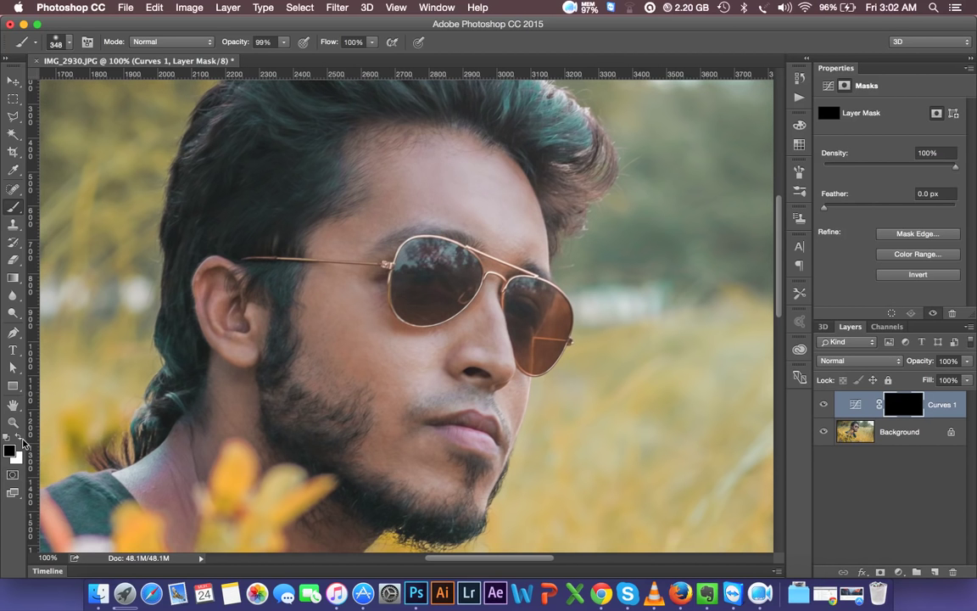
Paint white on the Curves 1 mask over the forehead, cheek, chin and neck.
left_click(21, 438)
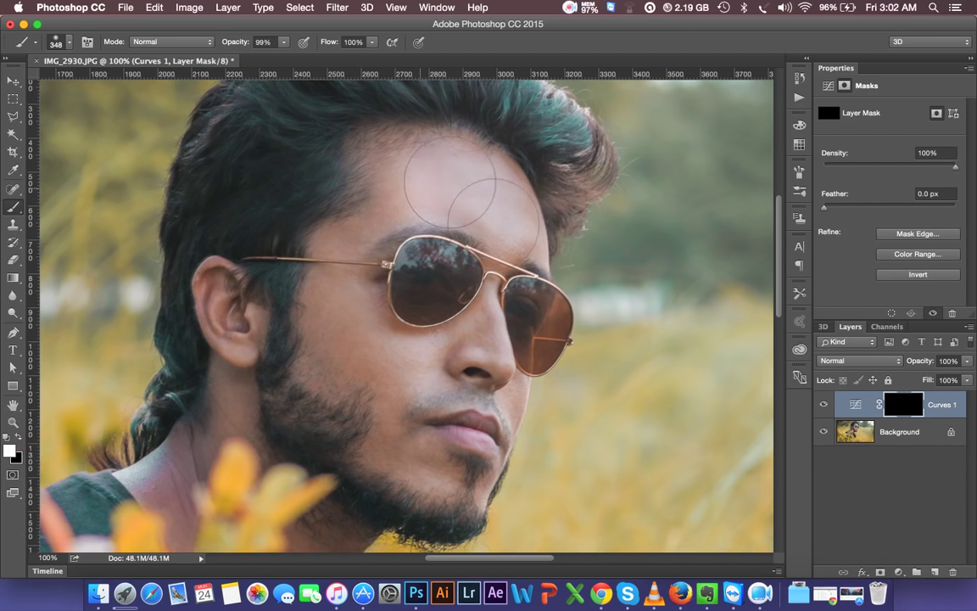
mouse_move(473, 194)
left_mouse_down()
mouse_move(344, 326)
mouse_move(513, 501)
mouse_move(352, 365)
left_mouse_up()
mouse_move(255, 381)
left_mouse_down()
mouse_move(195, 509)
mouse_move(272, 399)
left_mouse_up()
scroll(331, 509, "up", 2)
scroll(326, 518, "down", 5)
mouse_move(360, 328)
left_mouse_down()
mouse_move(289, 449)
mouse_move(283, 535)
left_mouse_up()
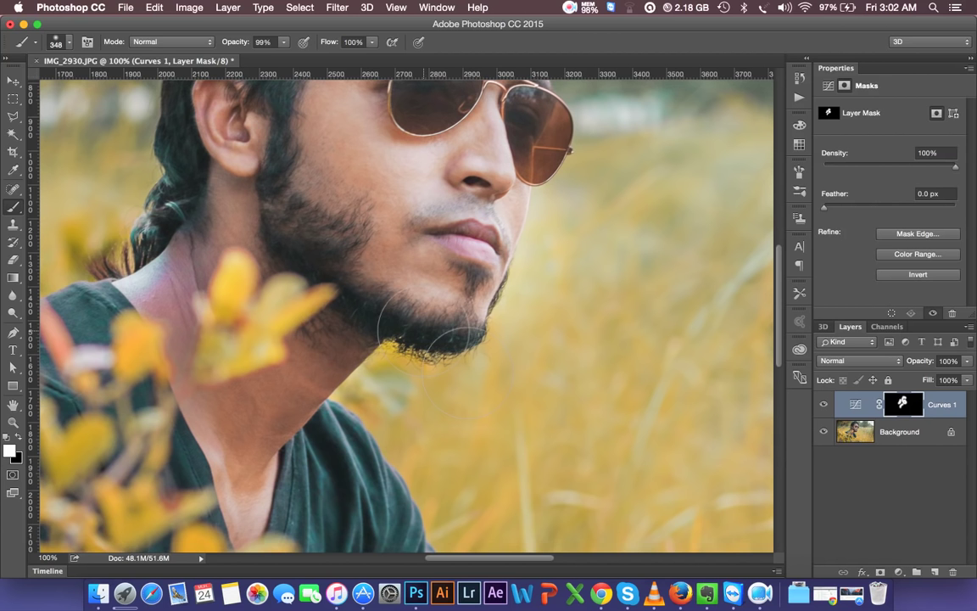
Set the Curves 1 layer opacity to 50% and zoom out to the whole photo.
key("super+minus")
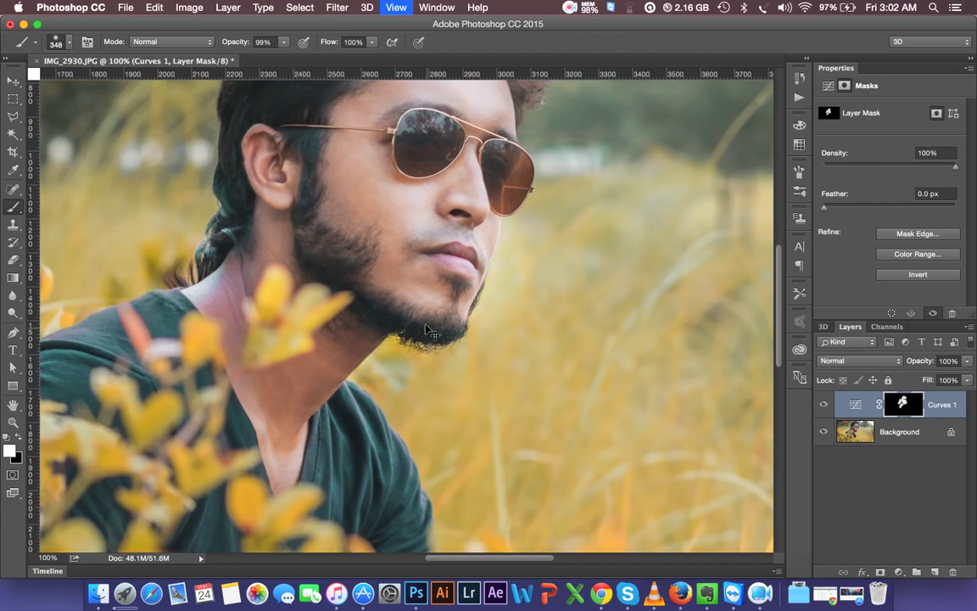
key("super+minus")
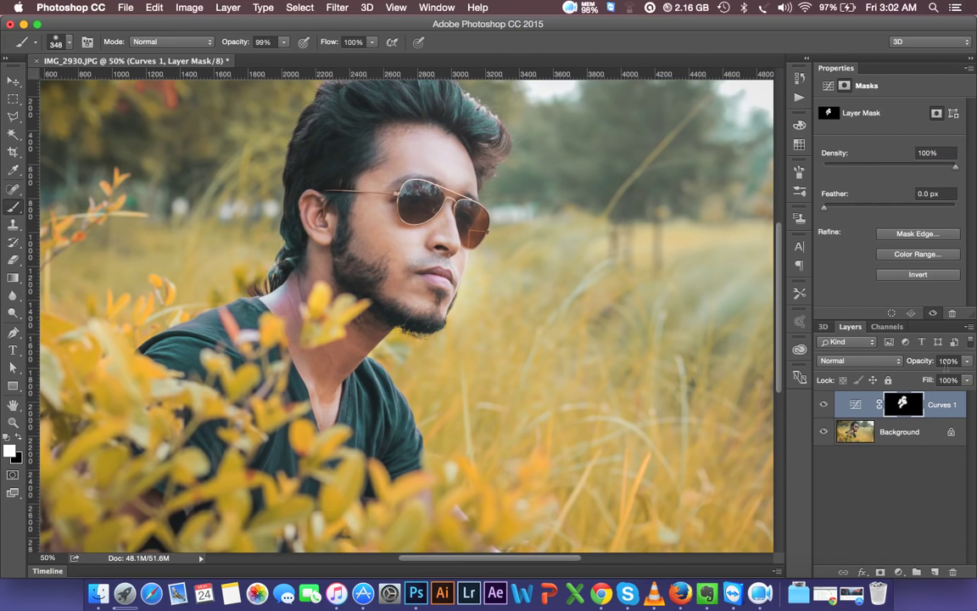
left_click(946, 362)
type("50")
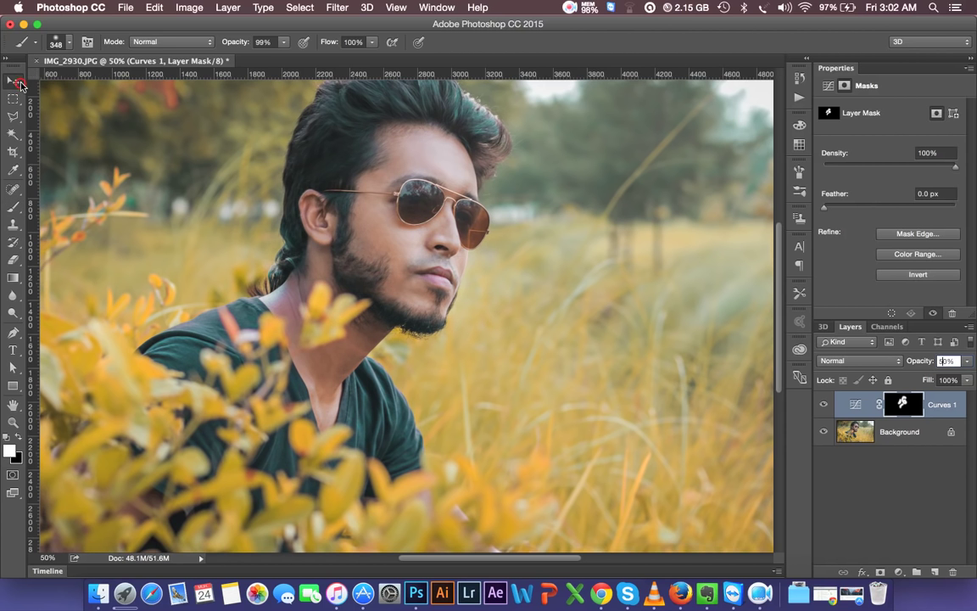
left_click(15, 81)
key("ctrl+minus")
key("ctrl+minus")
key("ctrl+equal")
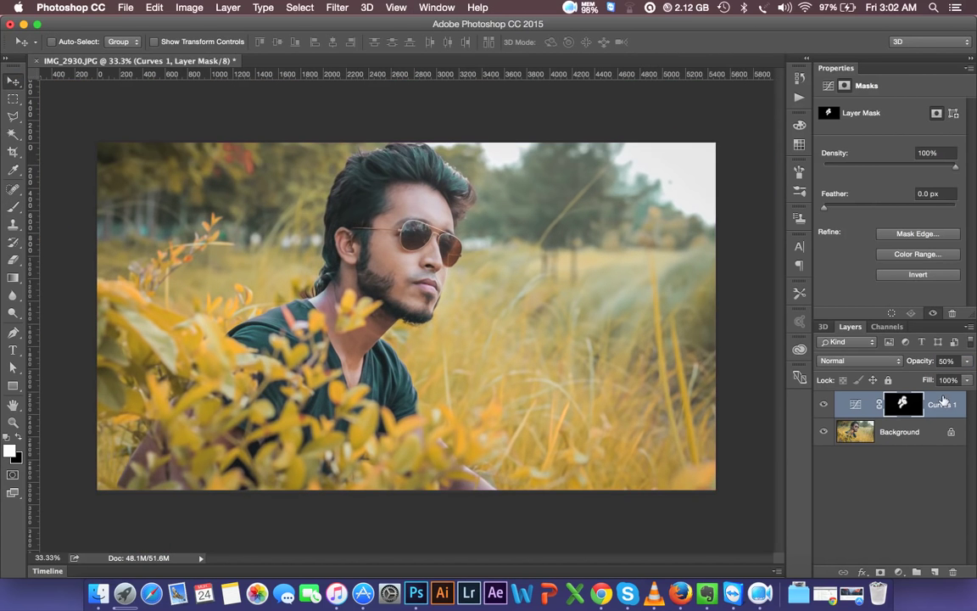
Add Photo Filter 1 (Warming Filter 85, 30% density), then a Curves 2 layer above it.
left_click(898, 572)
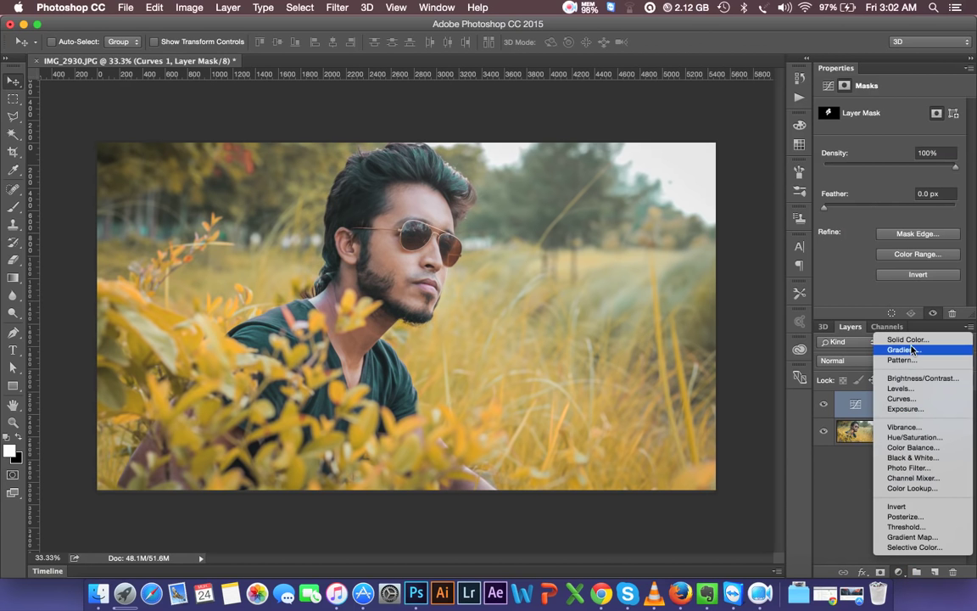
left_click(911, 467)
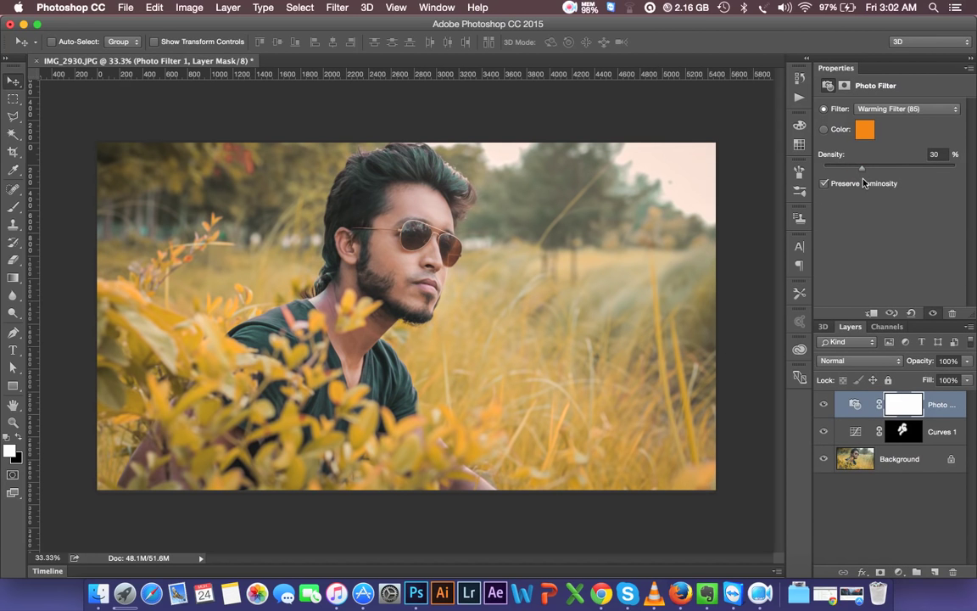
left_click(900, 570)
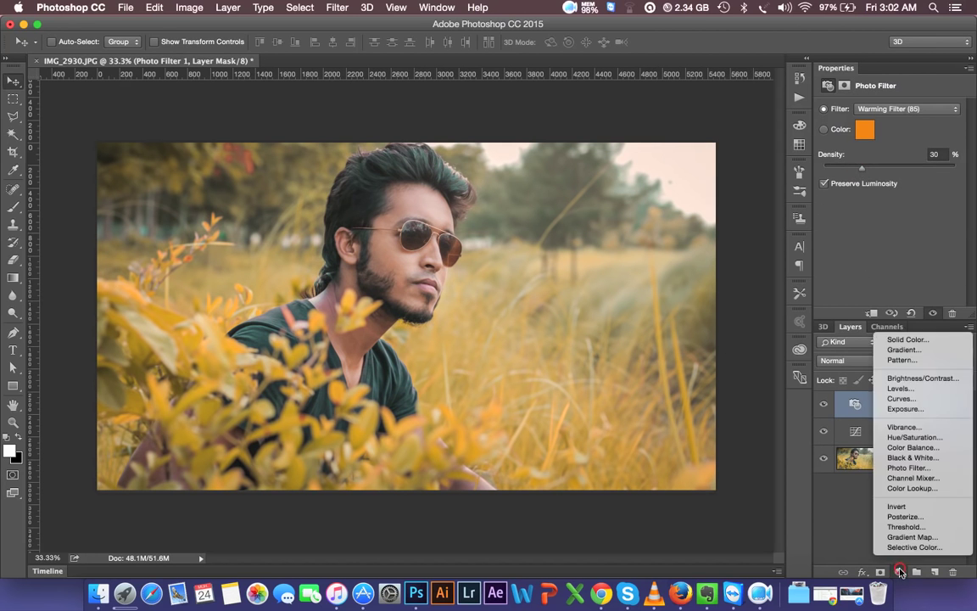
left_click(910, 399)
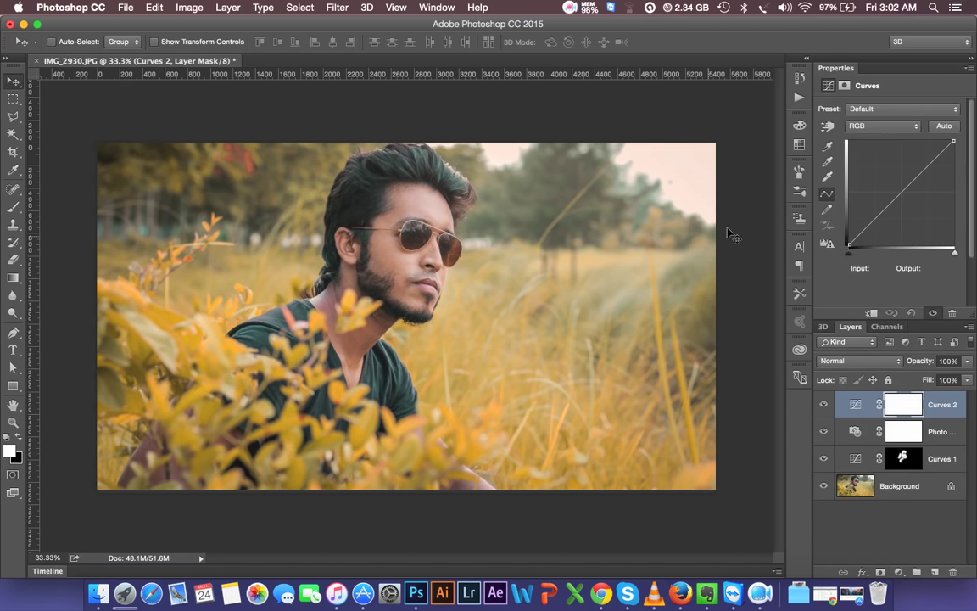
On Curves 2's Blue channel, raise black output to 42 and lower white to 218.
left_click(871, 127)
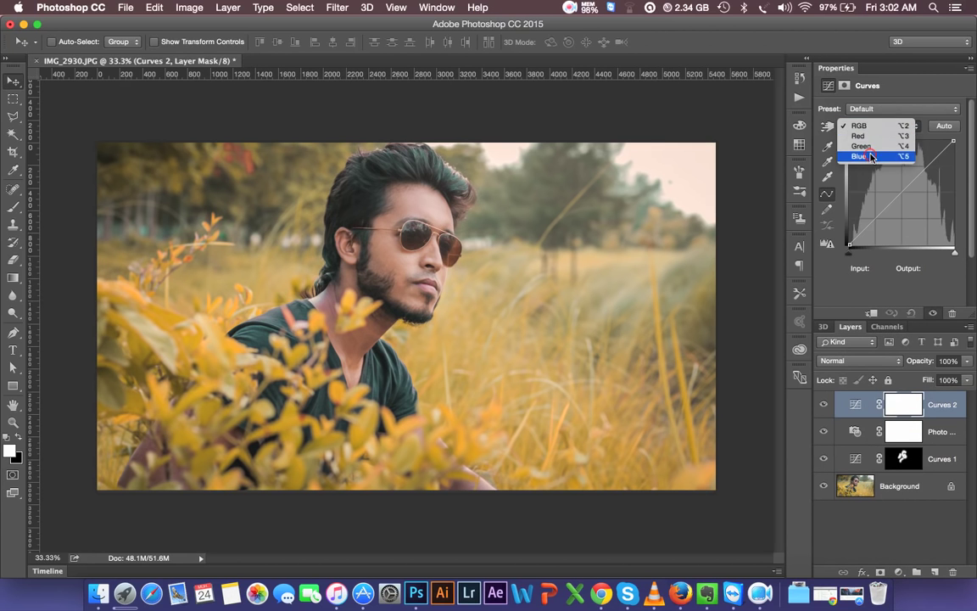
left_click(860, 157)
left_click_drag(856, 246, 841, 230)
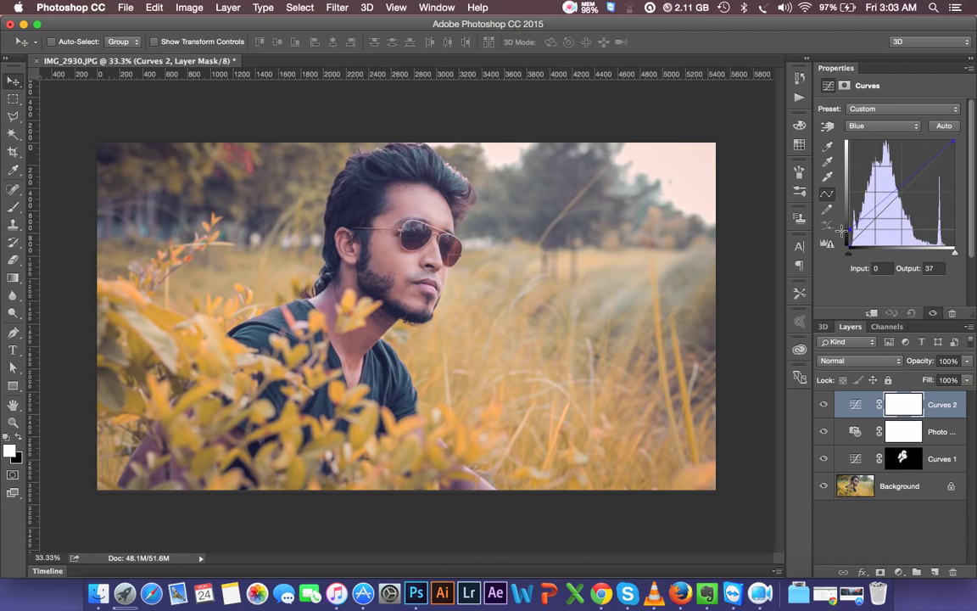
left_click_drag(842, 231, 845, 228)
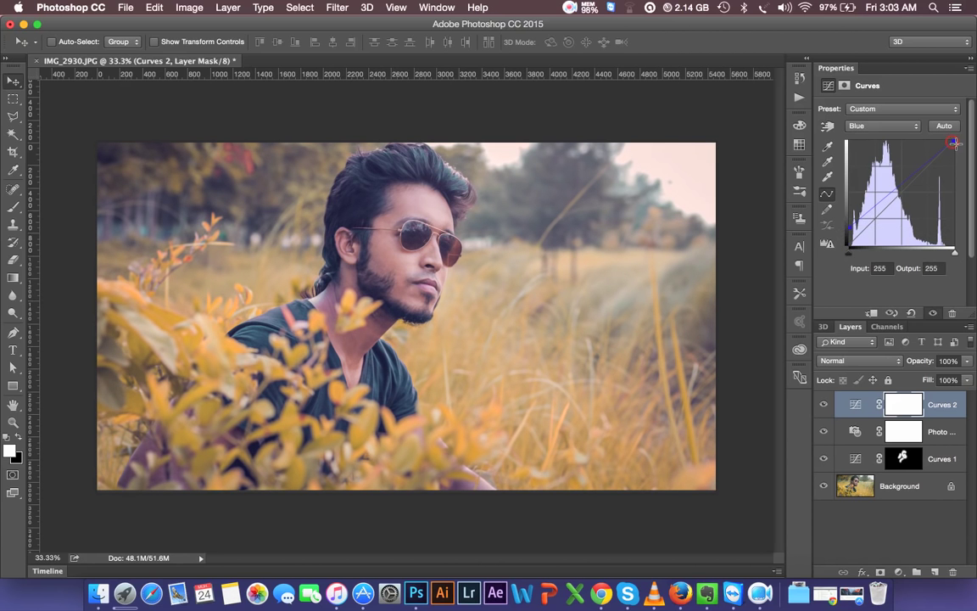
left_click_drag(956, 145, 961, 158)
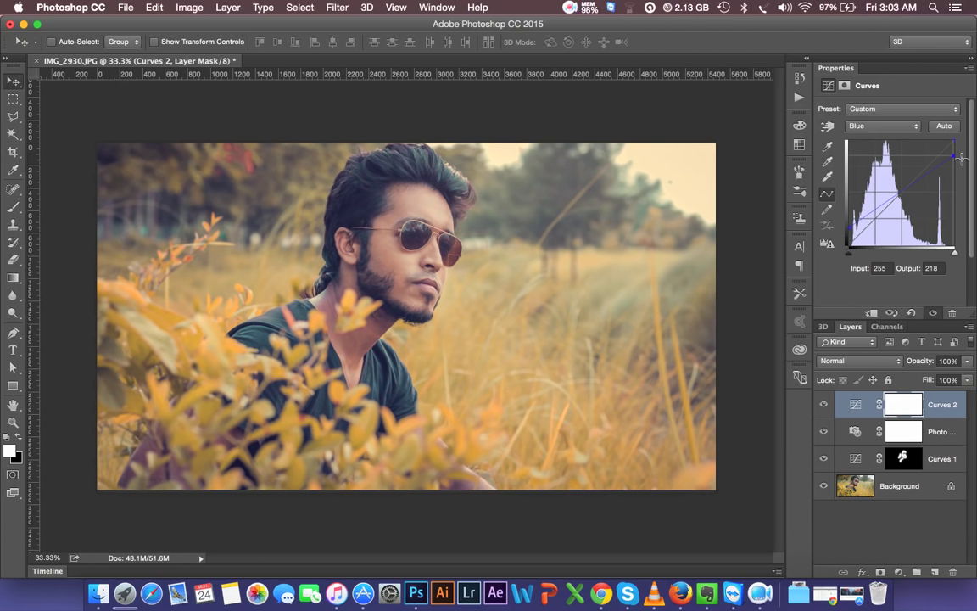
left_click(899, 572)
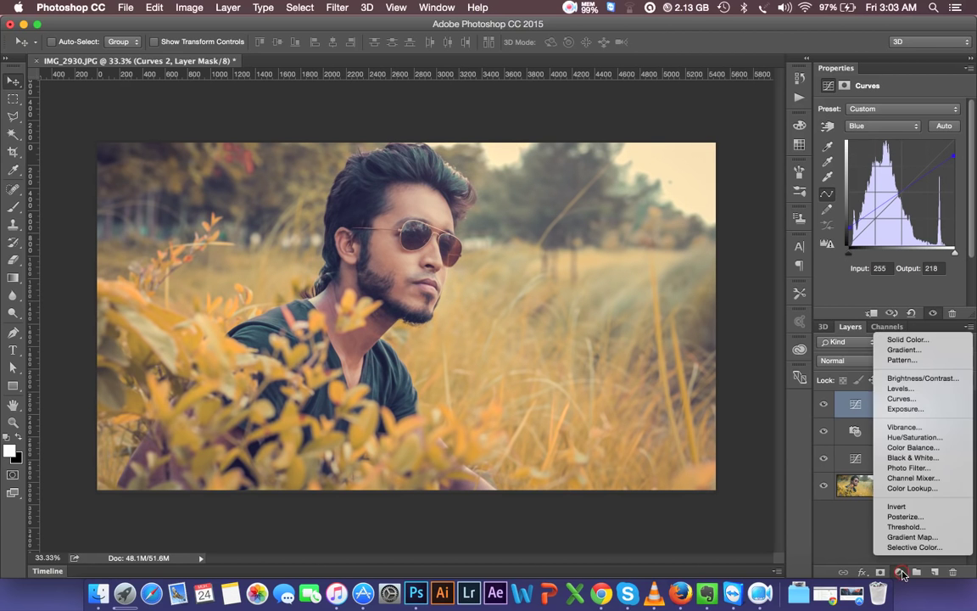
Add a Black & White adjustment layer in Soft Light blend mode at 20% opacity.
left_click(913, 457)
left_click(860, 363)
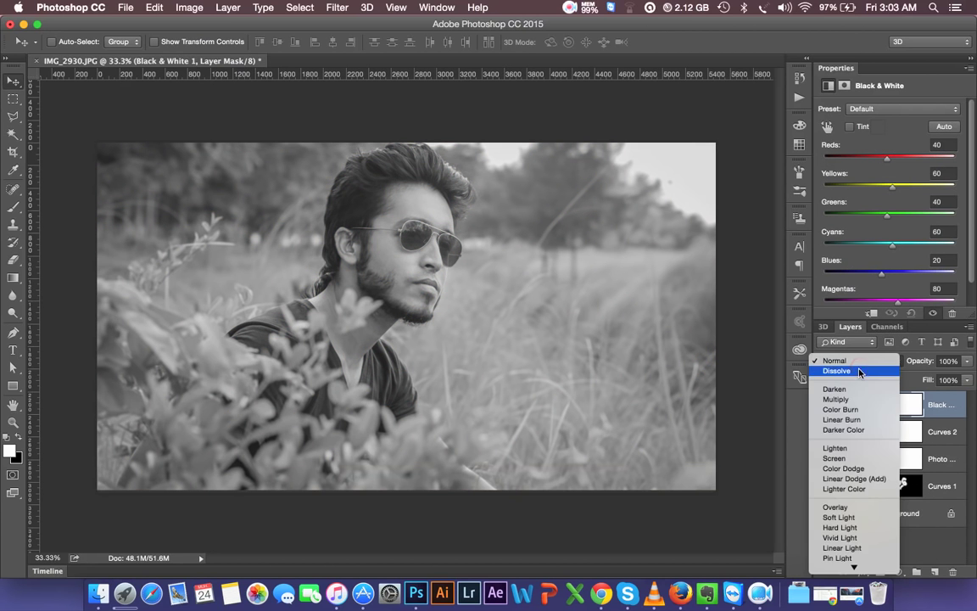
left_click(842, 517)
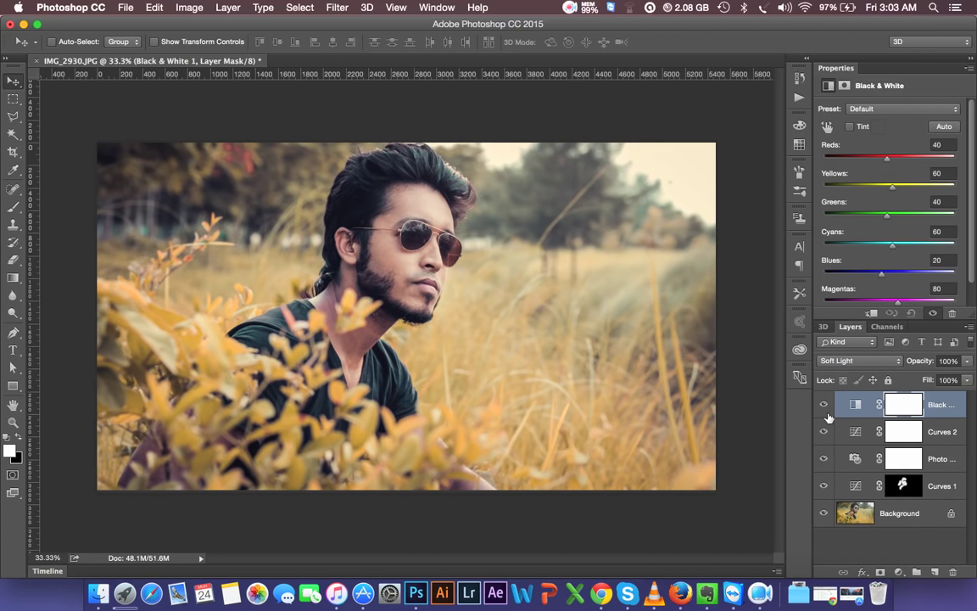
left_click(938, 363)
type("20")
key("Return")
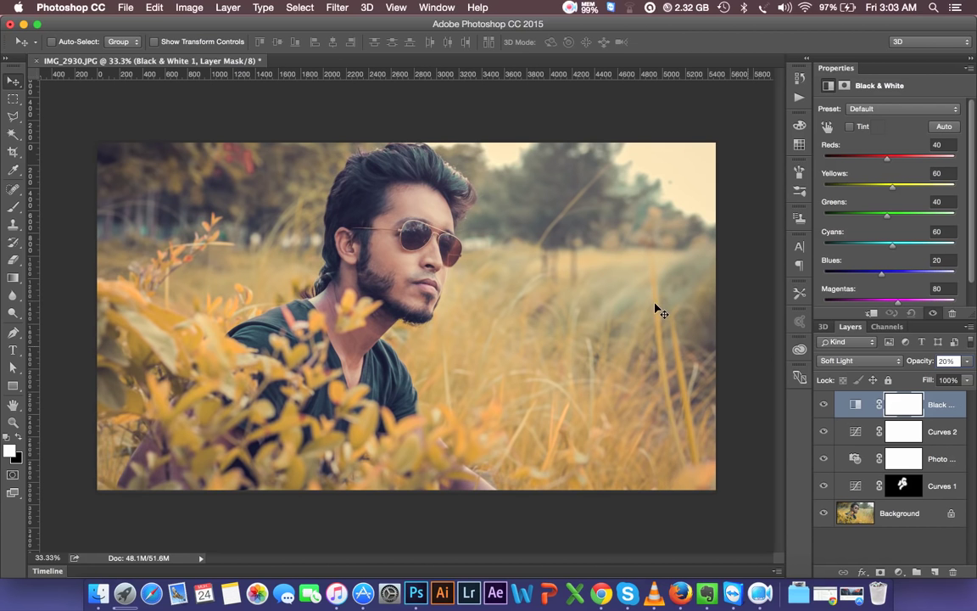
key("super+plus")
key("super+plus")
key("super+plus")
key("super+plus")
Zoom in on the face and switch the Pen tool to Shape mode.
scroll(439, 218, "up", 1)
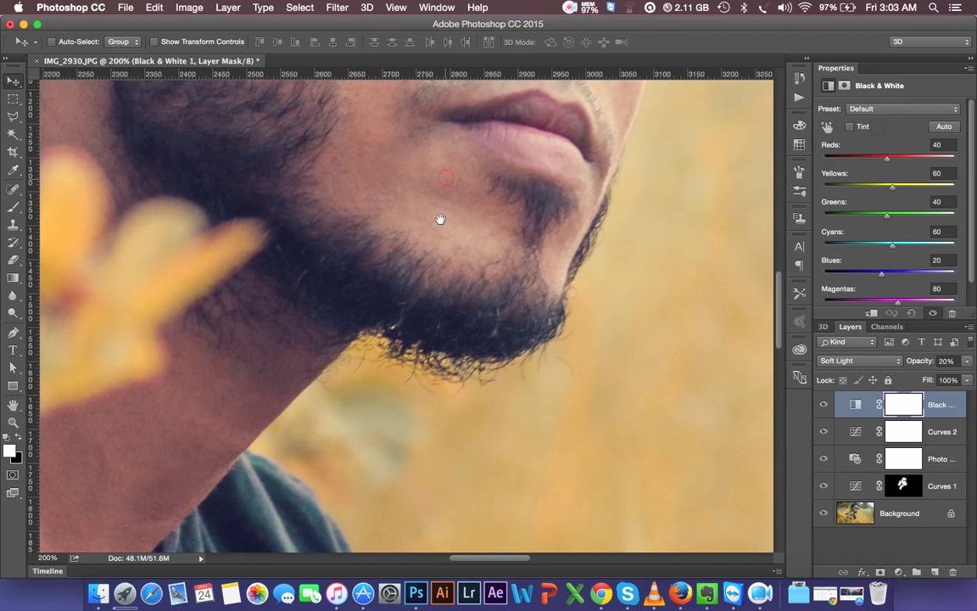
scroll(417, 375, "up", 3)
scroll(475, 262, "up", 3)
scroll(467, 362, "up", 3)
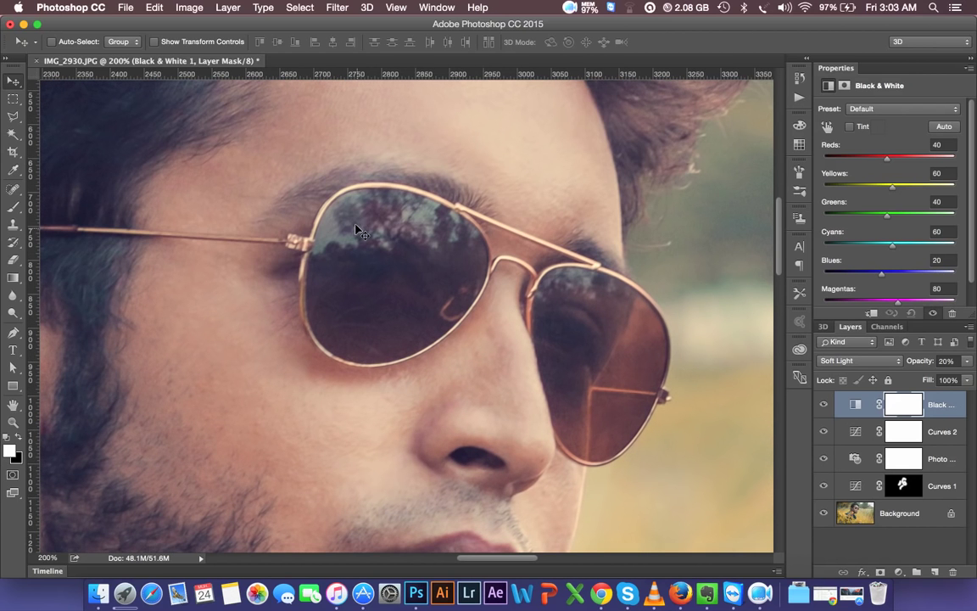
left_click(13, 332)
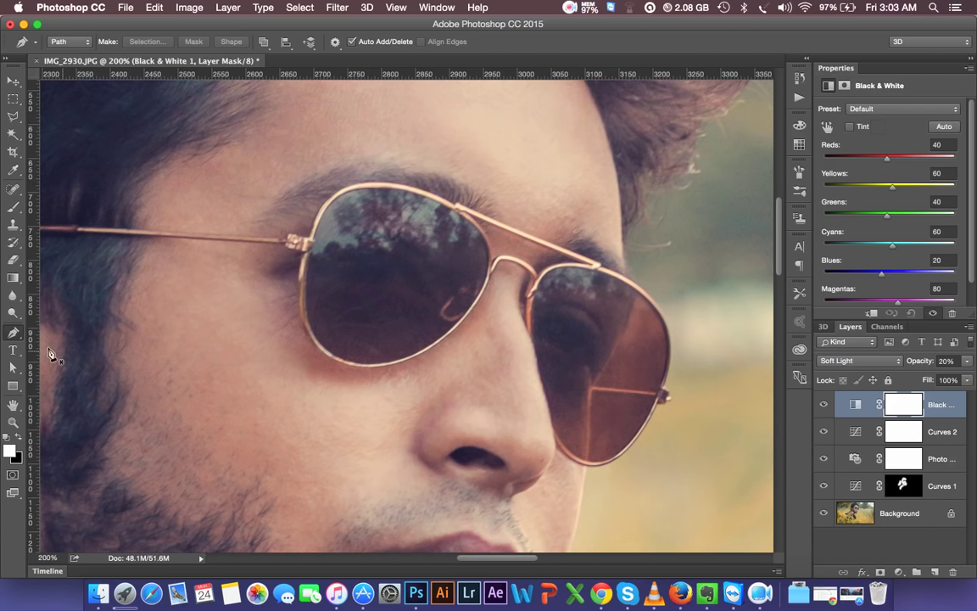
left_click(71, 41)
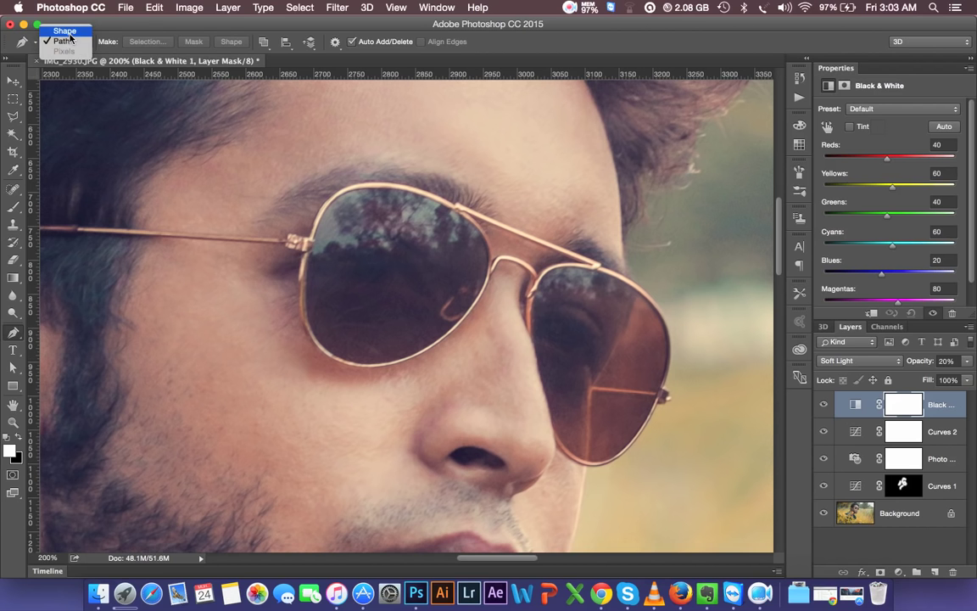
left_click(64, 30)
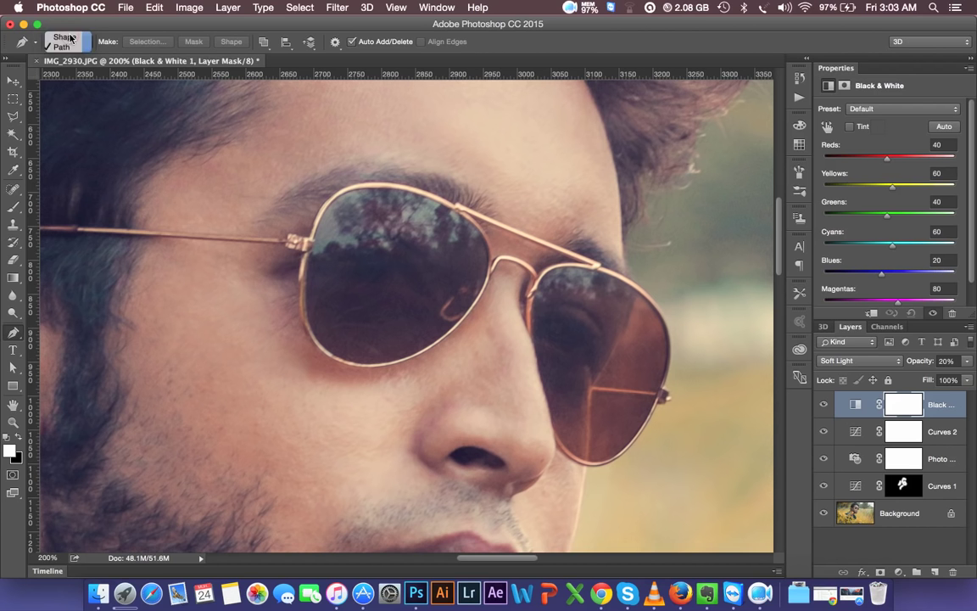
Trace anchor points around the left lens outline to form a white-filled shape.
left_click(312, 249)
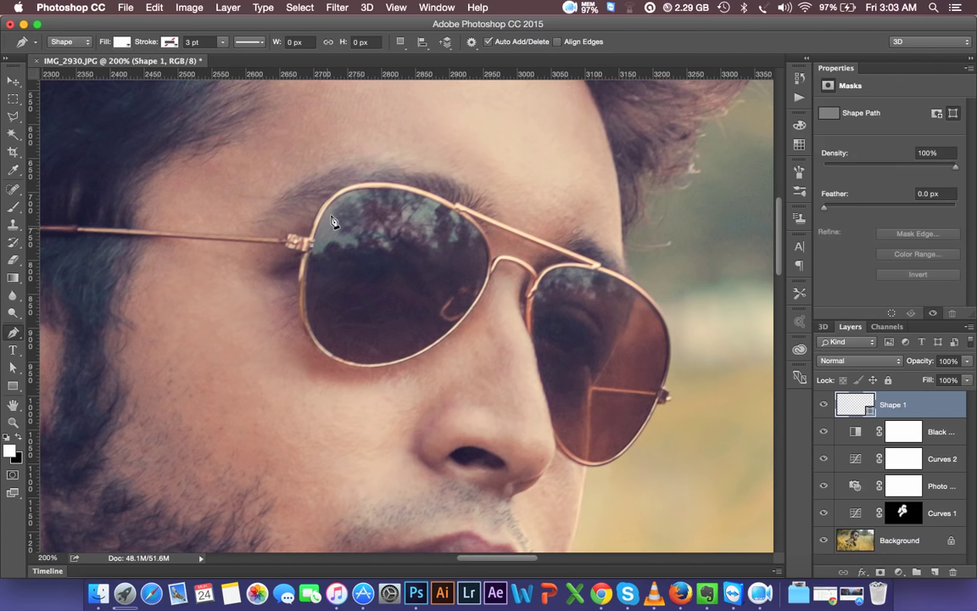
left_click(371, 186)
left_click(472, 227)
left_click_drag(528, 268, 475, 228)
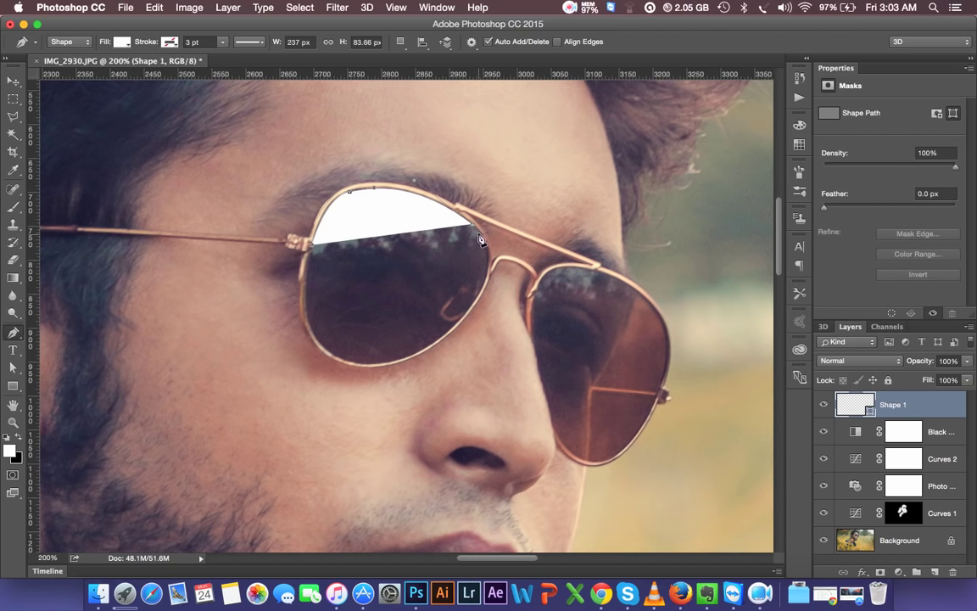
left_click(487, 278)
left_click(489, 280)
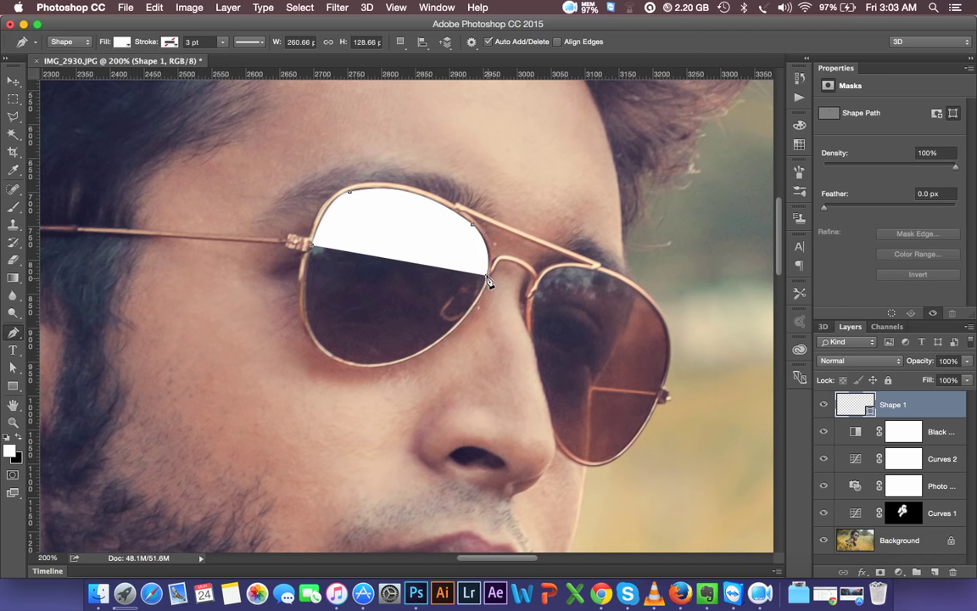
left_click(419, 350)
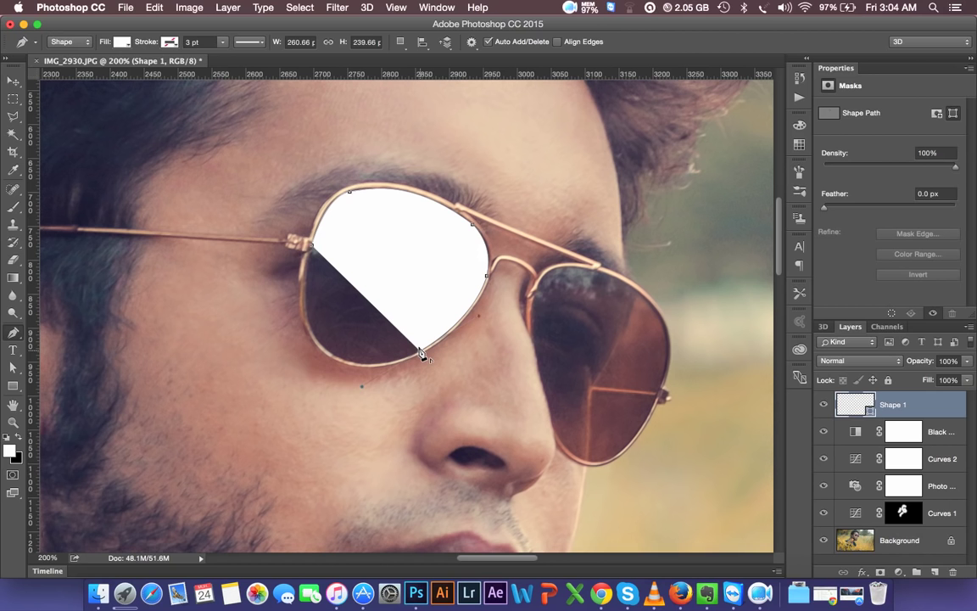
left_click(324, 349)
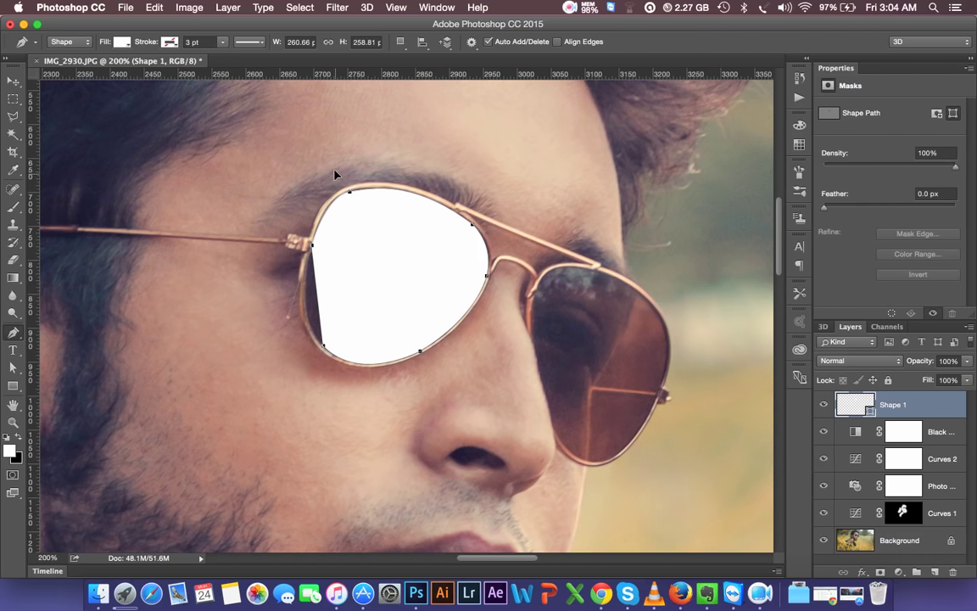
key("ctrl+z")
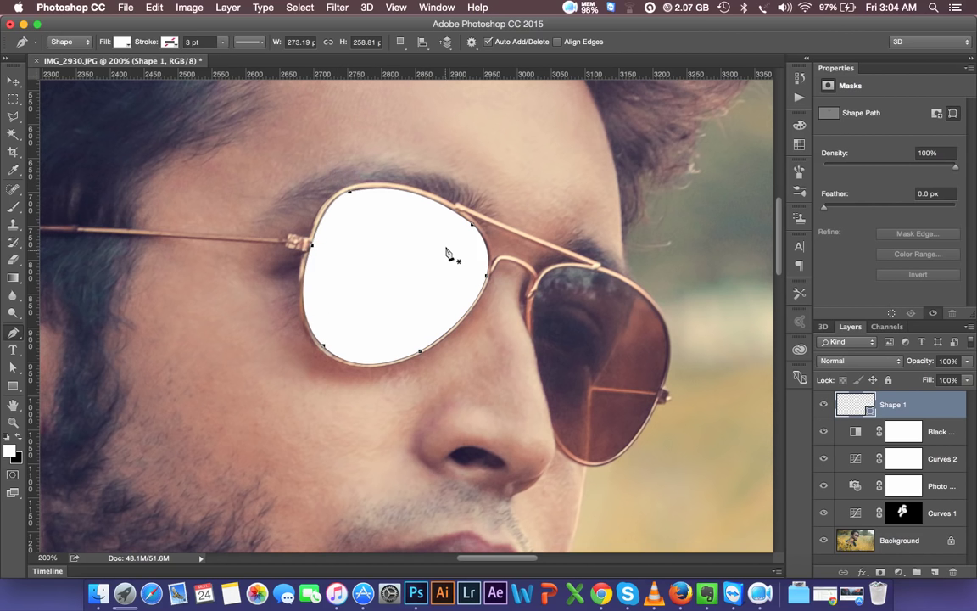
Trace a white shape around the right lens rim, correcting a misplaced point.
left_click(538, 291)
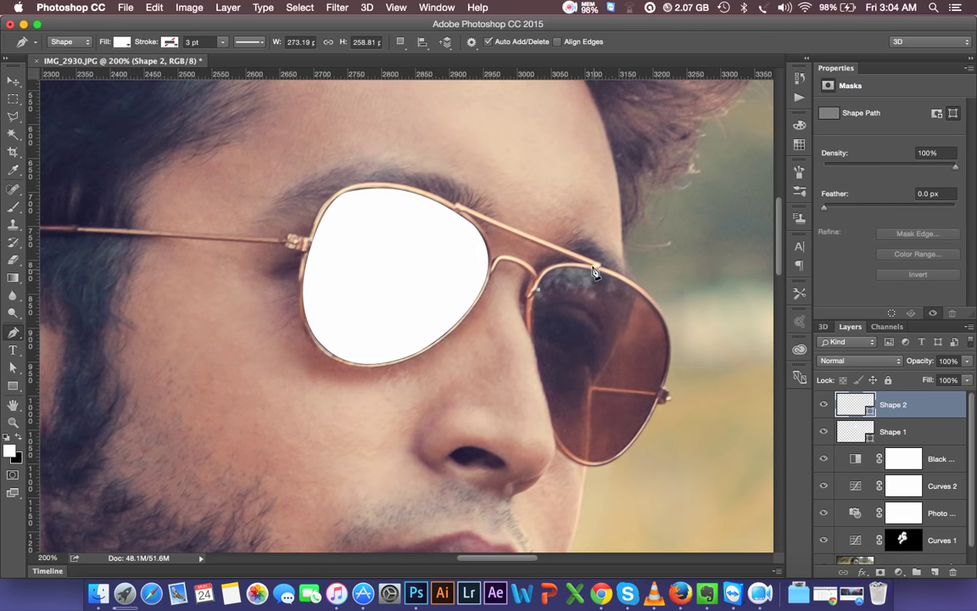
left_click(597, 272)
left_click_drag(652, 291, 653, 291)
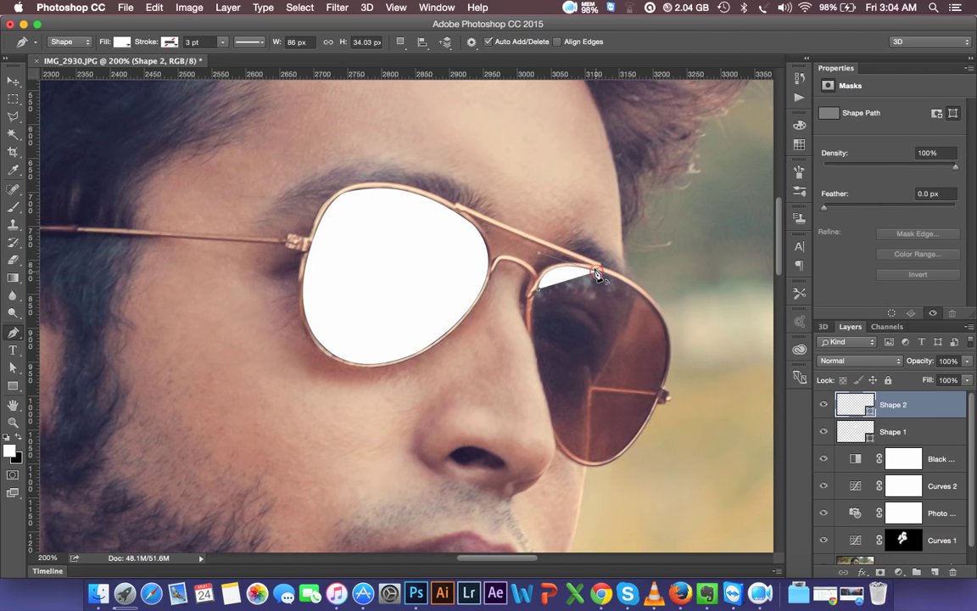
left_click(667, 348)
left_click_drag(666, 348, 670, 395)
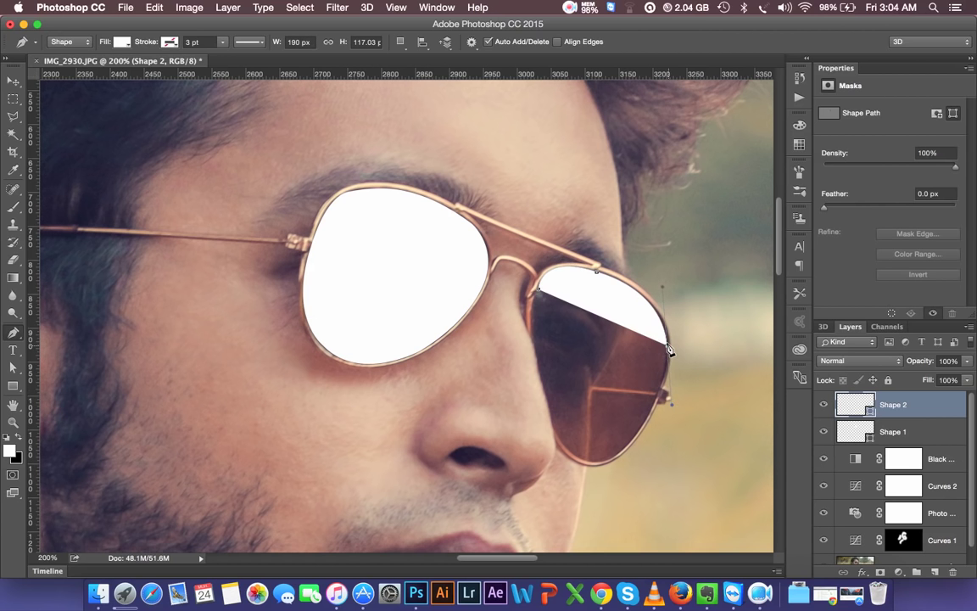
left_click(643, 424)
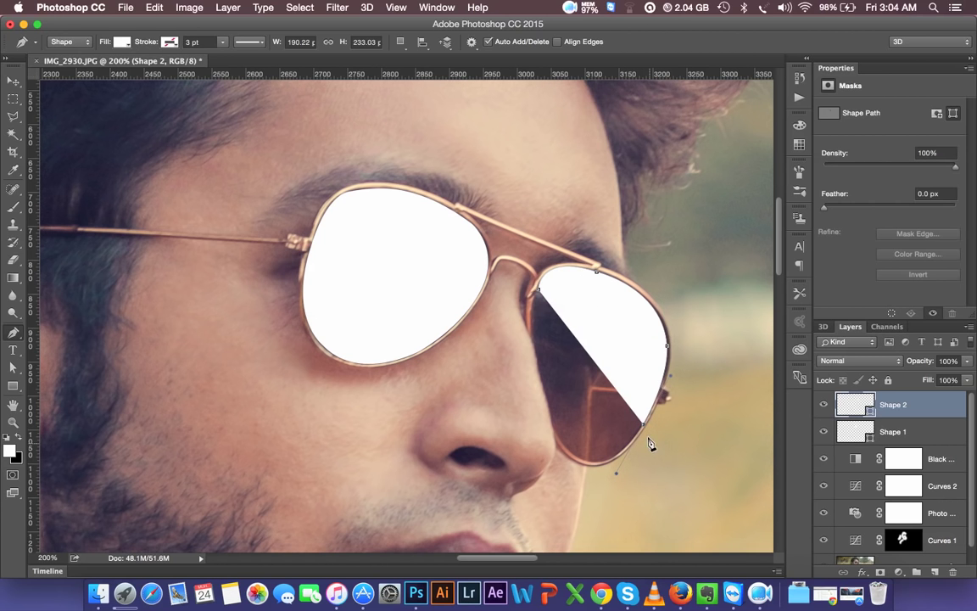
left_click(629, 447)
key("ctrl+z")
left_click(643, 425)
left_click_drag(537, 440, 540, 440)
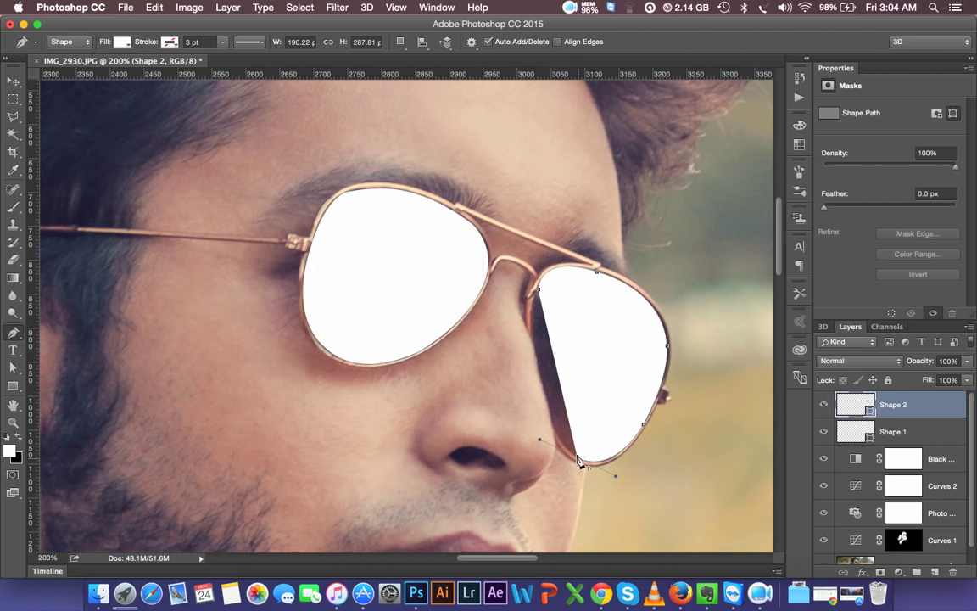
left_click(579, 459)
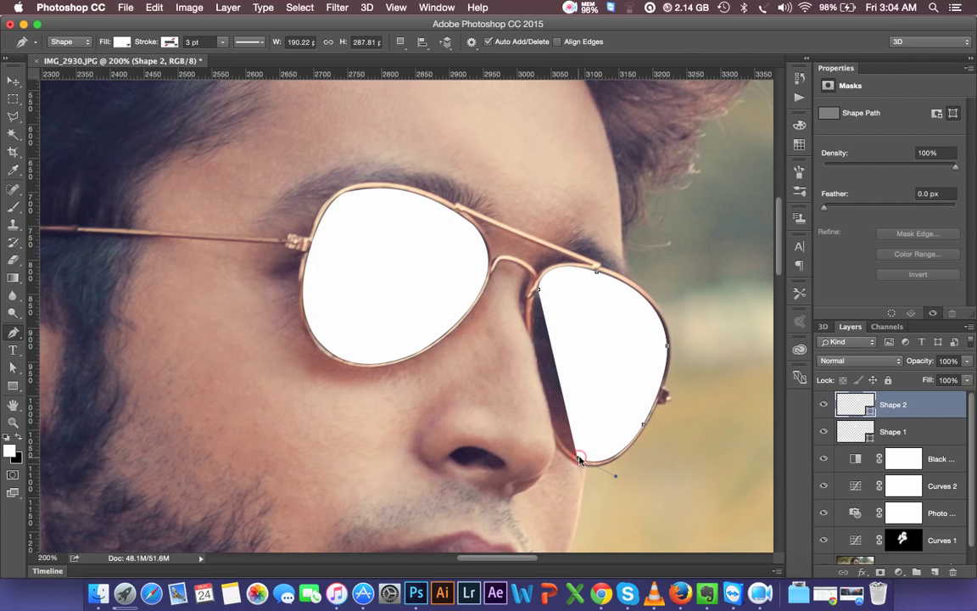
left_click(550, 422, "ctrl")
Reshape the right lens shape's left edge so it hugs the frame.
left_click_drag(547, 412, 555, 431)
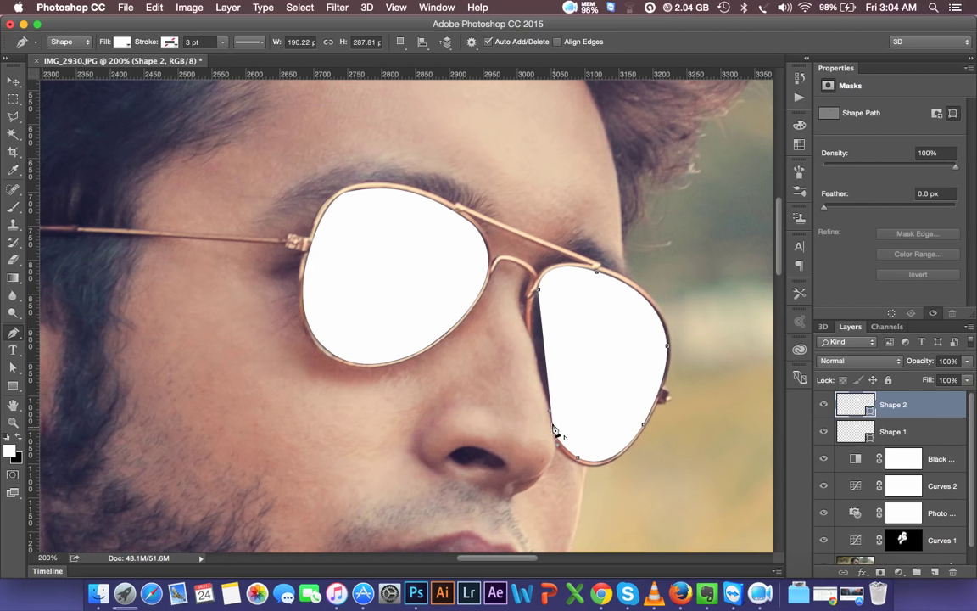
left_click(555, 428)
left_click_drag(552, 430, 532, 343)
left_click(532, 343)
left_click_drag(539, 295, 540, 288)
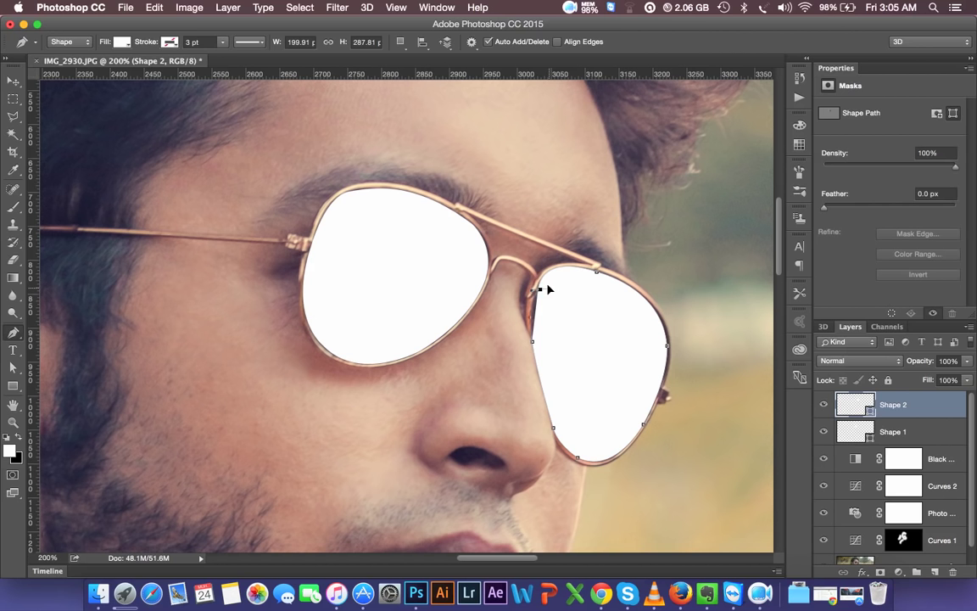
key("ctrl+z")
left_click_drag(540, 294, 541, 288)
left_click_drag(543, 289, 544, 294)
Merge Shape 1 and Shape 2 into one layer and zoom out.
left_click(908, 431, "shift")
key("ctrl+e")
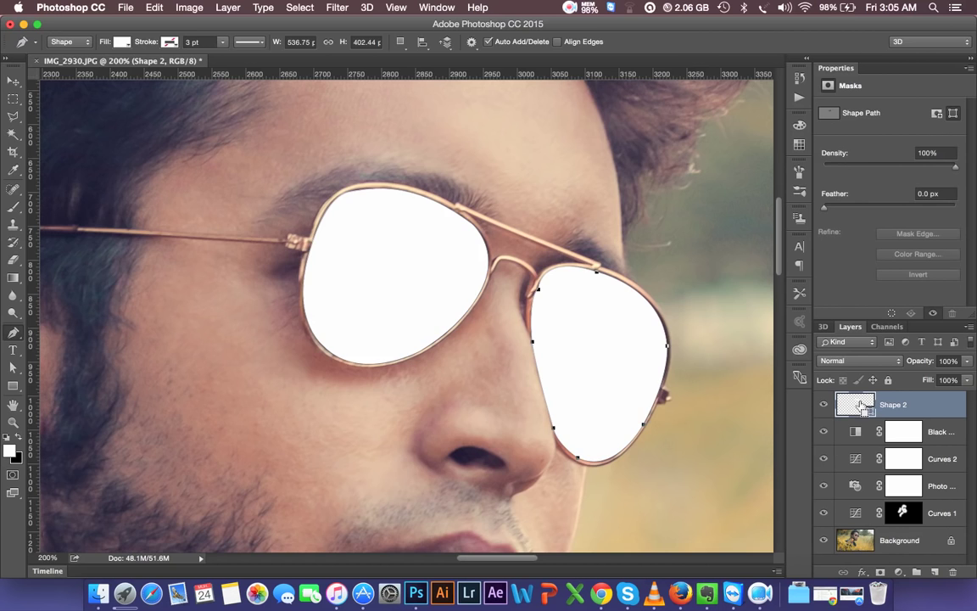
key("ctrl+minus")
key("ctrl+minus")
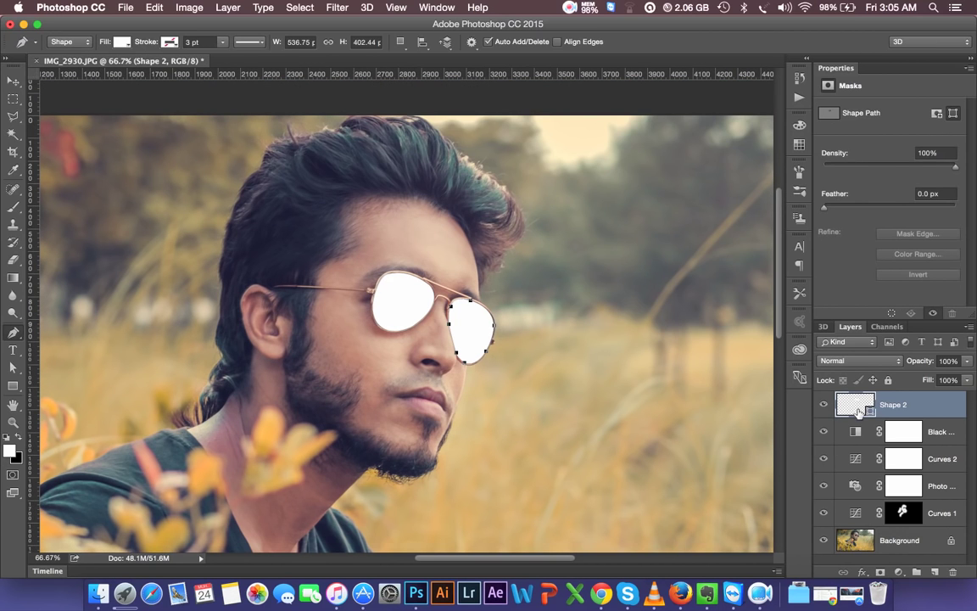
Try a blue fill on the lens shape, then set its blend mode to Color.
double_click(859, 408)
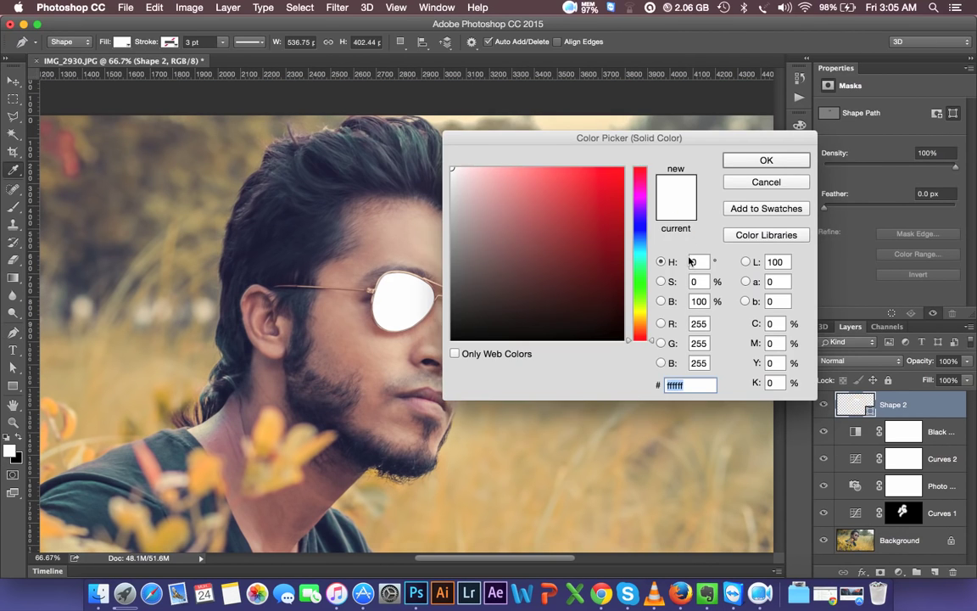
left_click(717, 237)
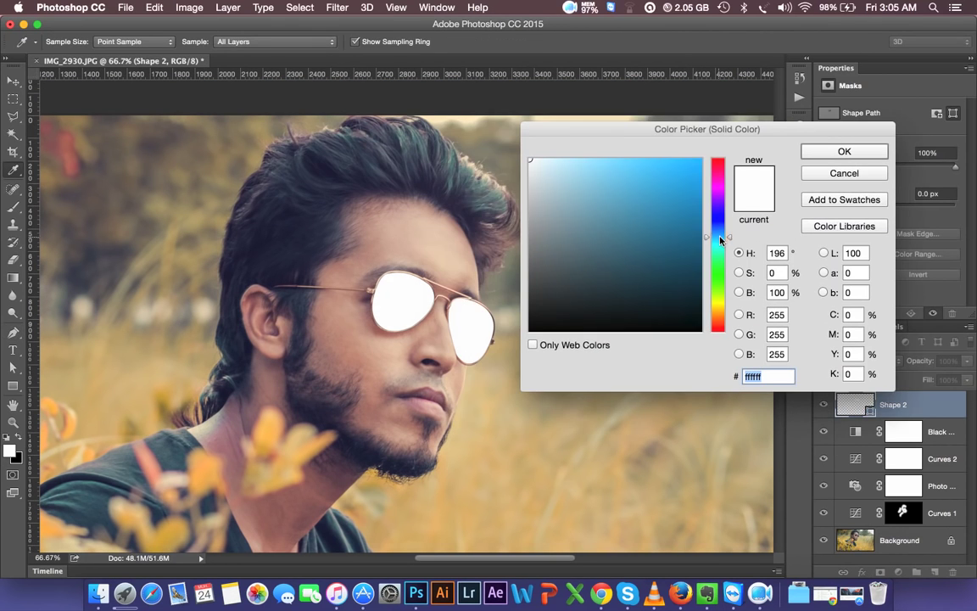
left_click(691, 197)
left_click(699, 173)
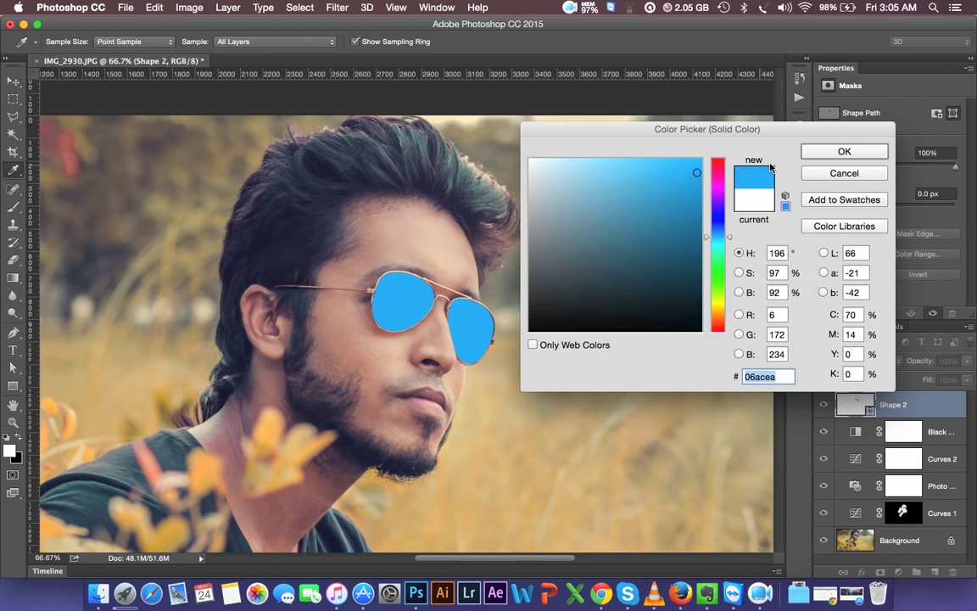
left_click(822, 158)
left_click(853, 361)
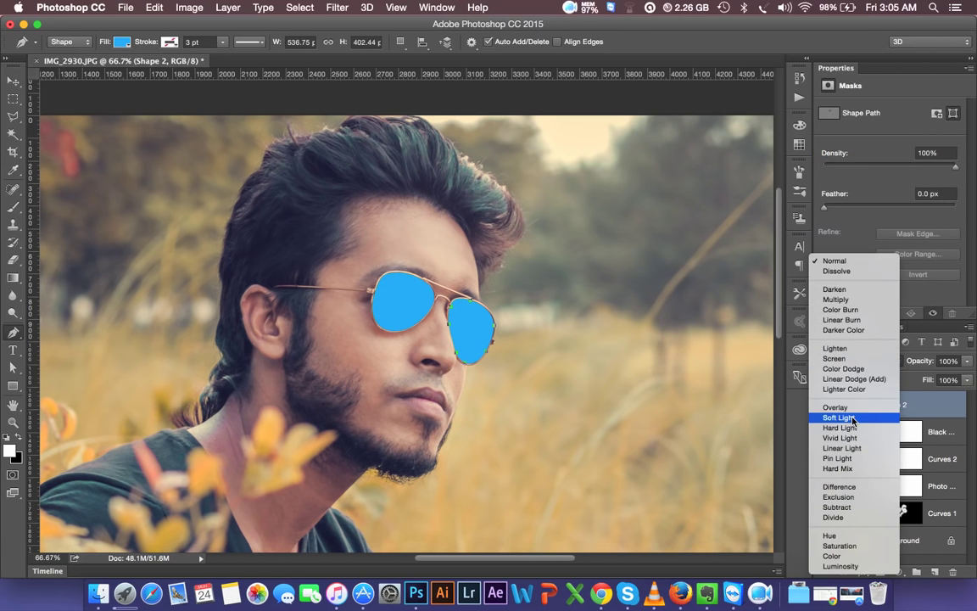
left_click(853, 405)
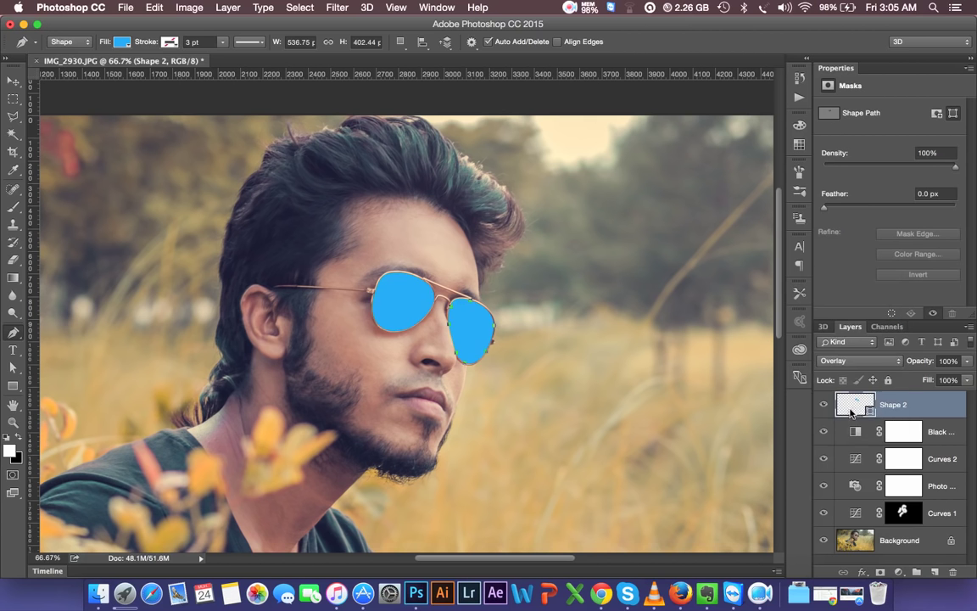
left_click(852, 360)
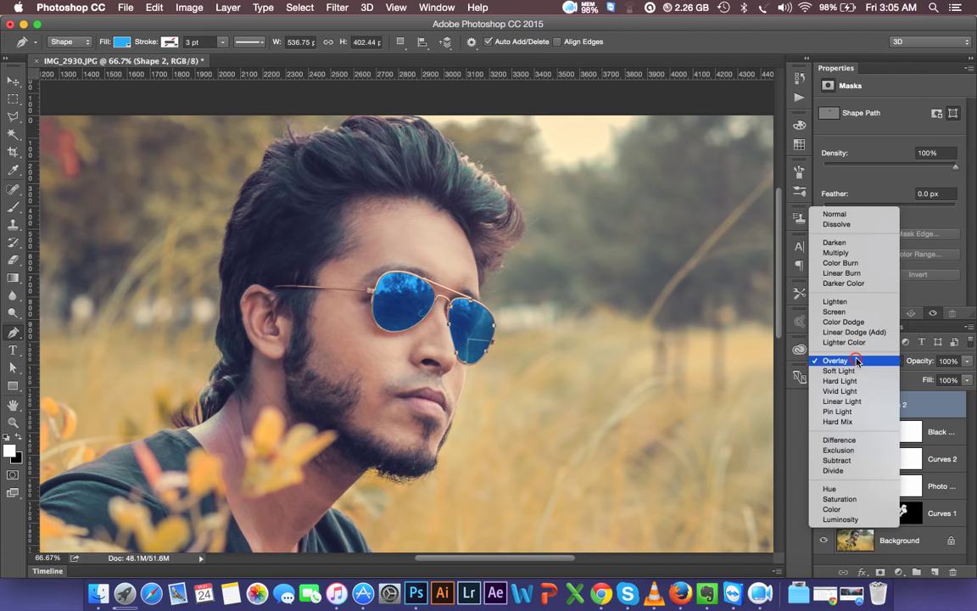
left_click(845, 509)
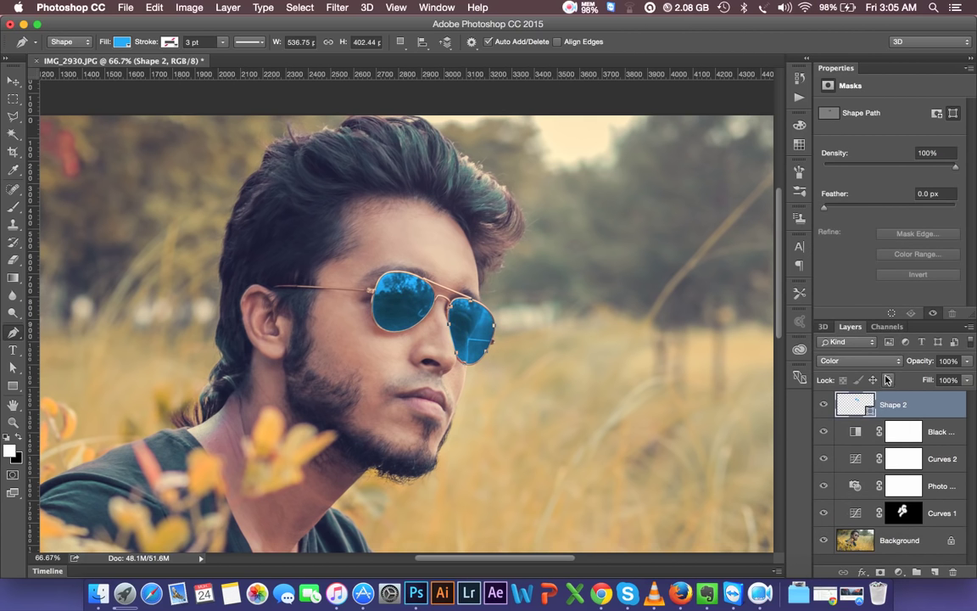
Change the lens fill to orange #ff7e00 and make the Background layer active.
double_click(855, 405)
left_click_drag(702, 185, 724, 295)
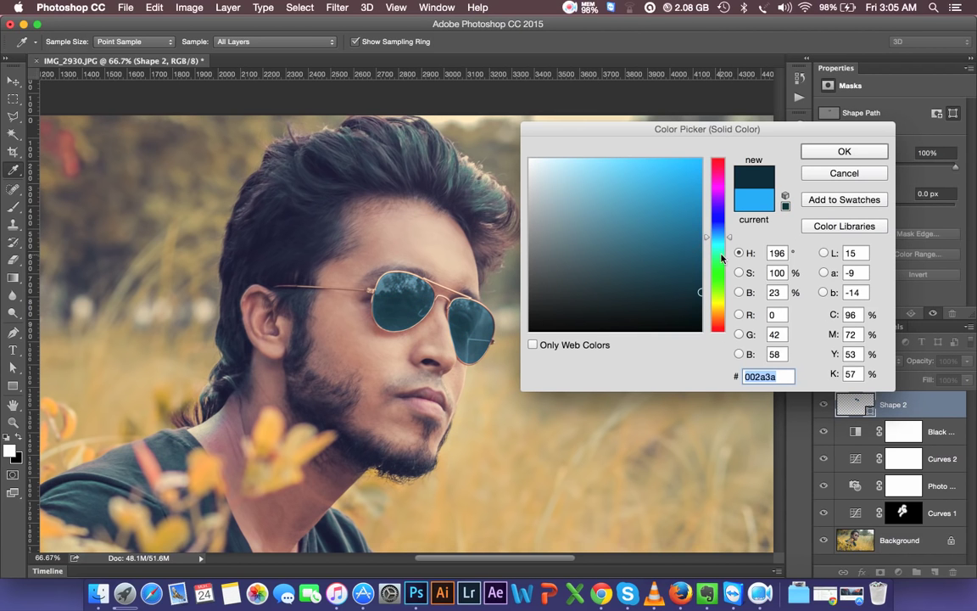
left_click_drag(721, 237, 721, 186)
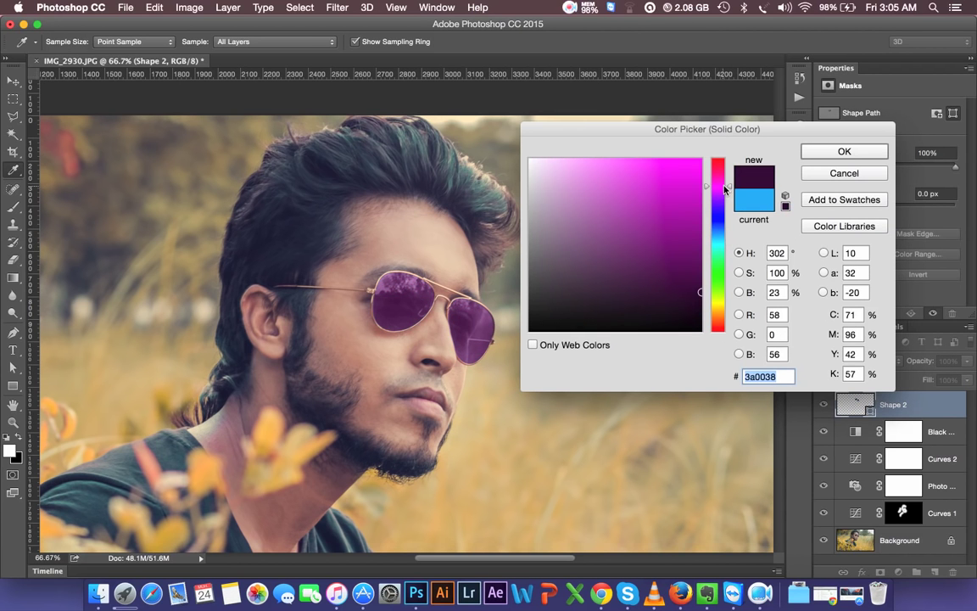
mouse_move(632, 166)
left_mouse_down()
mouse_move(712, 156)
mouse_move(722, 319)
left_mouse_up()
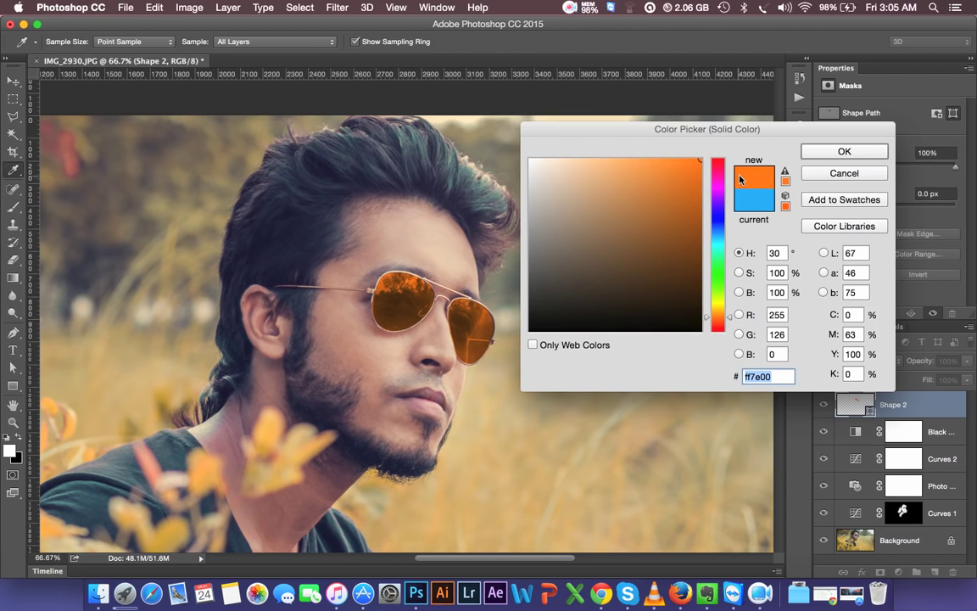
left_click(687, 181)
left_click(816, 151)
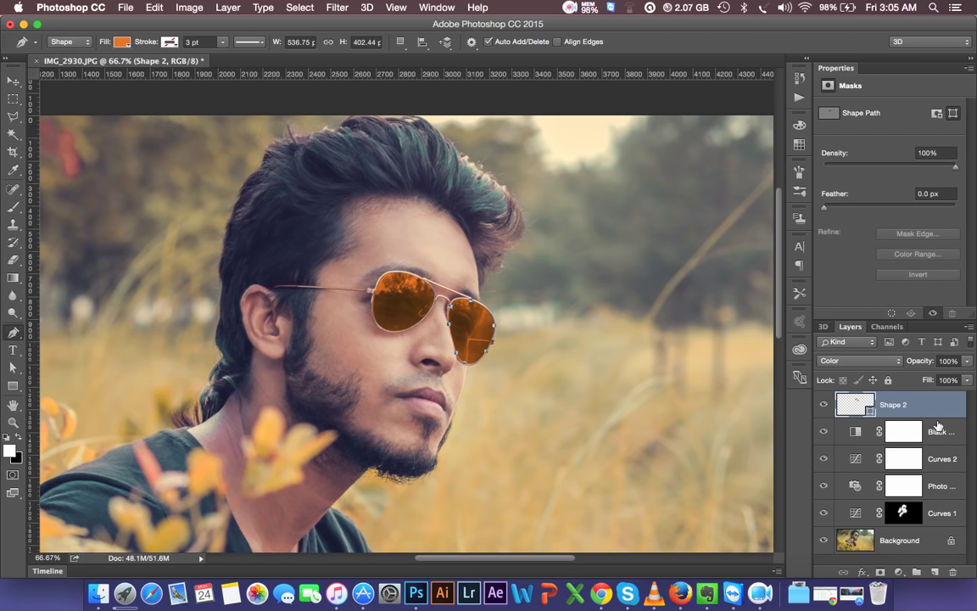
left_click(932, 431)
left_click(879, 541)
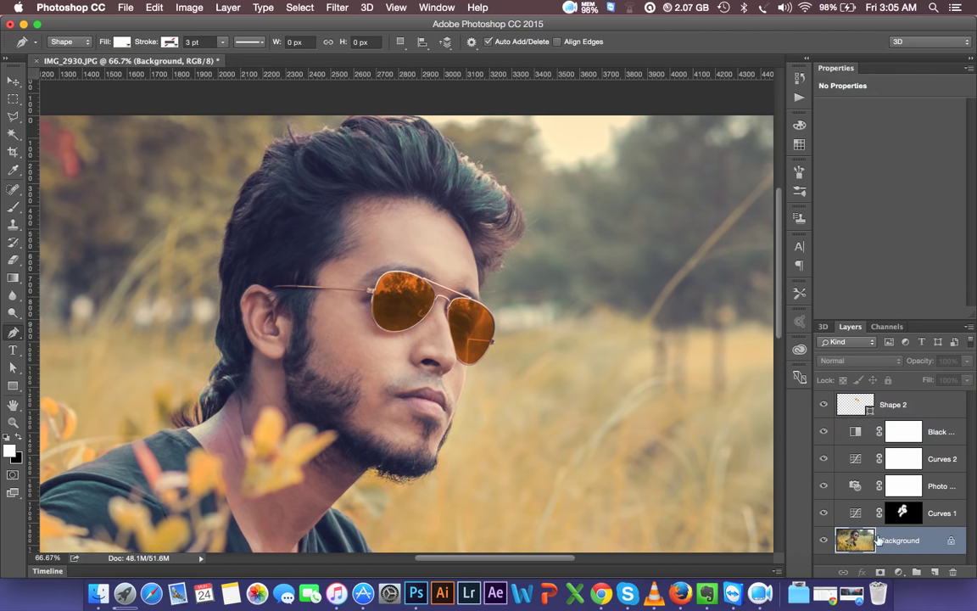
Zoom to 300% and set the Smudge Tool to 79 px at 30% strength.
key("ctrl+plus")
key("ctrl+plus")
key("ctrl+plus")
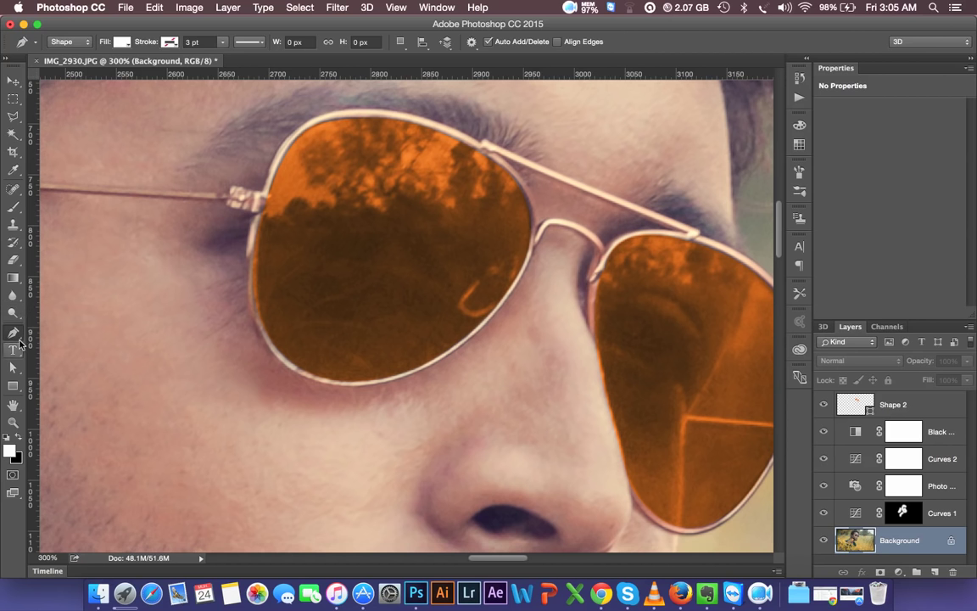
left_click_drag(12, 312, 44, 334)
left_click_drag(13, 294, 72, 318)
right_click(389, 231)
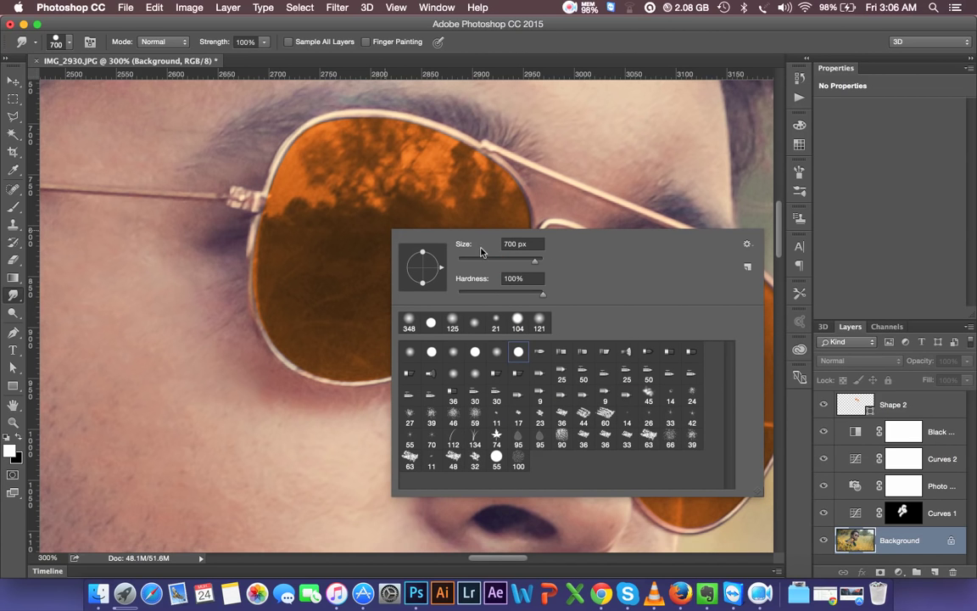
left_click_drag(535, 260, 490, 260)
key("Return")
mouse_move(414, 255)
left_mouse_down()
mouse_move(408, 272)
mouse_move(485, 279)
left_mouse_up()
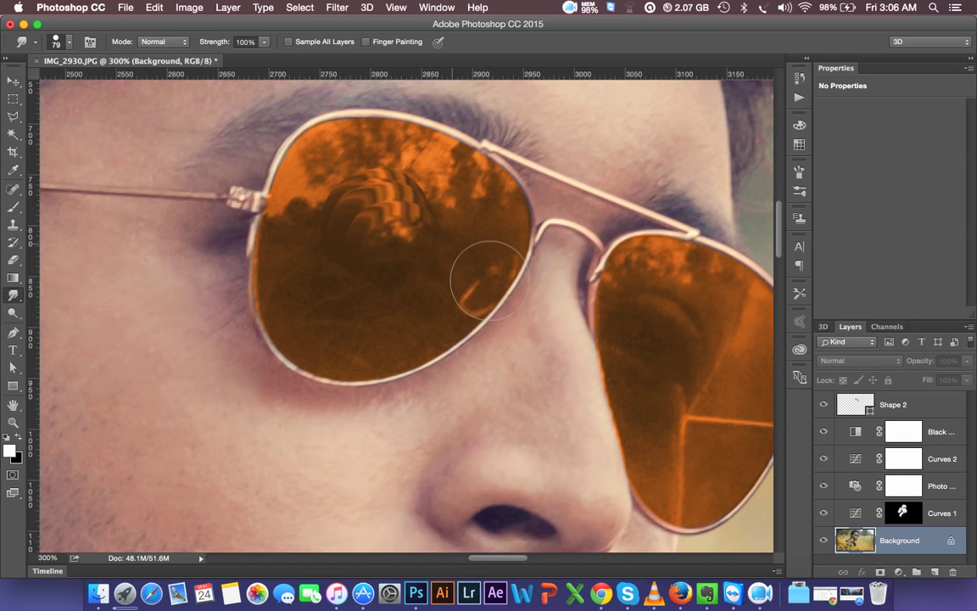
key("ctrl+z")
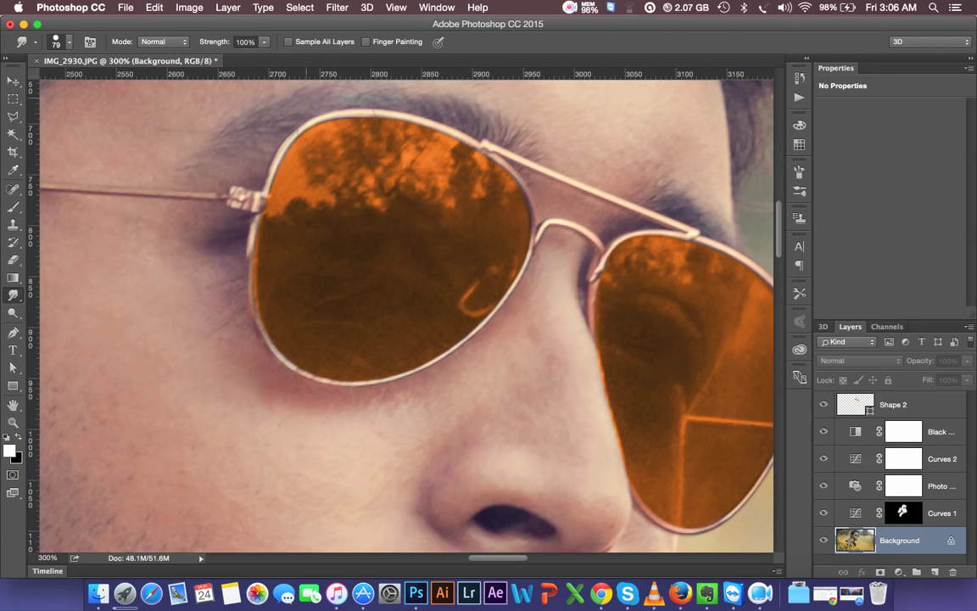
left_click(226, 43)
type("30")
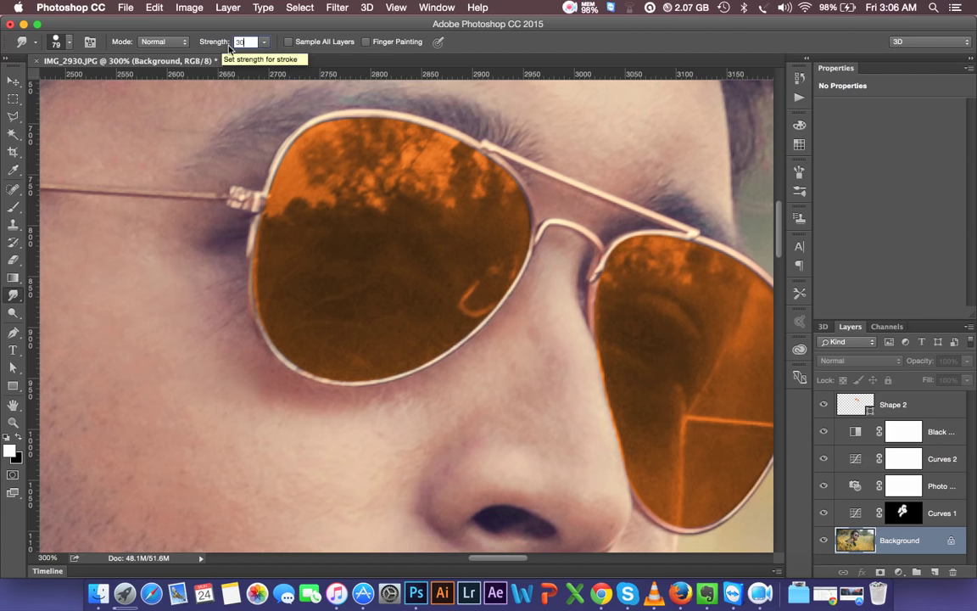
Smudge the reflections in both lenses, confined to the Shape 2 lens selection.
left_click_drag(386, 255, 381, 199)
mouse_move(434, 261)
left_mouse_down()
mouse_move(447, 317)
mouse_move(366, 283)
mouse_move(356, 225)
mouse_move(465, 218)
mouse_move(497, 229)
mouse_move(509, 263)
mouse_move(458, 271)
mouse_move(399, 313)
mouse_move(370, 365)
mouse_move(321, 305)
mouse_move(364, 192)
mouse_move(406, 202)
left_mouse_up()
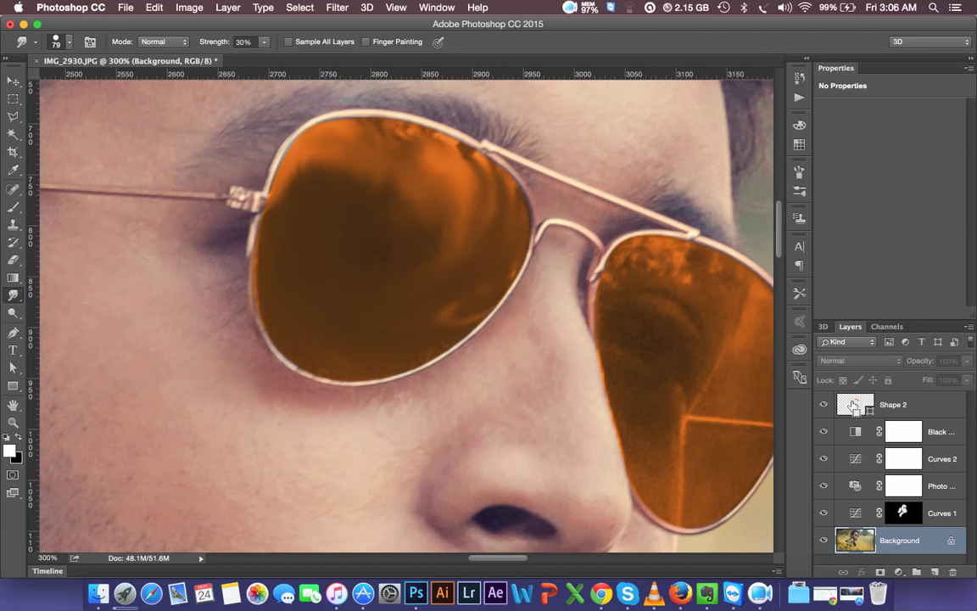
left_click(854, 405, "super")
mouse_move(490, 216)
left_mouse_down()
mouse_move(398, 184)
mouse_move(497, 218)
mouse_move(519, 259)
mouse_move(523, 236)
mouse_move(499, 297)
mouse_move(475, 279)
mouse_move(462, 306)
mouse_move(416, 297)
mouse_move(424, 333)
mouse_move(348, 326)
left_mouse_up()
mouse_move(349, 377)
left_mouse_down()
mouse_move(315, 341)
mouse_move(355, 237)
mouse_move(389, 251)
mouse_move(339, 229)
mouse_move(399, 218)
mouse_move(429, 253)
mouse_move(464, 257)
left_mouse_up()
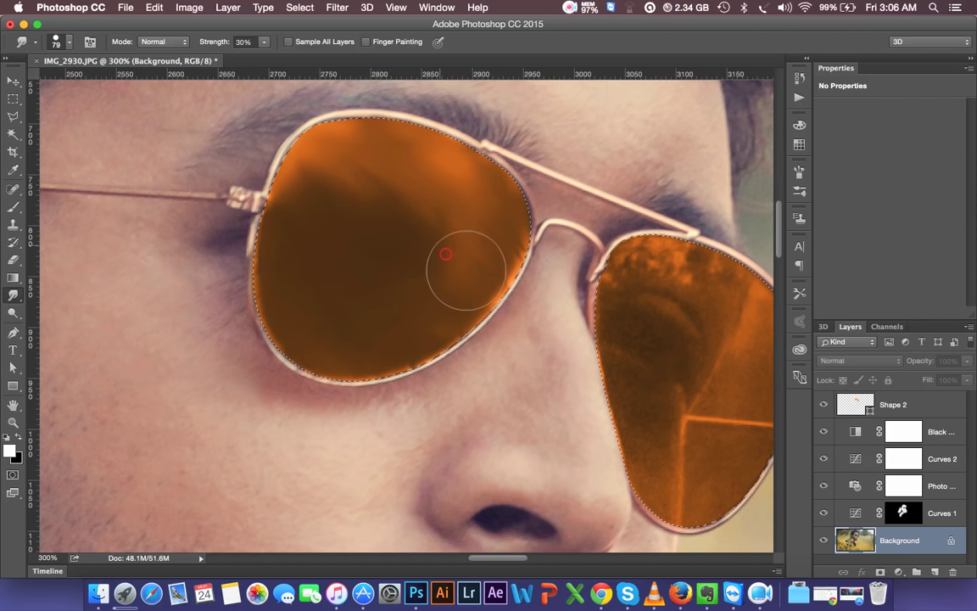
mouse_move(631, 295)
left_mouse_down()
mouse_move(664, 327)
mouse_move(659, 317)
mouse_move(687, 317)
mouse_move(772, 339)
mouse_move(730, 371)
mouse_move(709, 360)
mouse_move(717, 375)
mouse_move(576, 283)
left_mouse_up()
mouse_move(669, 333)
left_mouse_down()
mouse_move(672, 314)
mouse_move(653, 348)
mouse_move(650, 404)
mouse_move(639, 393)
mouse_move(662, 435)
mouse_move(577, 382)
mouse_move(594, 441)
mouse_move(542, 445)
mouse_move(534, 424)
left_mouse_up()
mouse_move(509, 314)
left_mouse_down()
mouse_move(535, 366)
mouse_move(614, 384)
mouse_move(618, 375)
mouse_move(621, 393)
mouse_move(574, 350)
left_mouse_up()
Deselect the lens selection and zoom out to the whole photo.
left_click(300, 7)
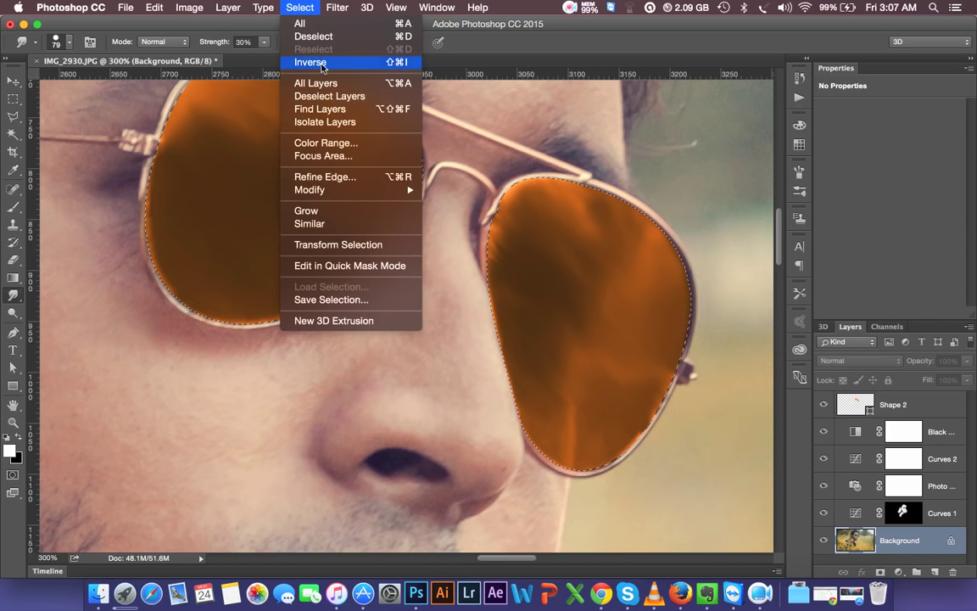
left_click(314, 37)
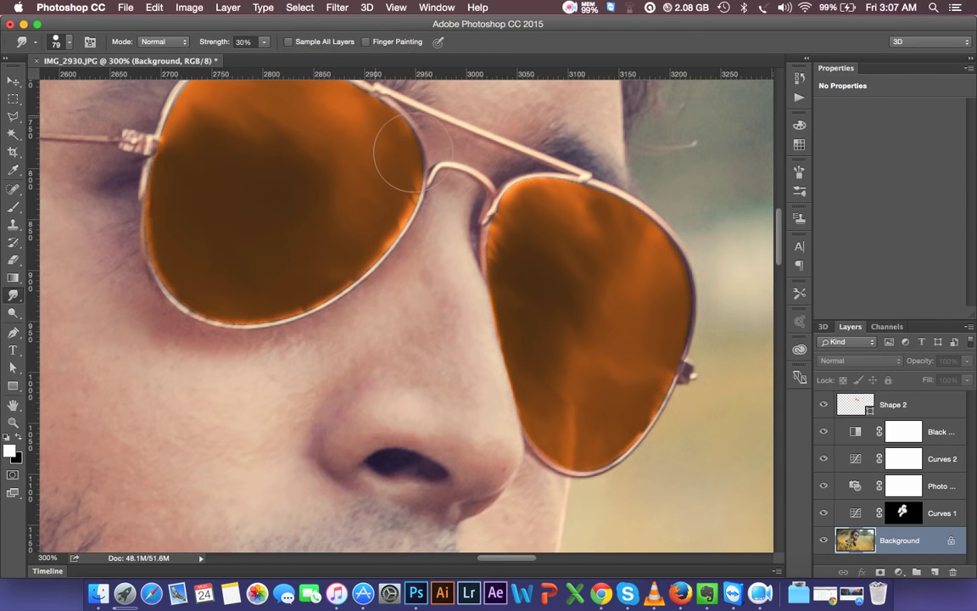
key("super+minus")
key("super+minus")
key("super+minus")
key("super+minus")
key("super+minus")
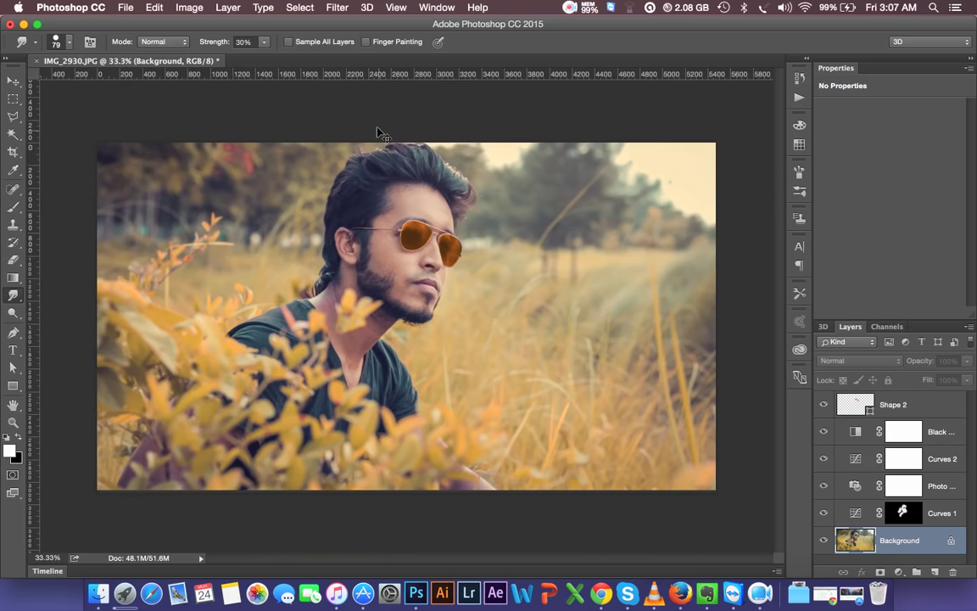
Preview cyan, green and blue-grey lens tints, then set Shape 2's fill to orange #ff8a00.
double_click(854, 408)
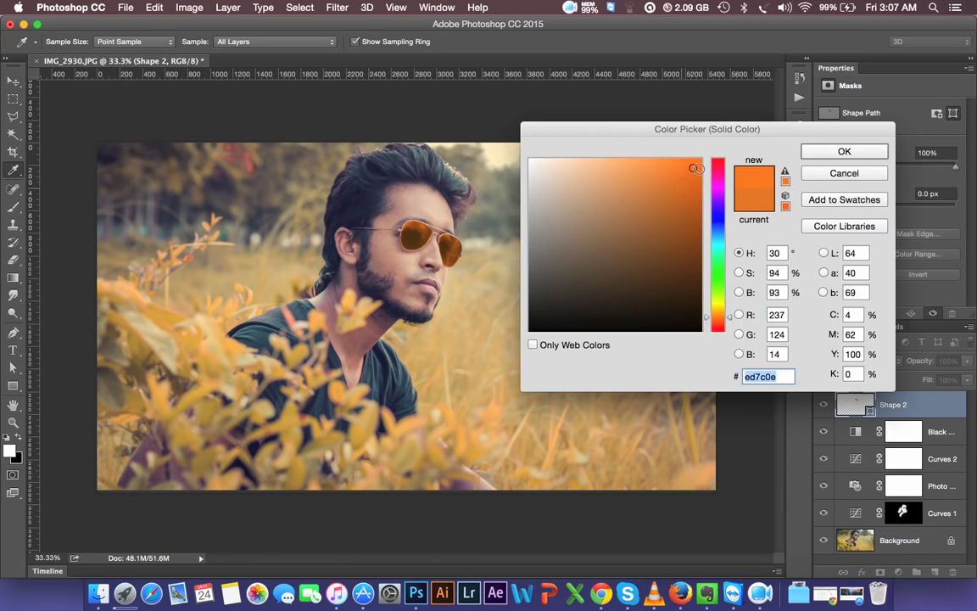
left_click_drag(696, 168, 659, 159)
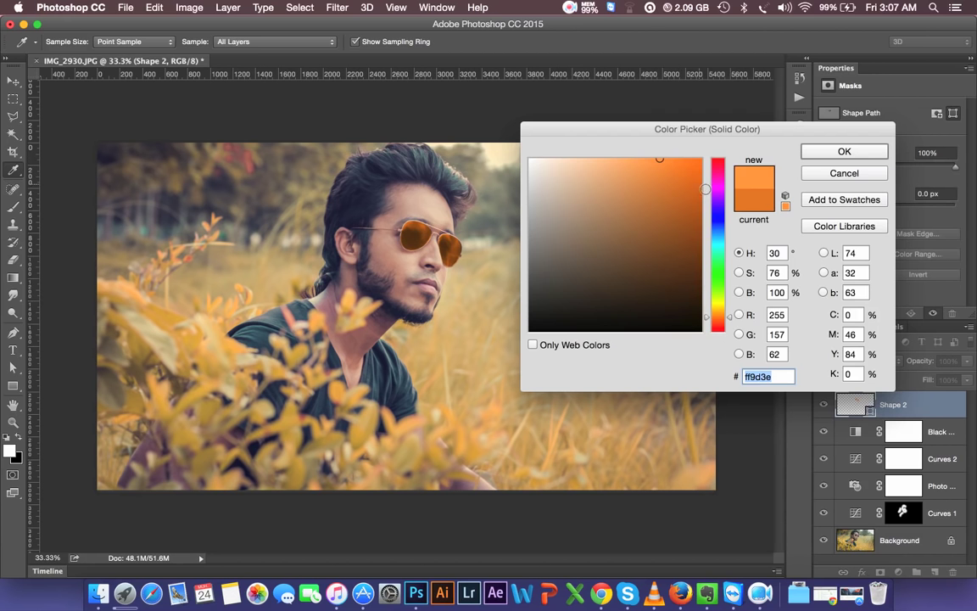
left_click_drag(719, 201, 724, 252)
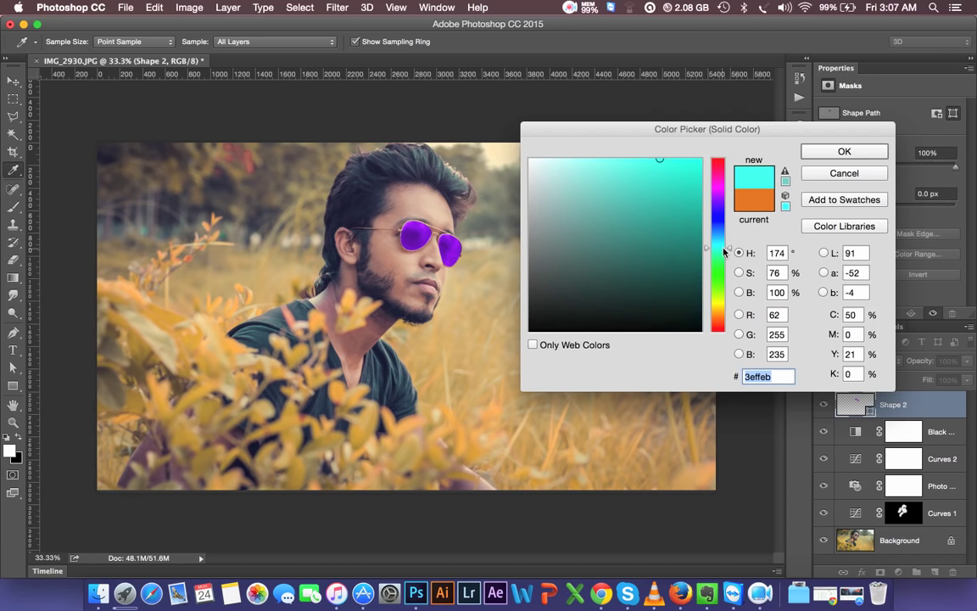
left_click_drag(722, 252, 723, 286)
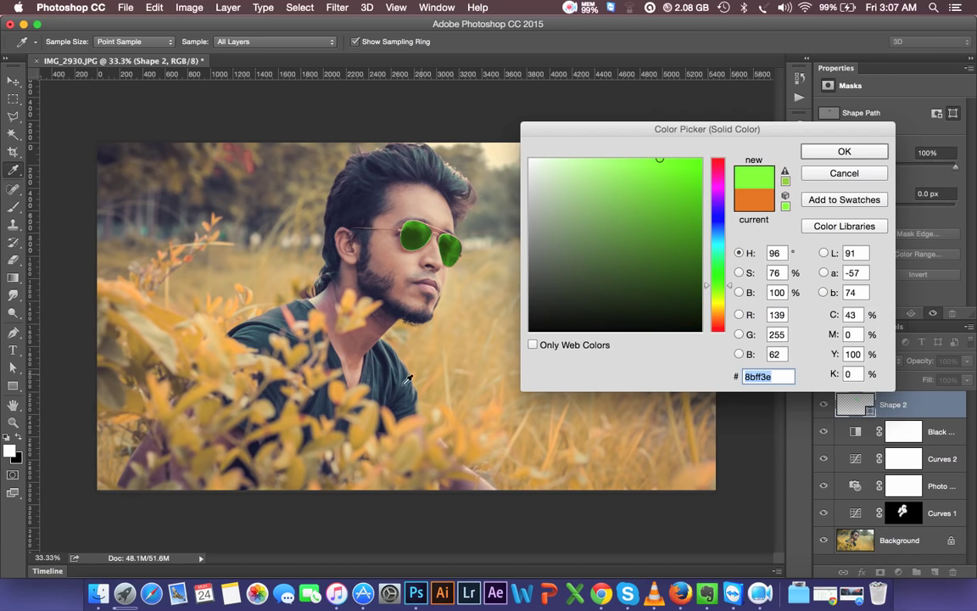
left_click(381, 375)
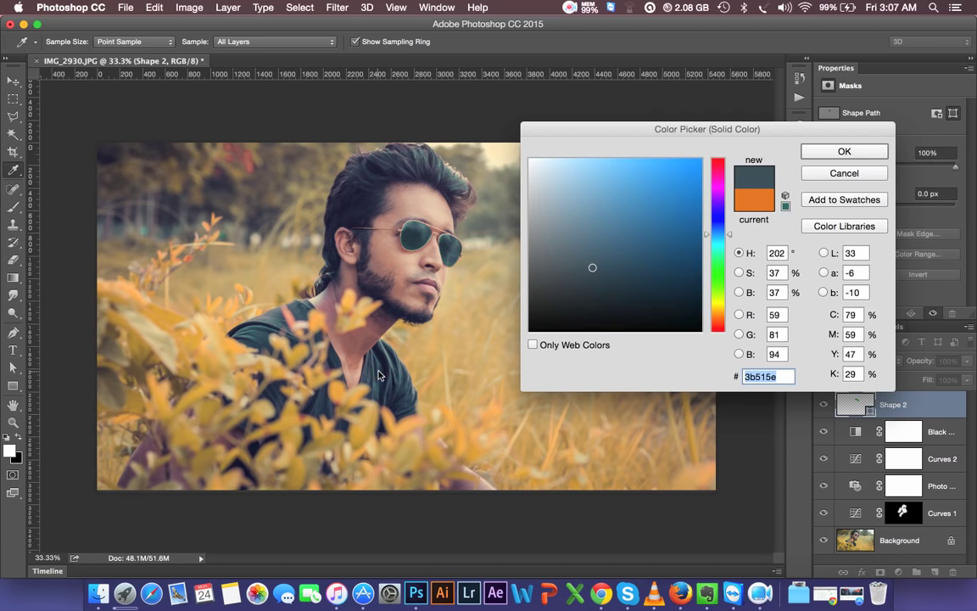
left_click(723, 317)
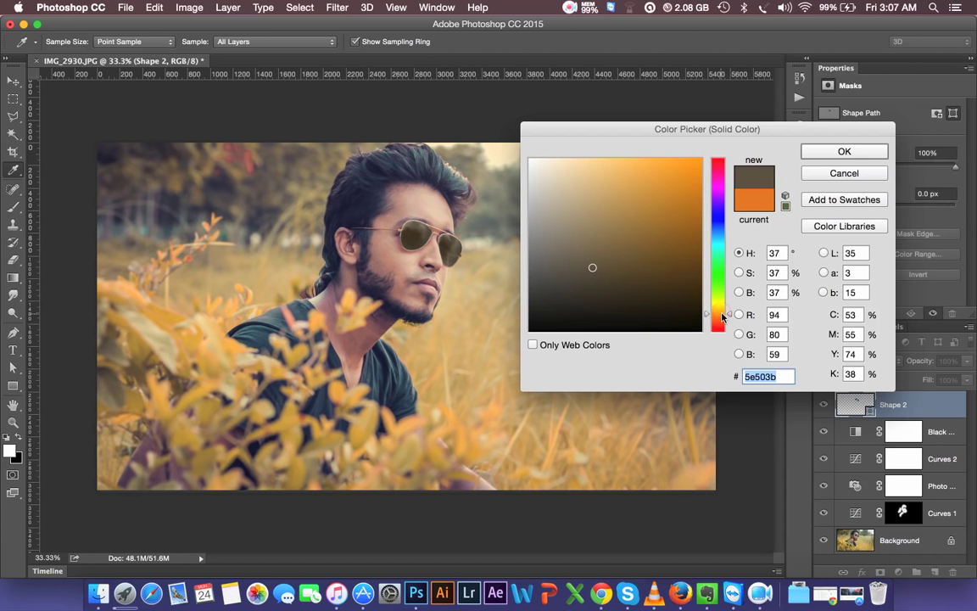
left_click(700, 160)
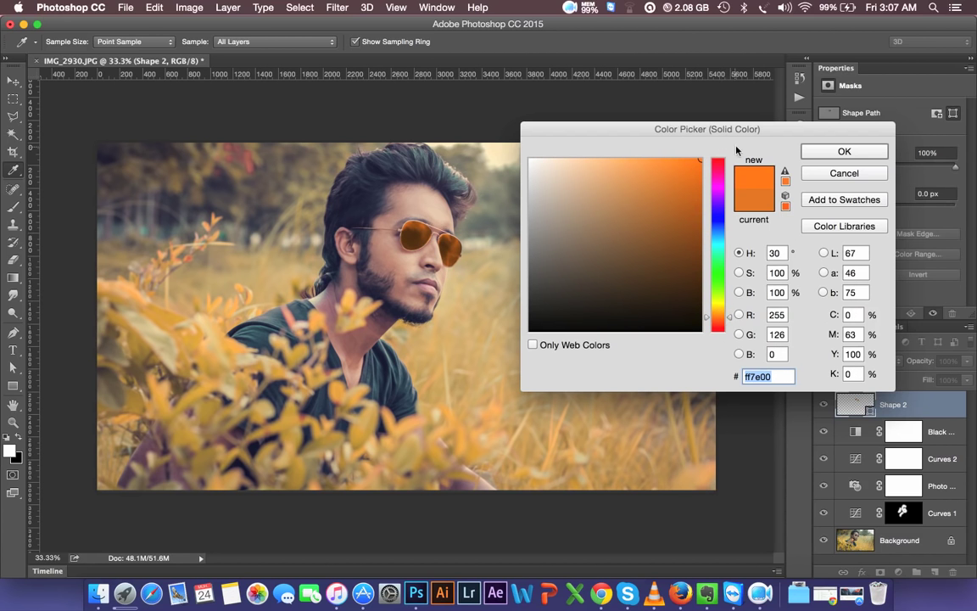
left_click(721, 323)
left_click_drag(722, 325, 723, 319)
left_click(836, 153)
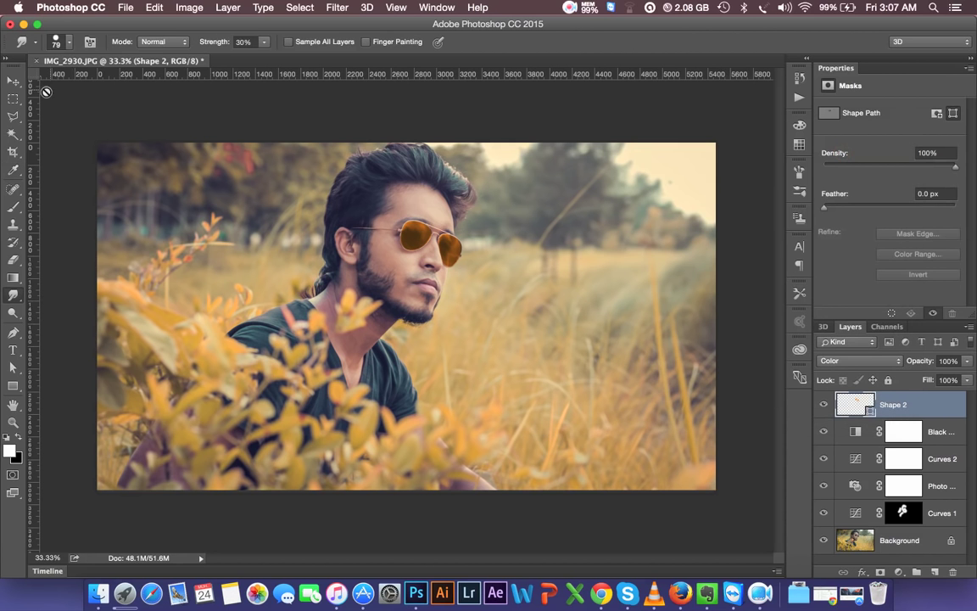
left_click(15, 82)
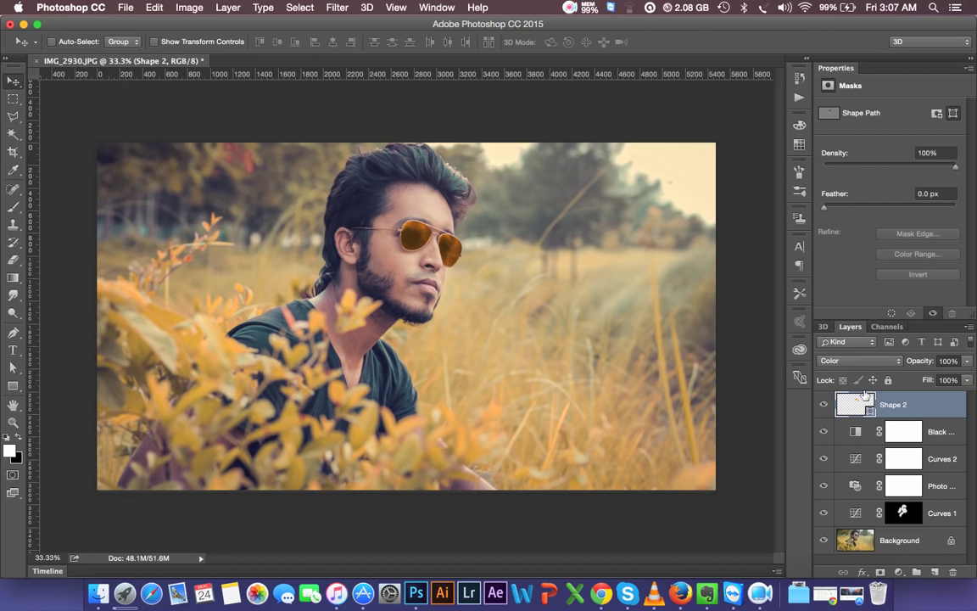
Stamp a merged copy of the image onto new Layer 1 via Apply Image, then add Layer 2.
key("ctrl+shift+alt+n")
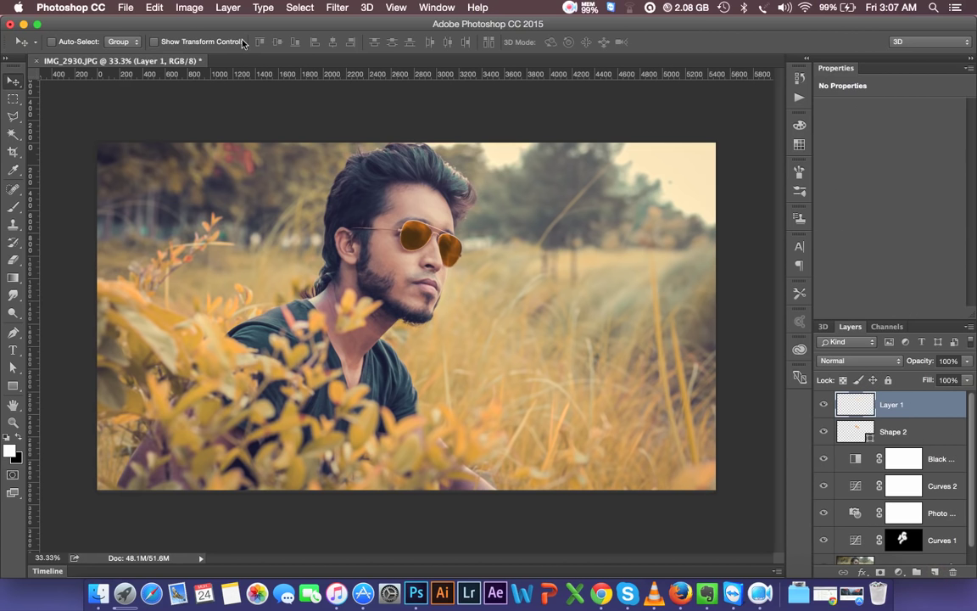
left_click(188, 7)
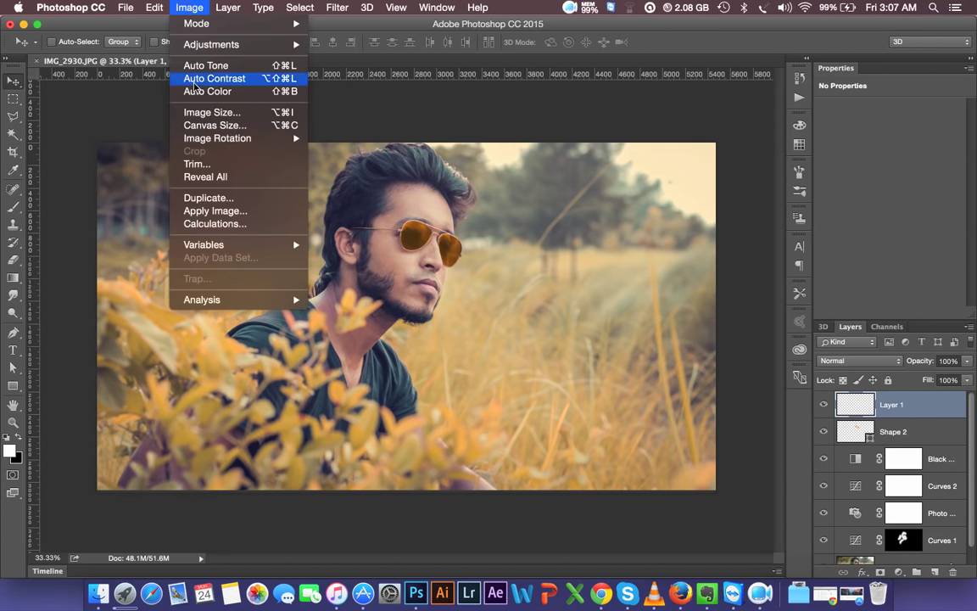
left_click(182, 204)
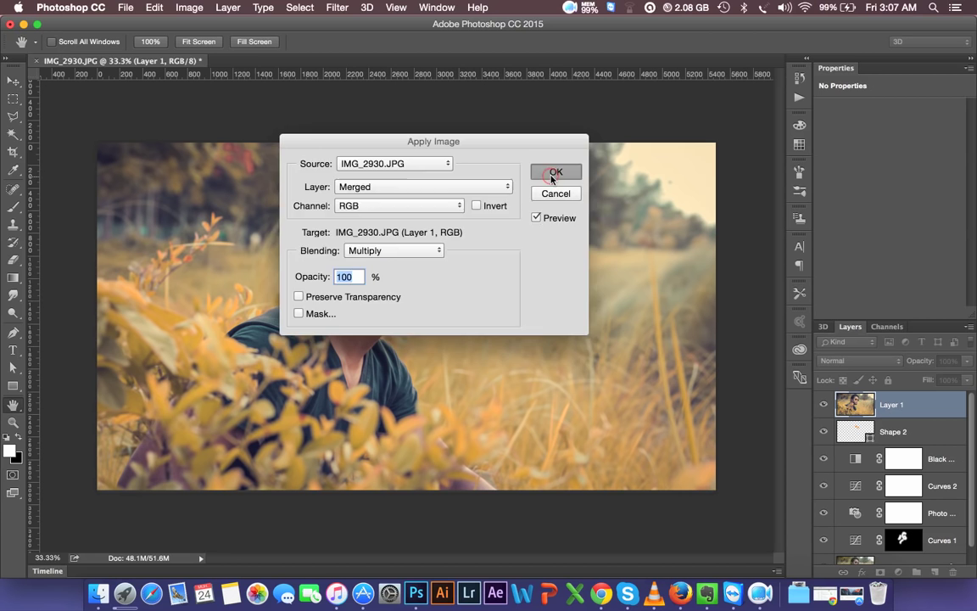
left_click(552, 174)
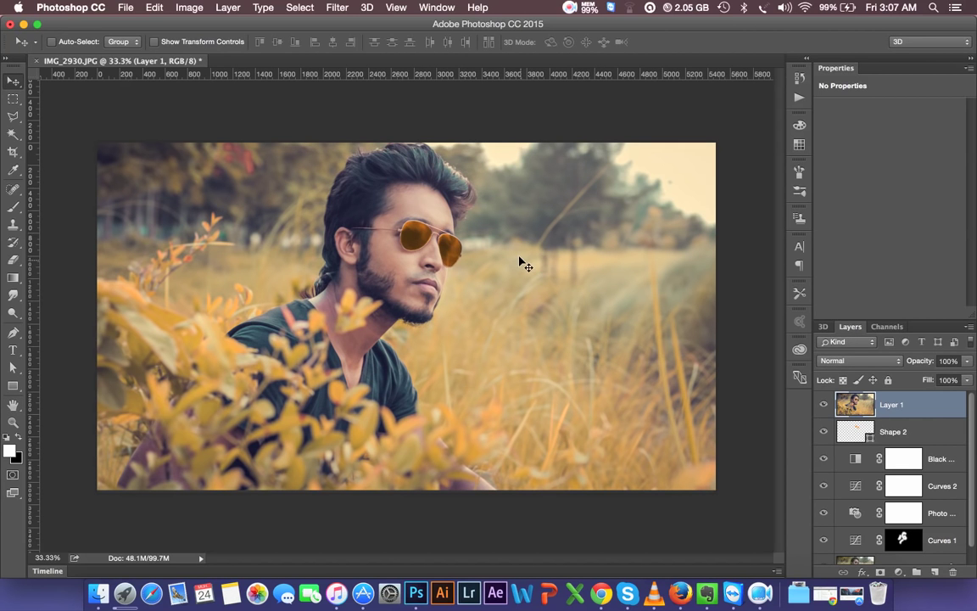
left_click(935, 573)
Fill the new Layer 2 with 50% gray.
left_click(154, 7)
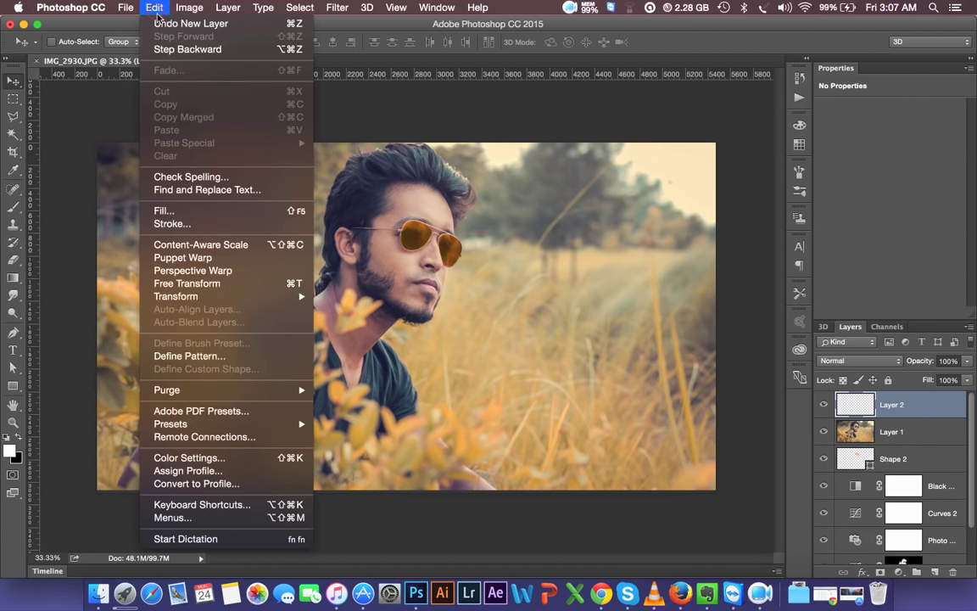
left_click(166, 210)
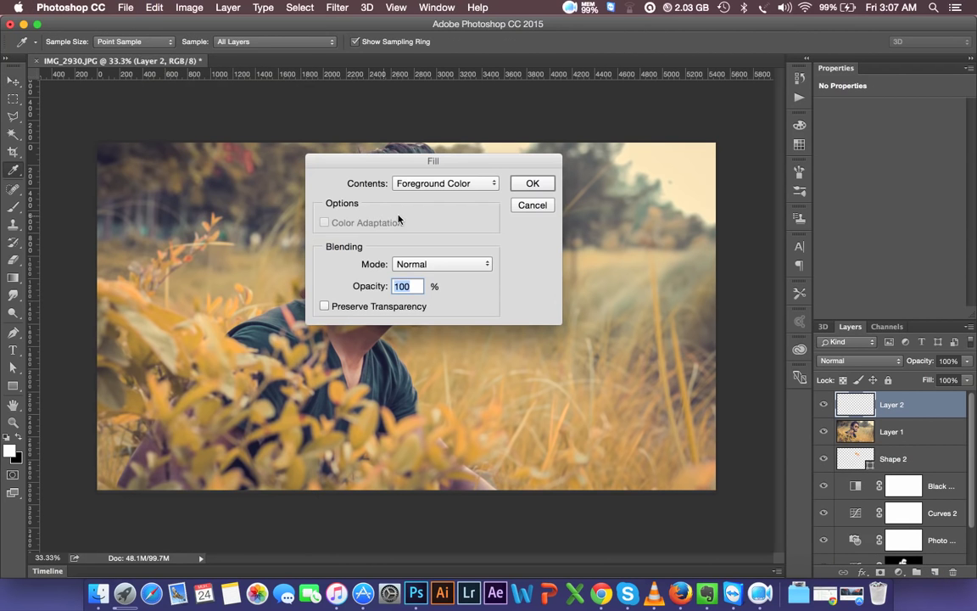
left_click(427, 183)
left_click(385, 256)
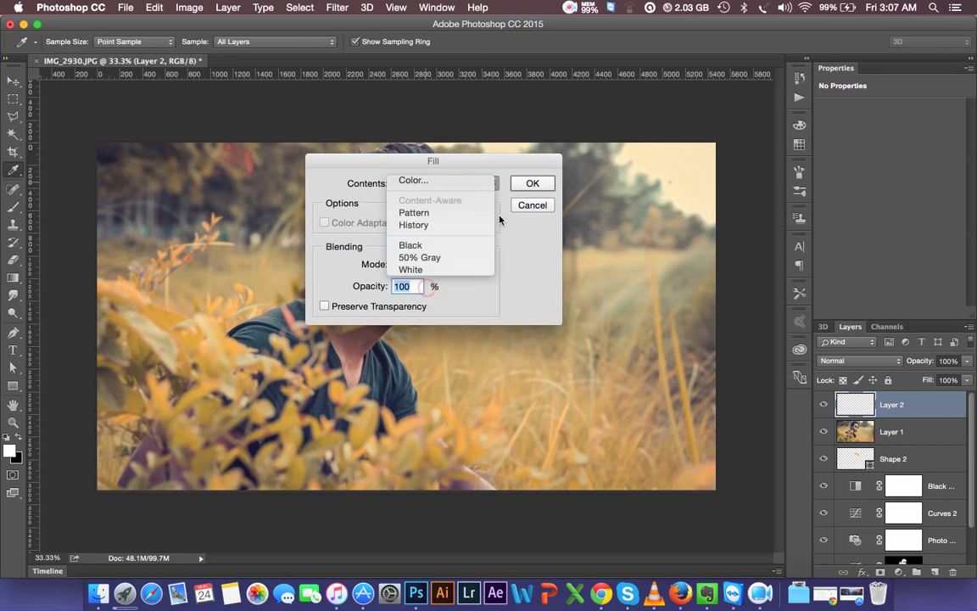
left_click(534, 184)
Add 7% monochromatic noise to the gray layer and blend it in Overlay.
key("v")
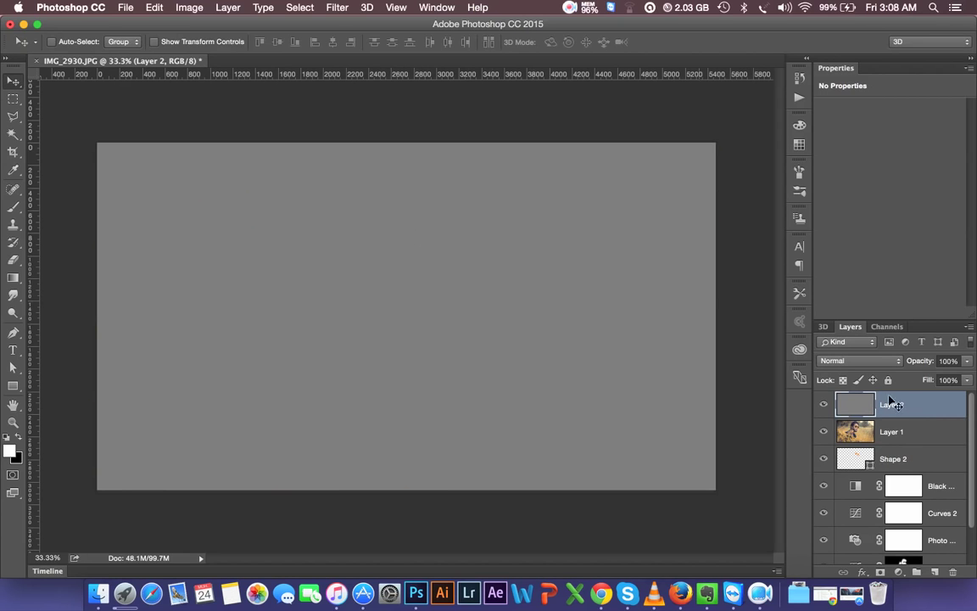
left_click(338, 8)
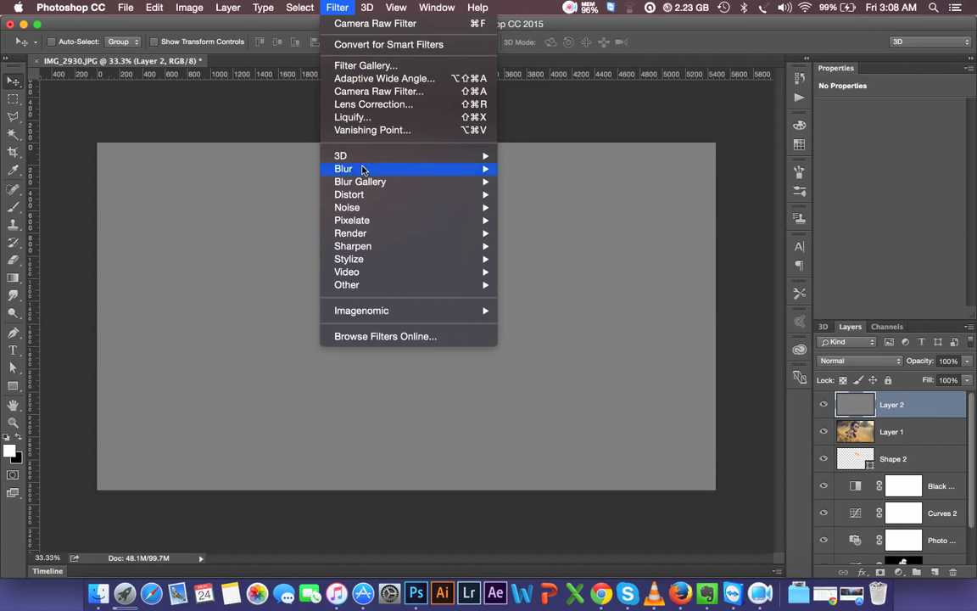
mouse_move(347, 207)
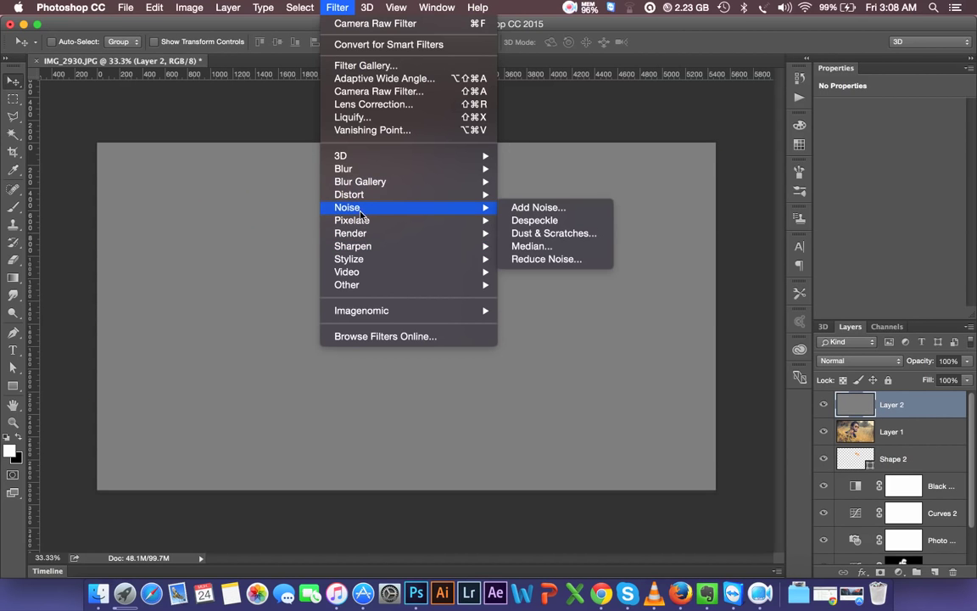
left_click(538, 208)
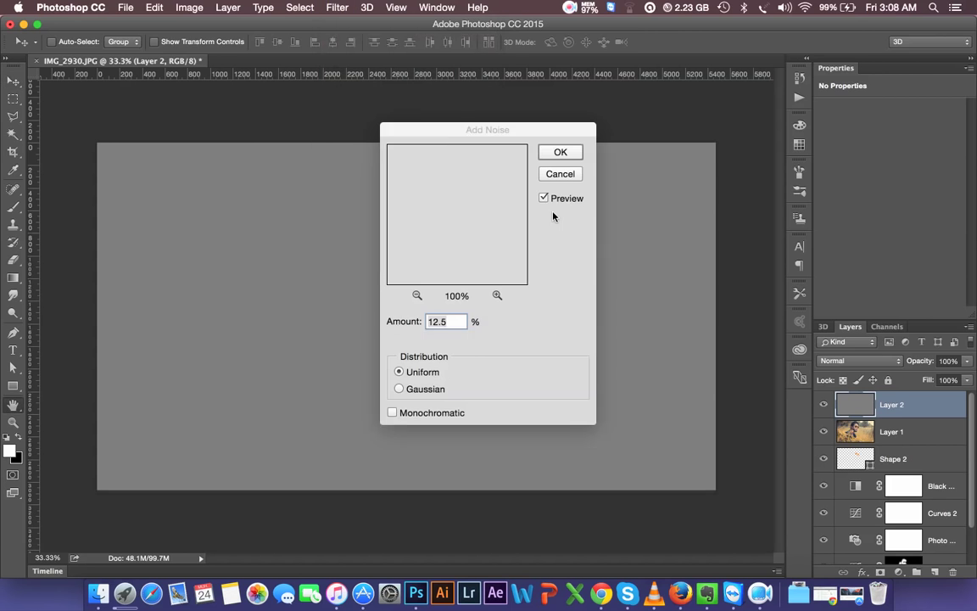
type("7")
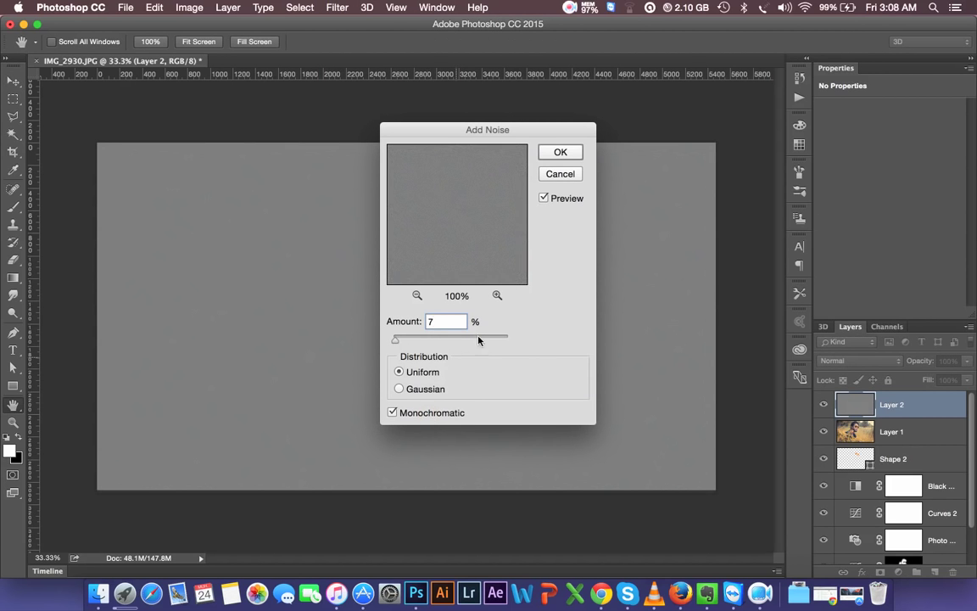
left_click(560, 152)
key("v")
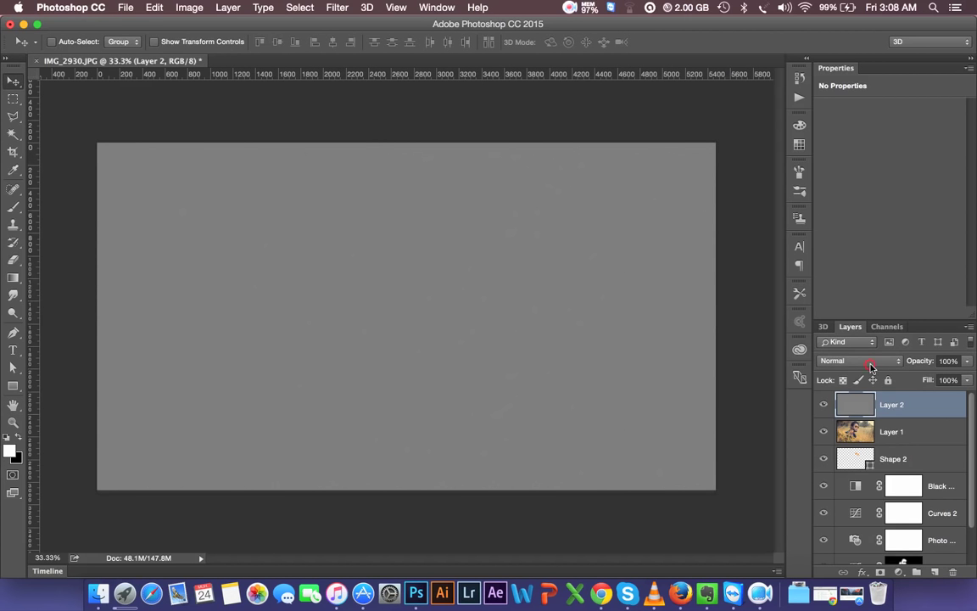
left_click(859, 360)
left_click(840, 500)
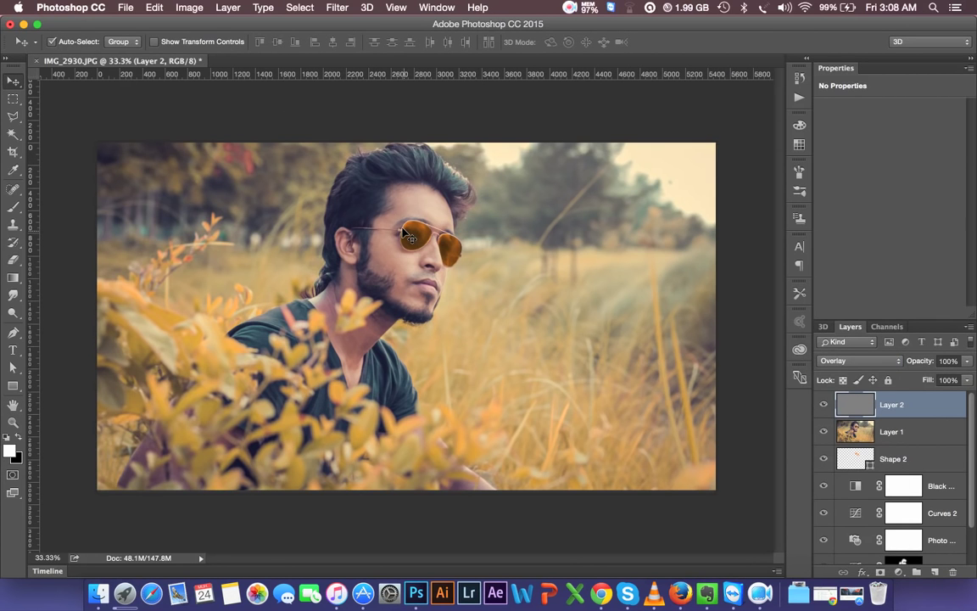
Zoom in to inspect the grain, toggle it to compare, then select Layer 1.
key("super+equal")
key("super+equal")
key("super+equal")
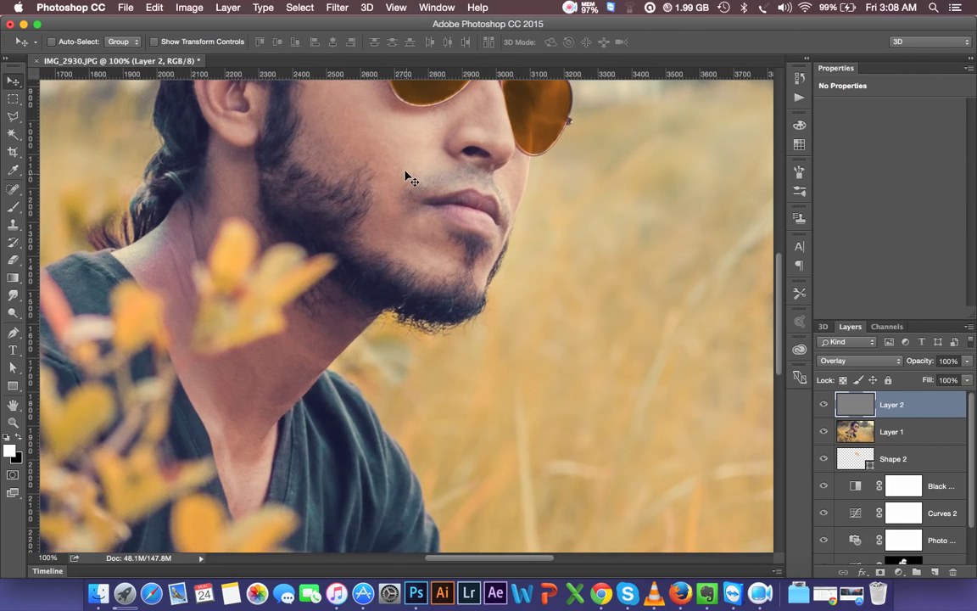
key("super+minus")
key("super+equal")
key("super+equal")
key("super+minus")
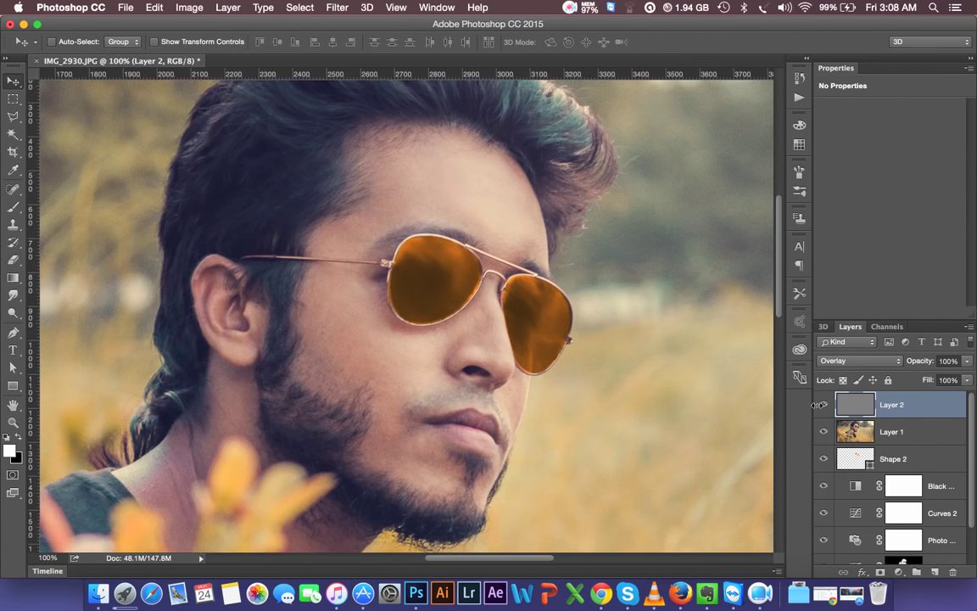
left_click(824, 407)
left_click(887, 433)
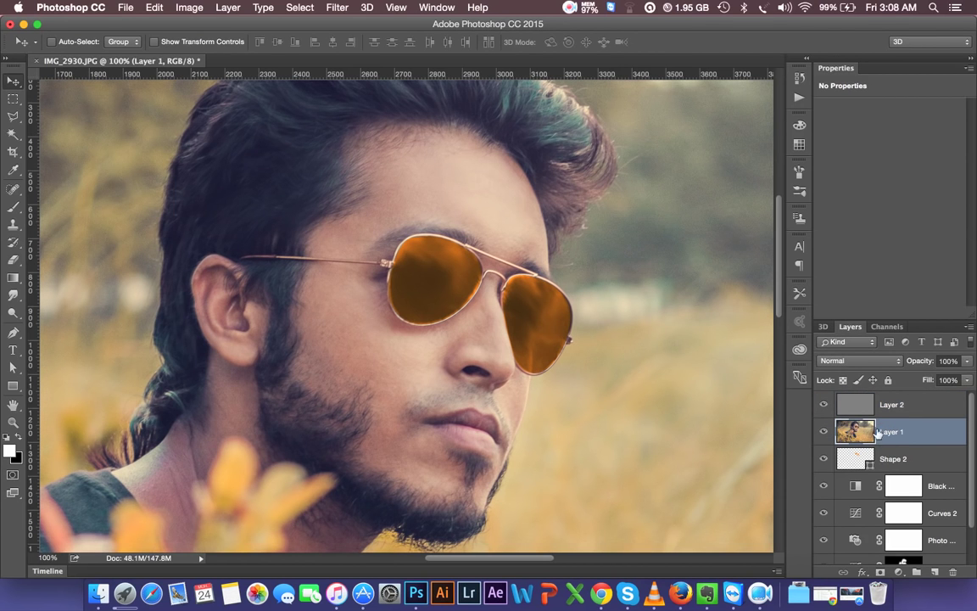
With the Smudge tool at 9% strength, smooth the forehead and cheek-to-nose skin on Layer 1.
key("super+plus")
key("super+minus")
key("r")
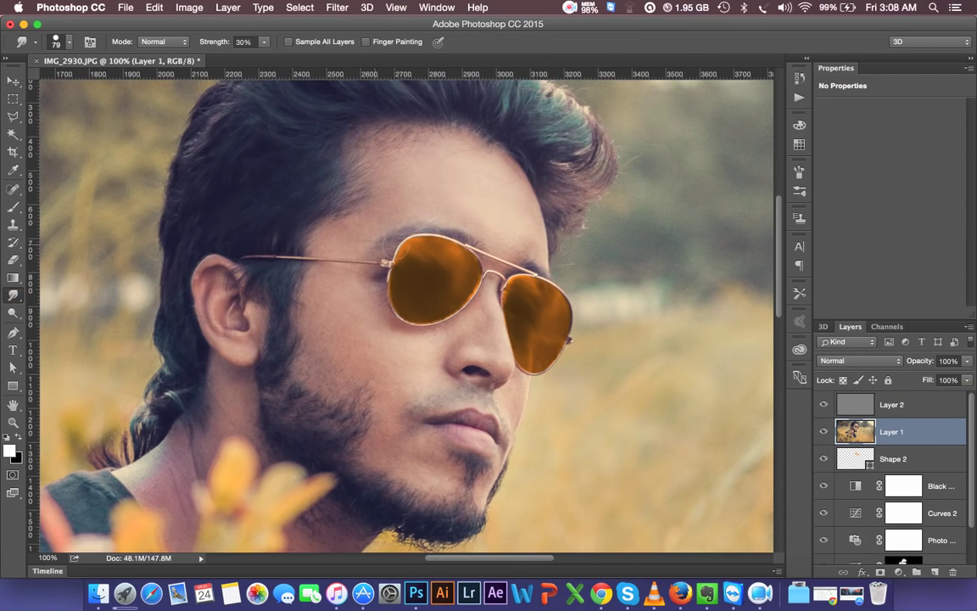
right_click(399, 213)
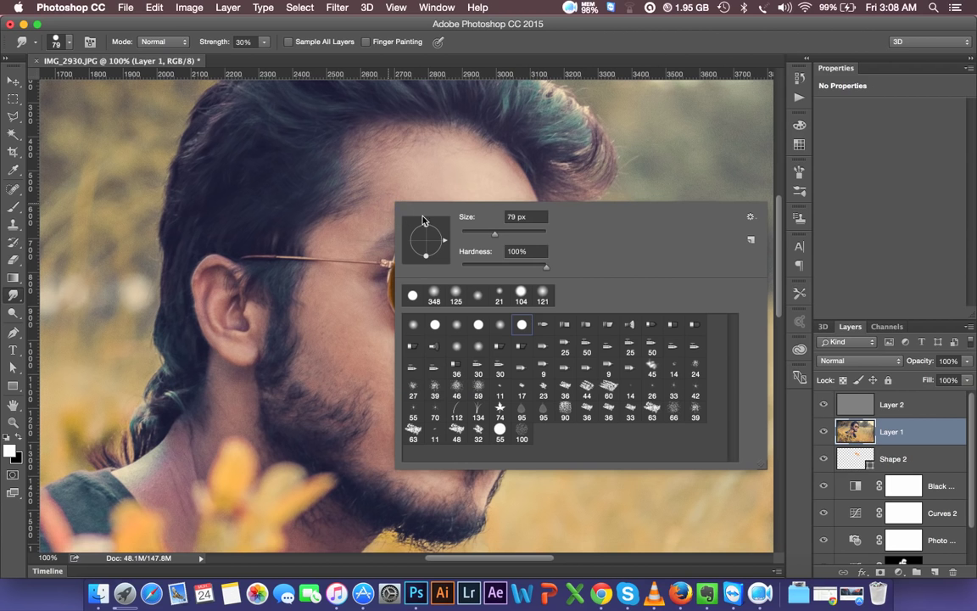
left_click(244, 42)
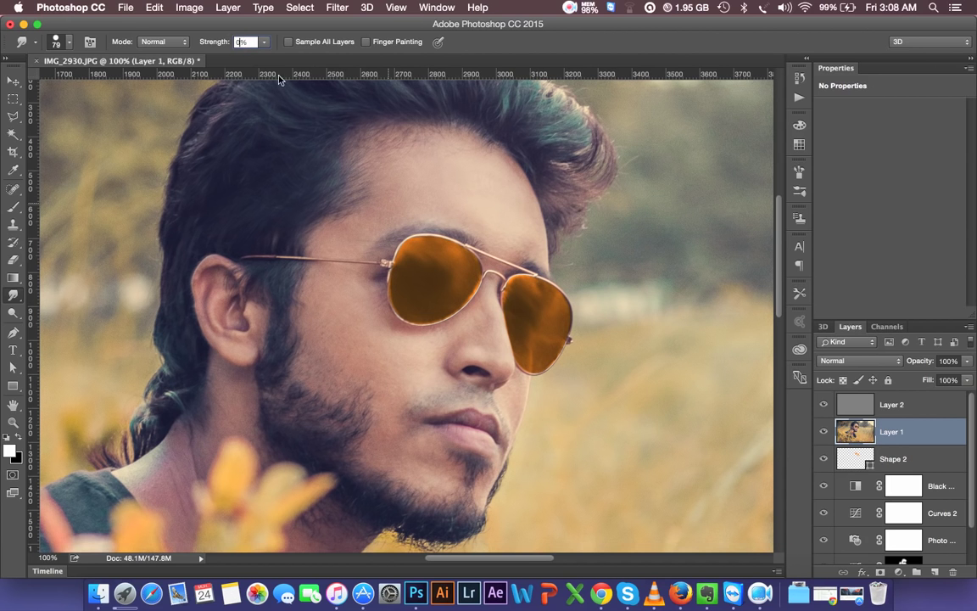
type("9")
key("Return")
mouse_move(409, 174)
left_mouse_down()
mouse_move(521, 197)
mouse_move(434, 201)
mouse_move(402, 179)
mouse_move(425, 200)
mouse_move(396, 190)
mouse_move(512, 247)
left_mouse_up()
left_click_drag(381, 366, 494, 319)
Smudge the hair behind the ear, then scroll down over the face and neck.
scroll(271, 373, "up", 2)
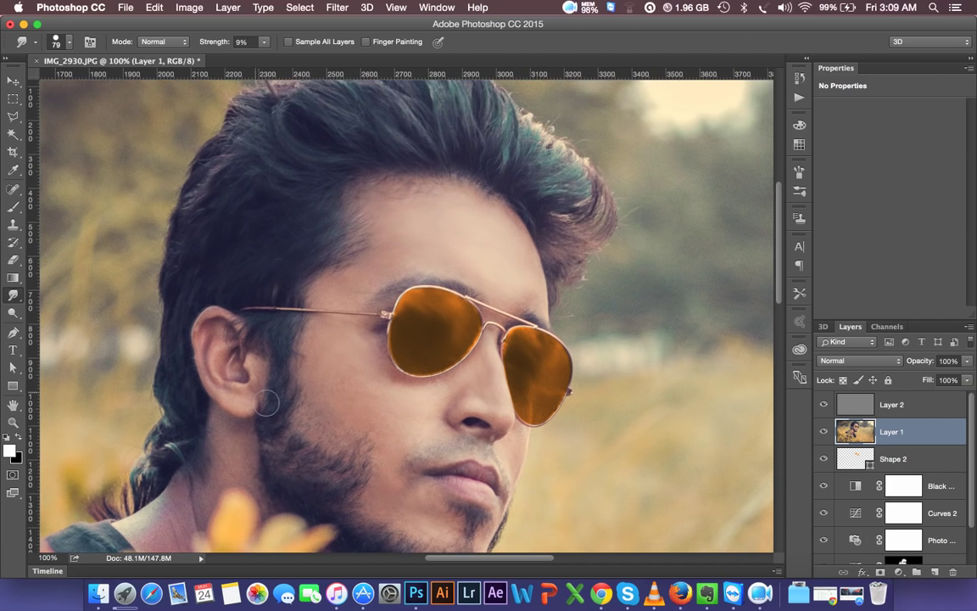
left_click_drag(269, 374, 237, 395)
scroll(229, 306, "down", 2)
scroll(236, 307, "down", 3)
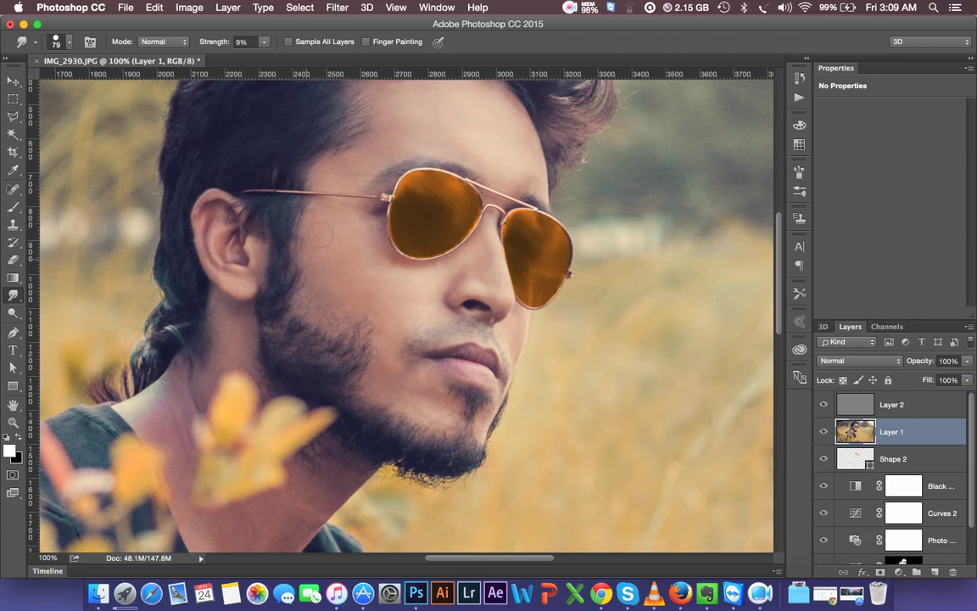
scroll(377, 283, "down", 3)
scroll(424, 305, "down", 2)
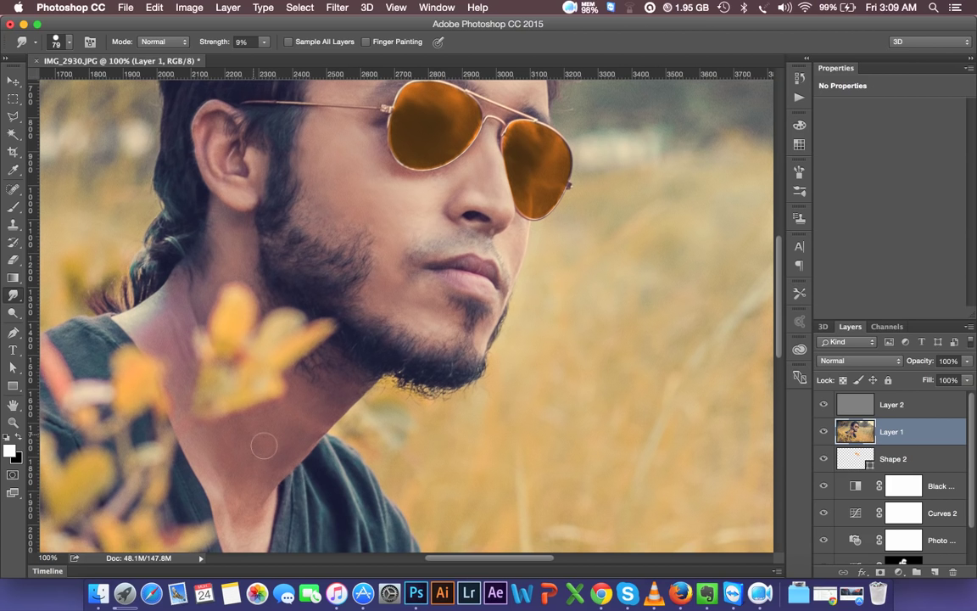
scroll(263, 445, "down", 3)
scroll(262, 437, "down", 1)
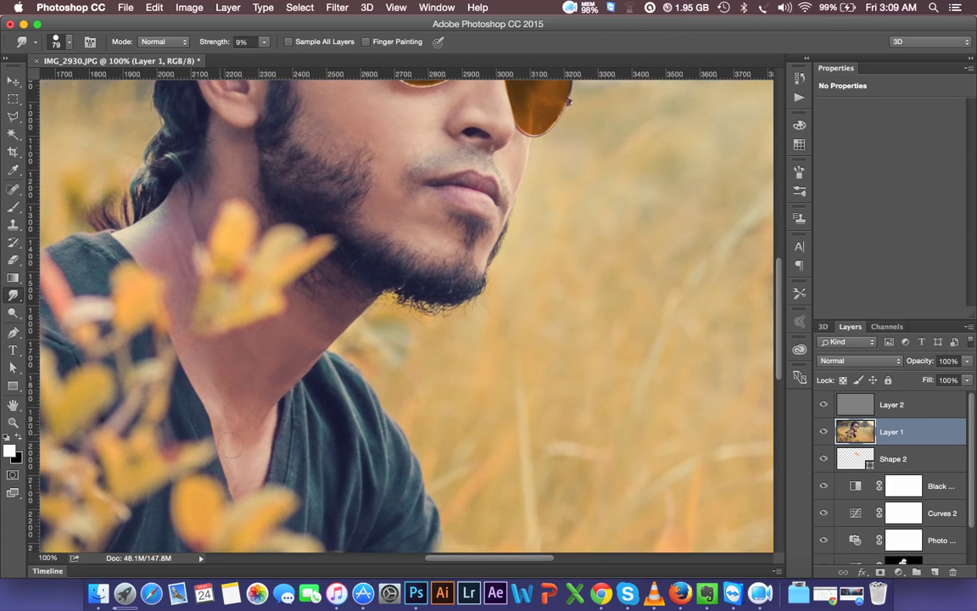
scroll(496, 458, "down", 1)
scroll(496, 458, "down", 8)
scroll(497, 457, "down", 2)
scroll(496, 457, "down", 7)
scroll(496, 457, "down", 6)
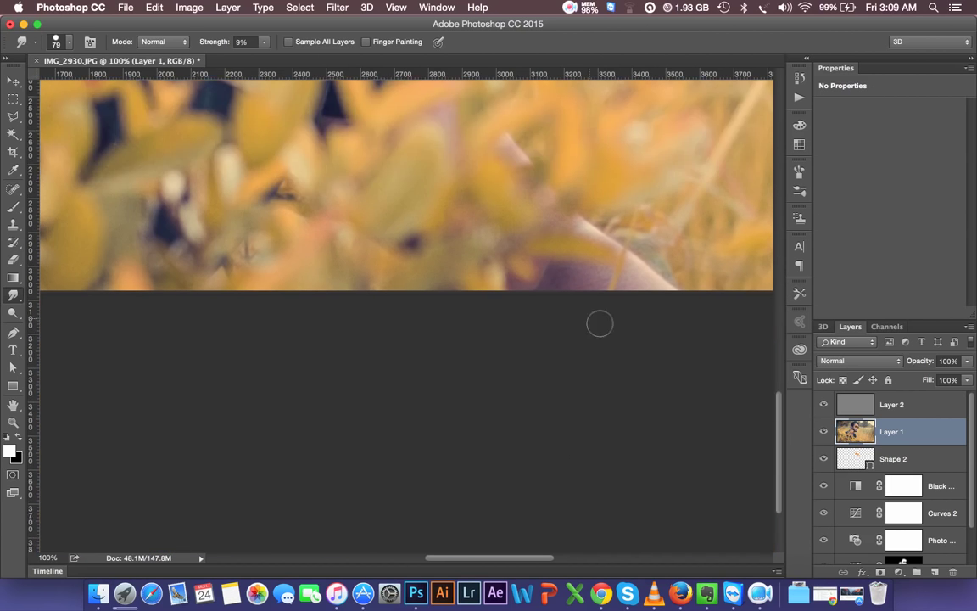
scroll(597, 322, "down", 6)
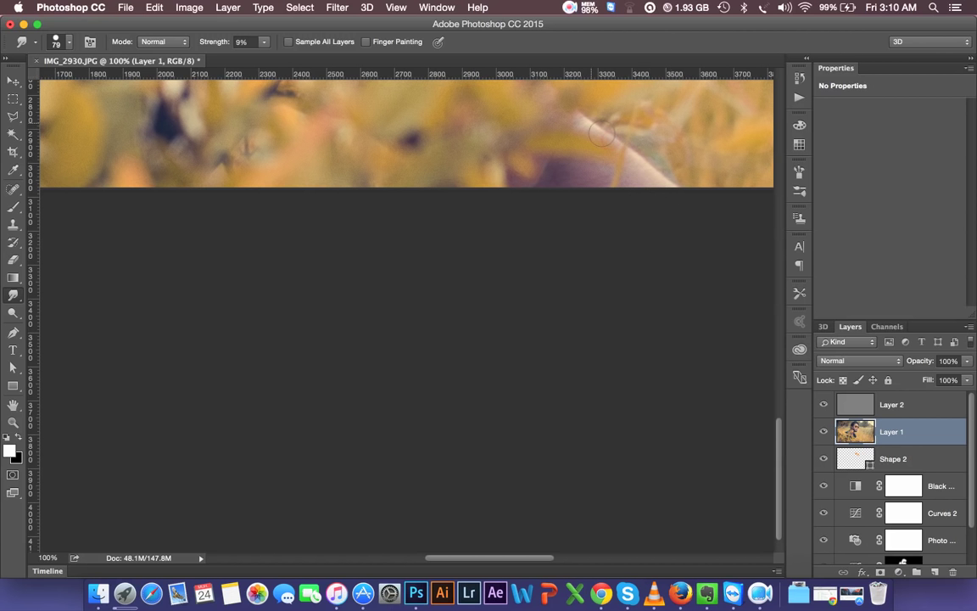
Zoom out to the whole photo, back in to 100%, and bring up the Brush Preset picker.
key("super+minus")
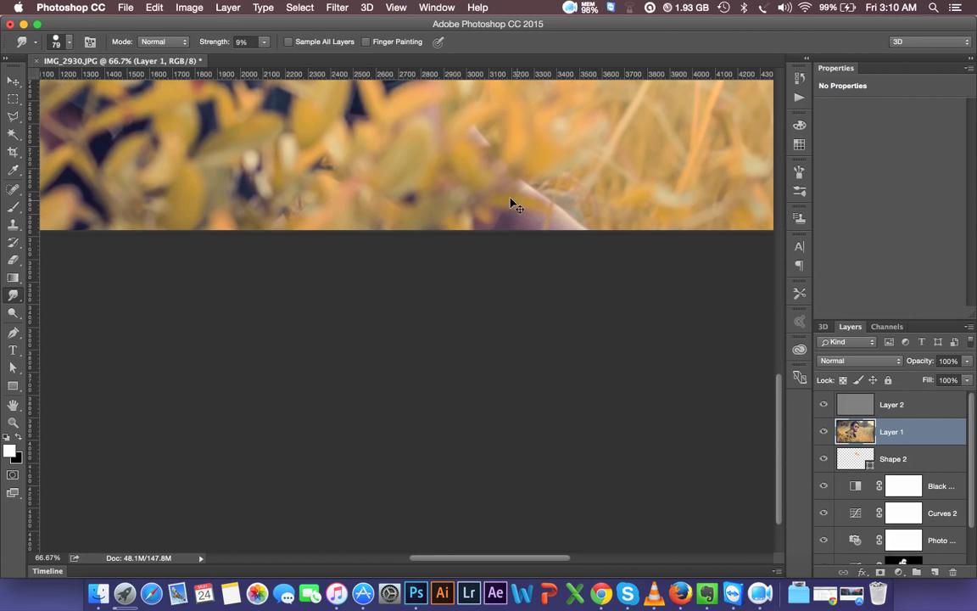
key("super+minus")
key("super+minus")
key("super+minus")
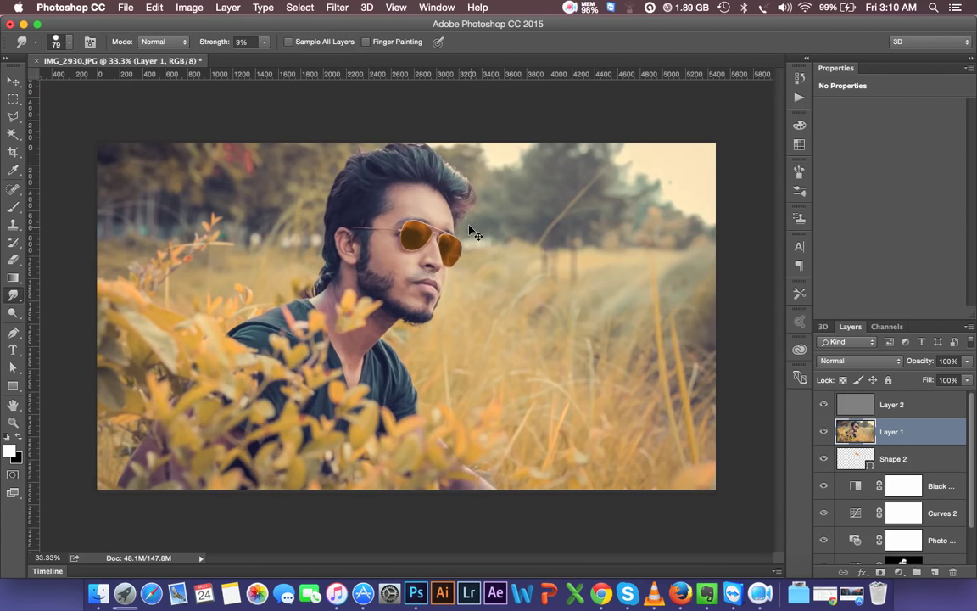
key("super+plus")
key("super+plus")
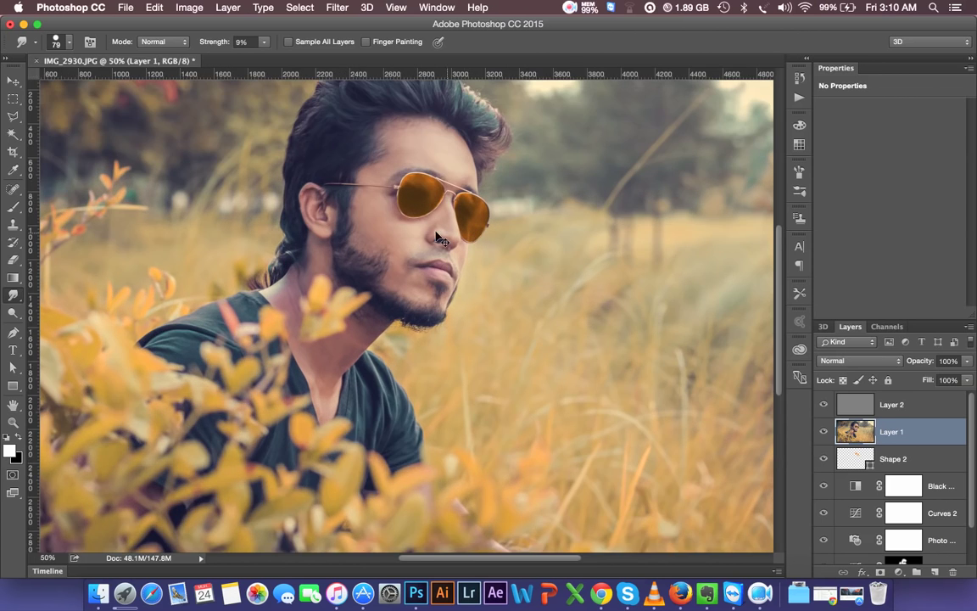
key("super+plus")
key("super+plus")
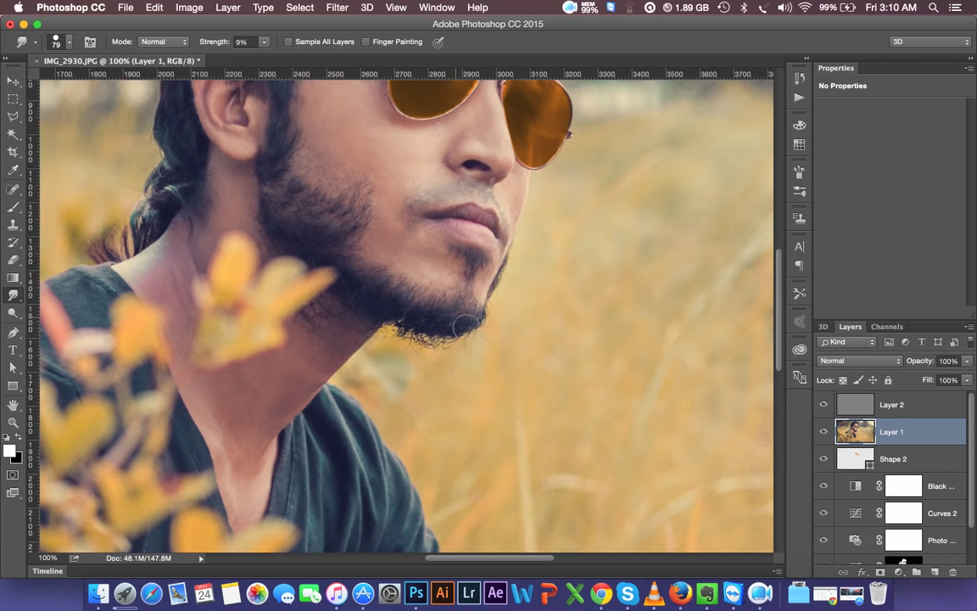
right_click(514, 291)
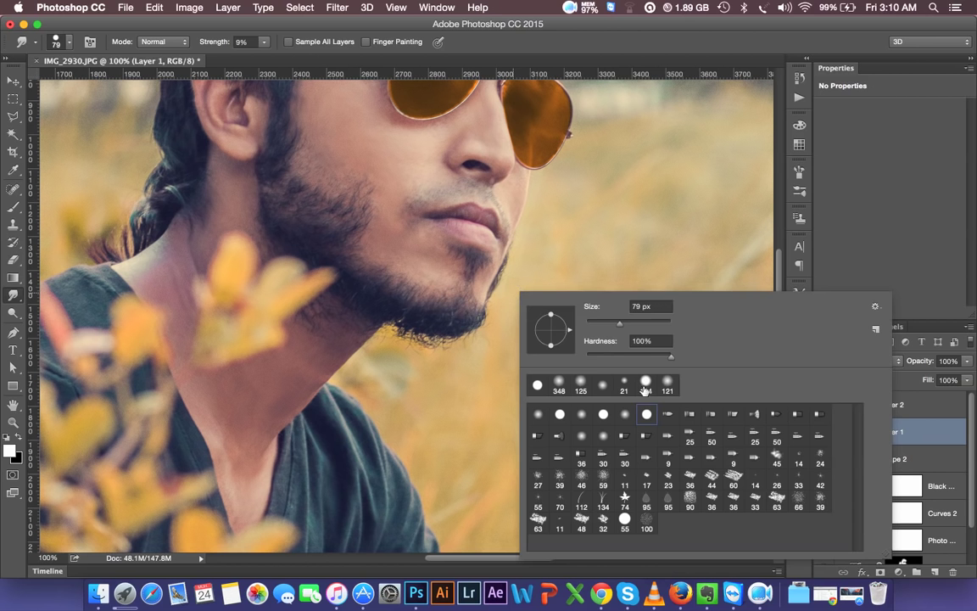
Switch to a 59 px brush and smudge the beard edge along the chin.
left_click(608, 478)
key("Return")
left_click_drag(487, 258, 471, 282)
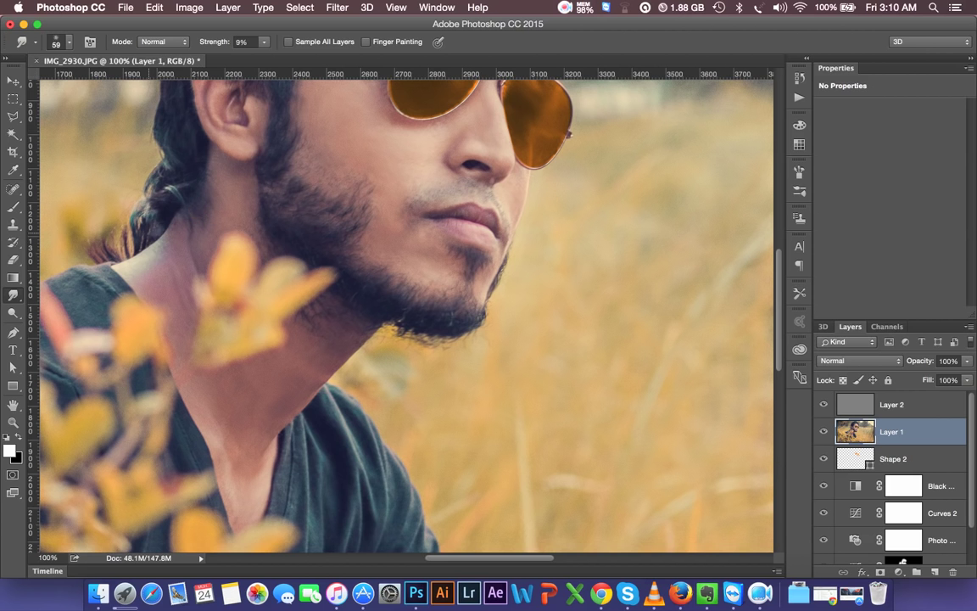
Smudge near the right lens corner, then zoom out to fit the whole photo.
scroll(399, 314, "down", 3)
scroll(399, 314, "up", 2)
scroll(398, 314, "up", 1)
scroll(399, 314, "up", 4)
scroll(309, 484, "up", 2)
scroll(309, 484, "up", 3)
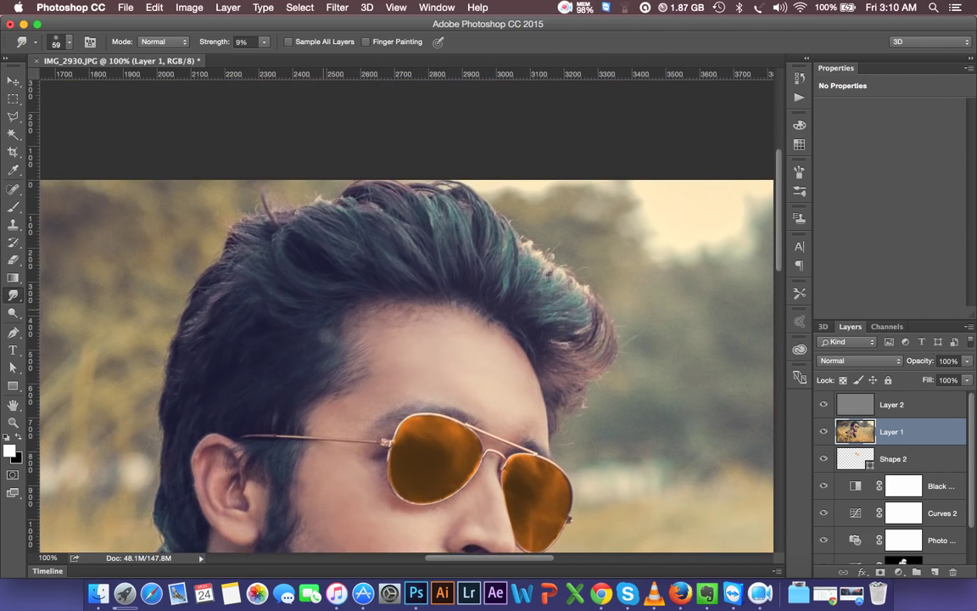
scroll(309, 483, "up", 1)
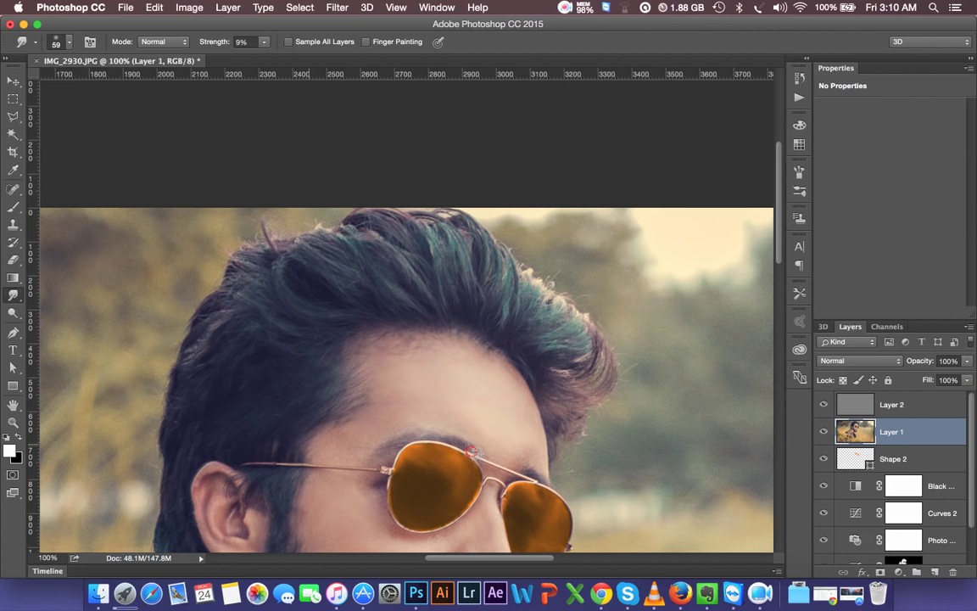
left_click_drag(530, 470, 554, 481)
key("super+minus")
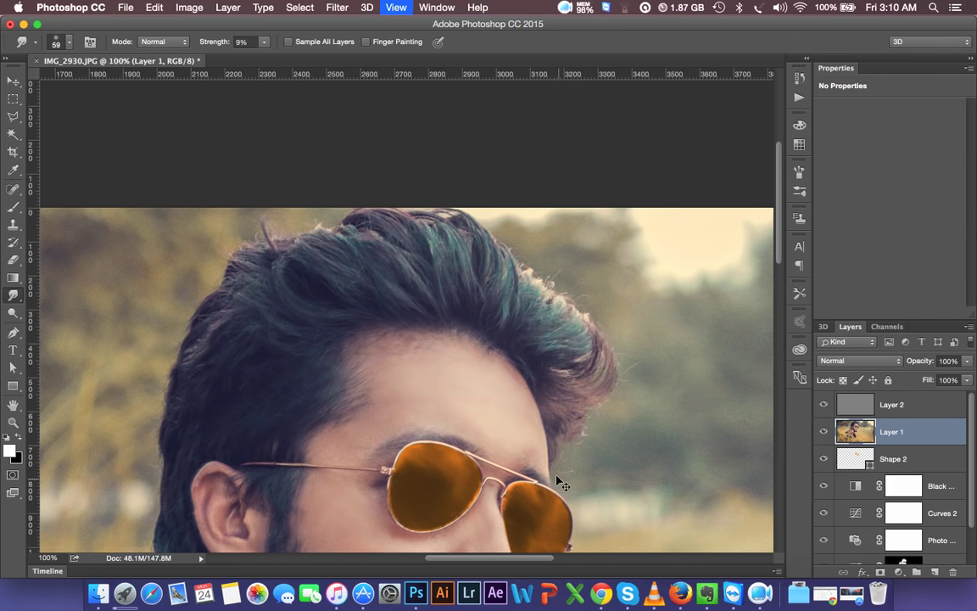
key("super+minus")
key("super+minus")
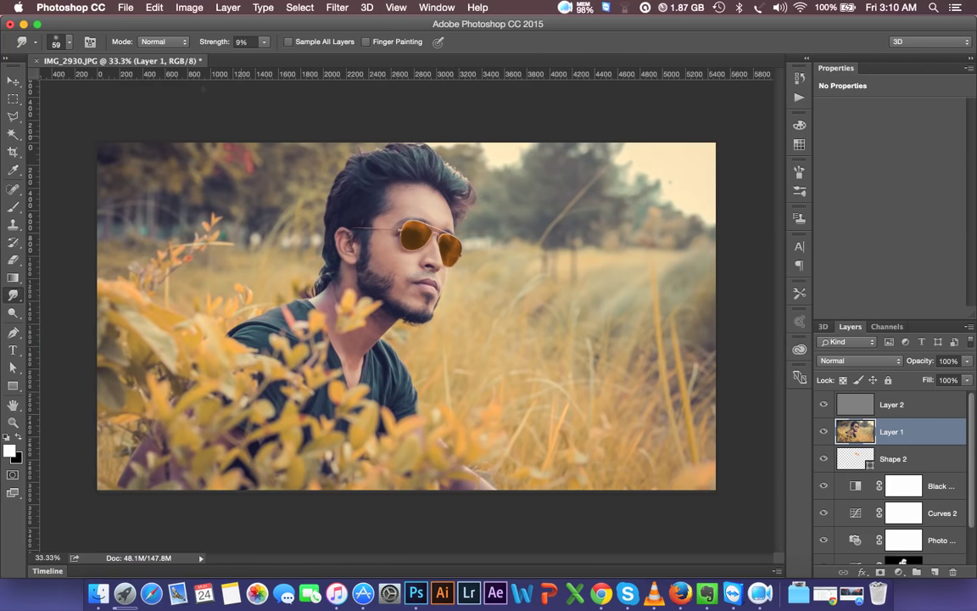
Select the Move tool and make Layer 2 the active layer.
left_click(15, 79)
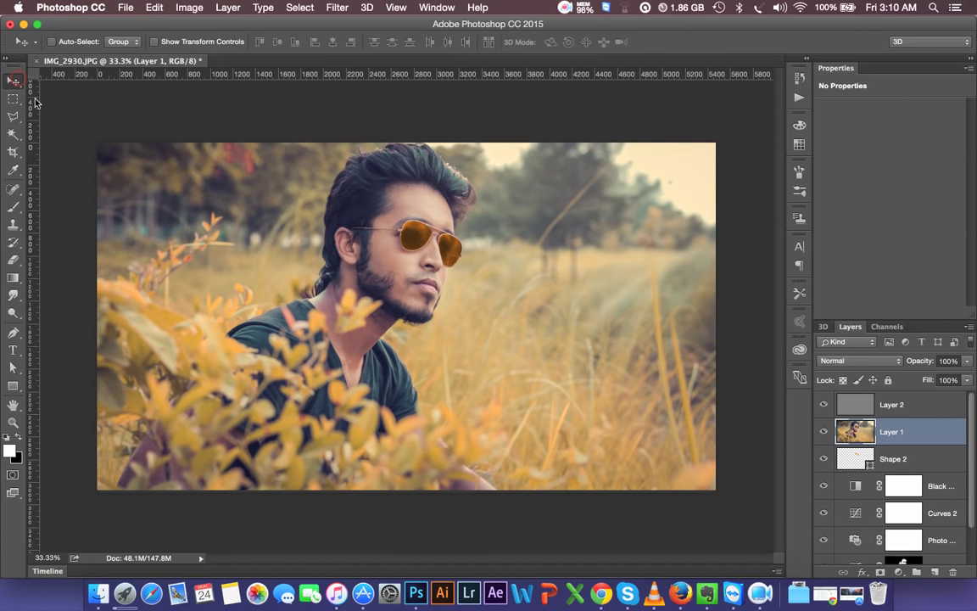
left_click(914, 399)
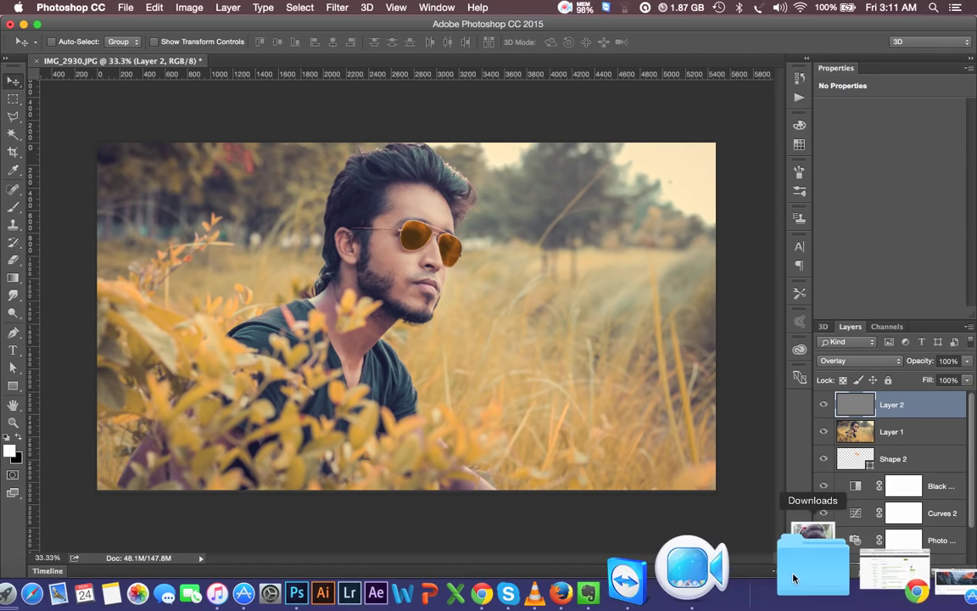
Open a Finder window and browse the MAC drive, then the WINDOWS drive.
left_click(98, 586)
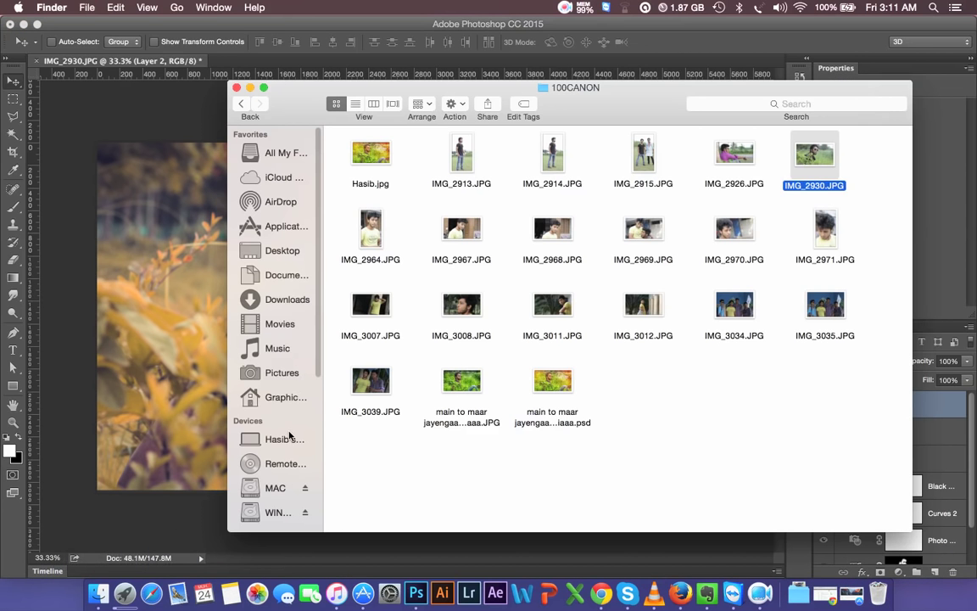
left_click(280, 487)
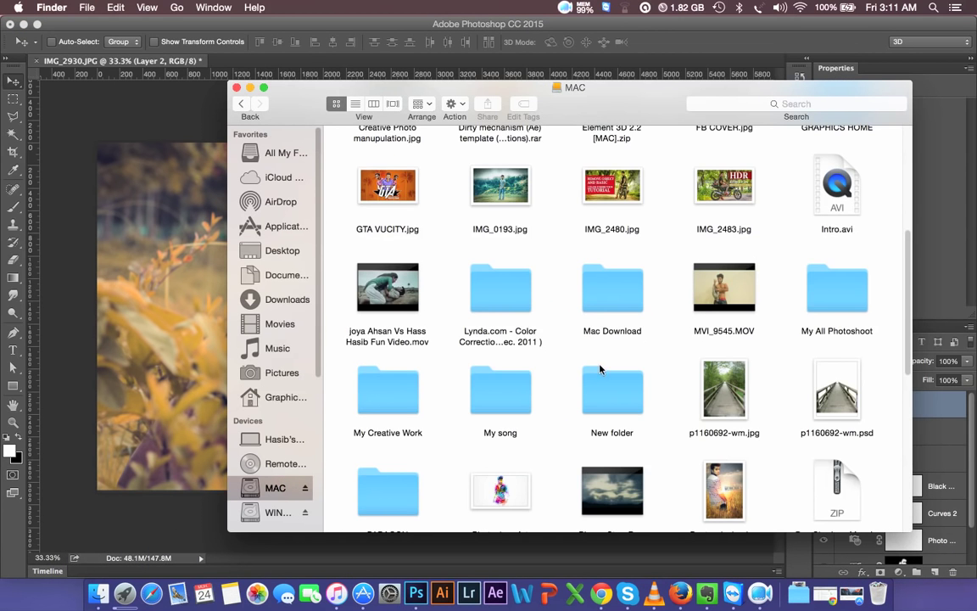
scroll(399, 466, "down", 3)
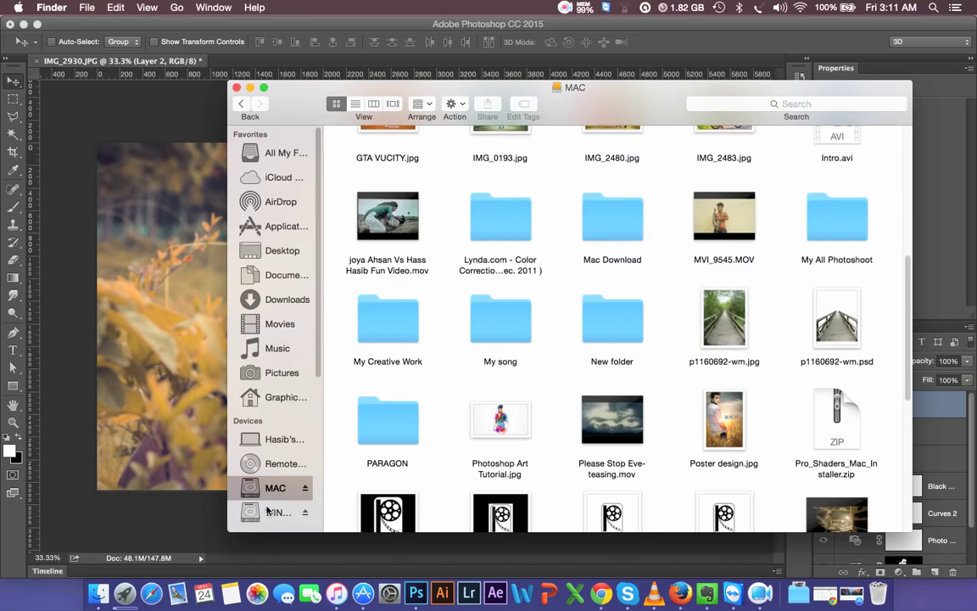
left_click(273, 511)
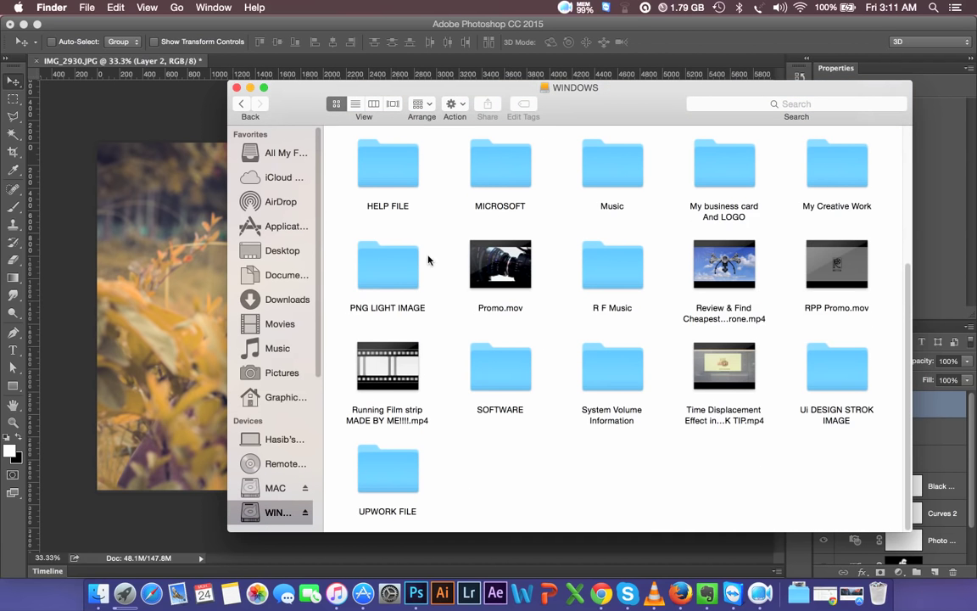
Open the PNG LIGHT IMAGE folder, then return to the WINDOWS drive.
left_click(414, 281)
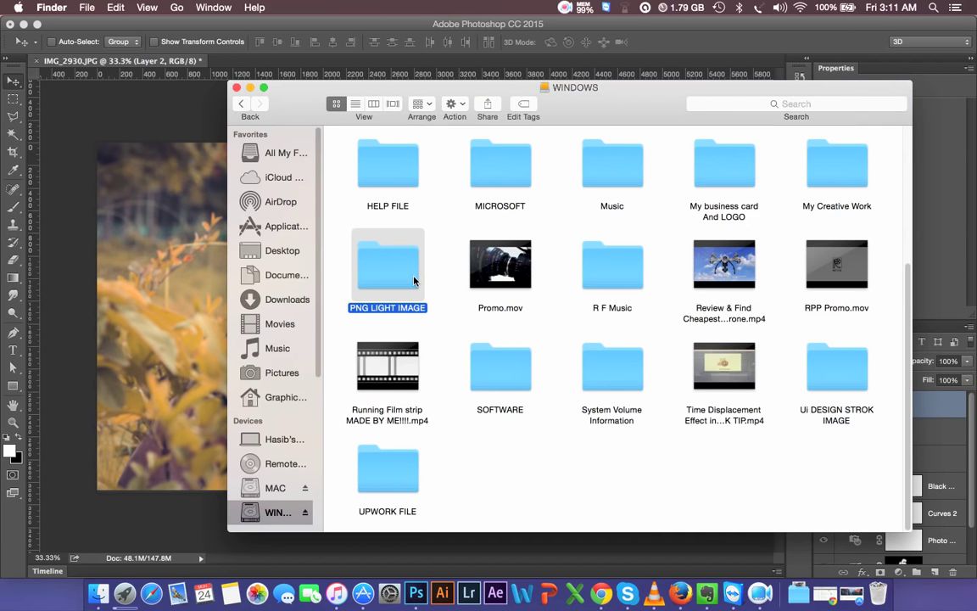
left_click(392, 278)
double_click(391, 278)
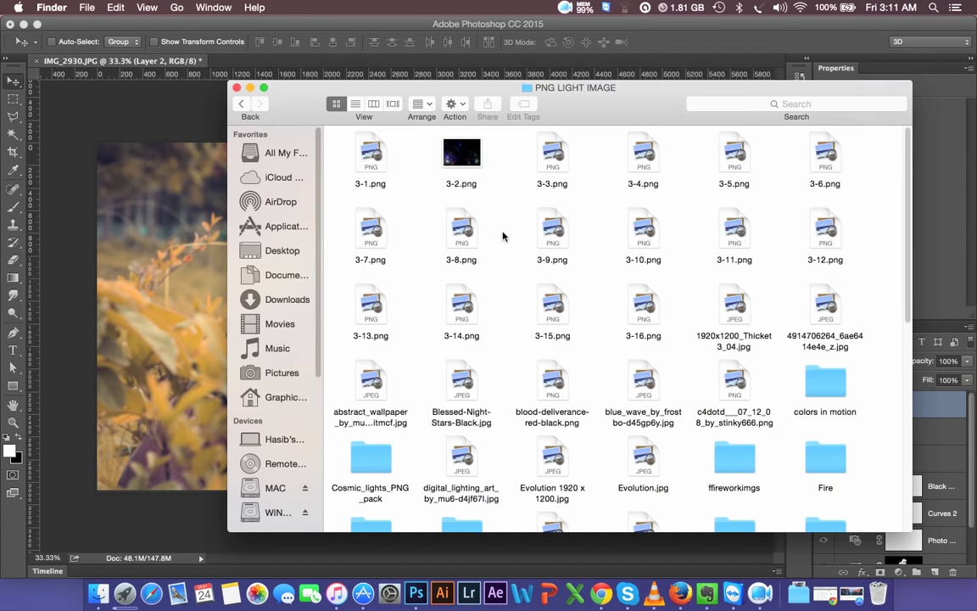
key("d")
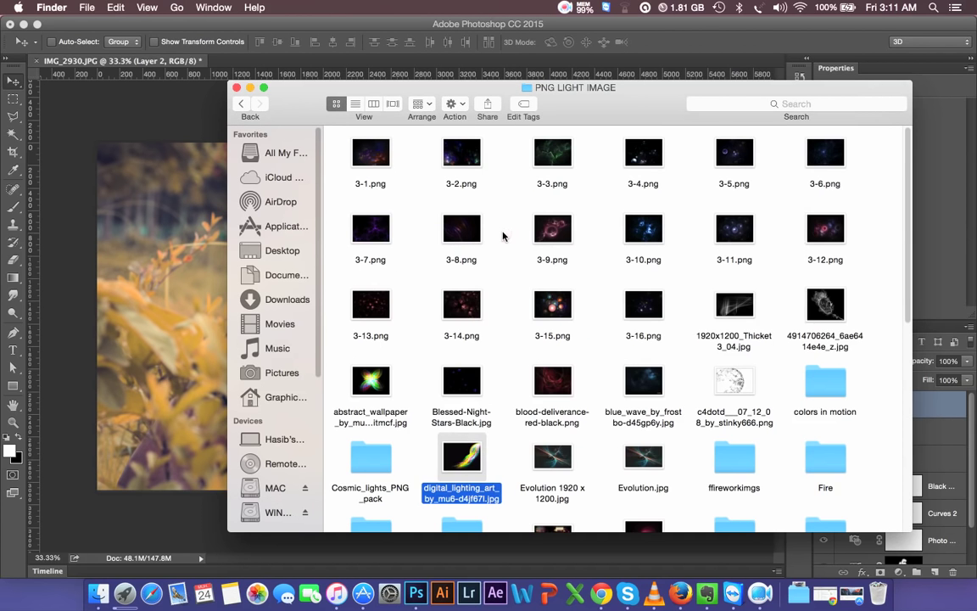
left_click(516, 257)
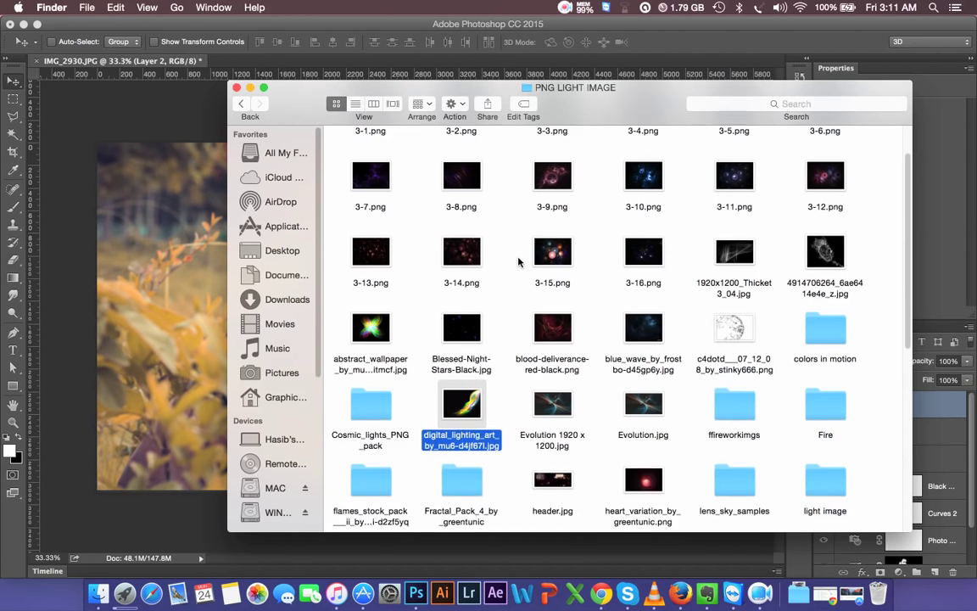
scroll(518, 261, "down", 10)
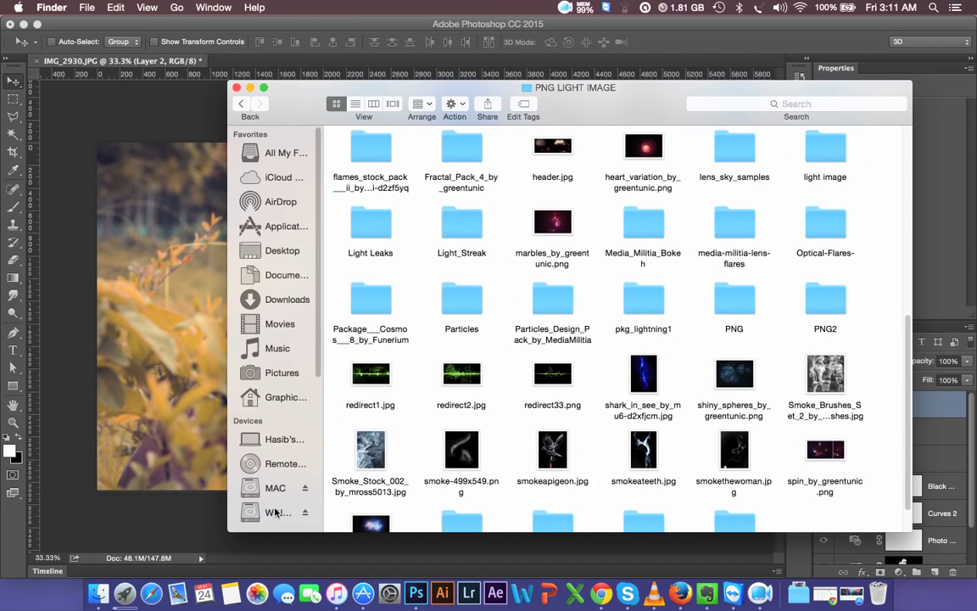
left_click(277, 512)
Scroll through the MAC drive's contents, then show the WINDOWS drive.
left_click(274, 488)
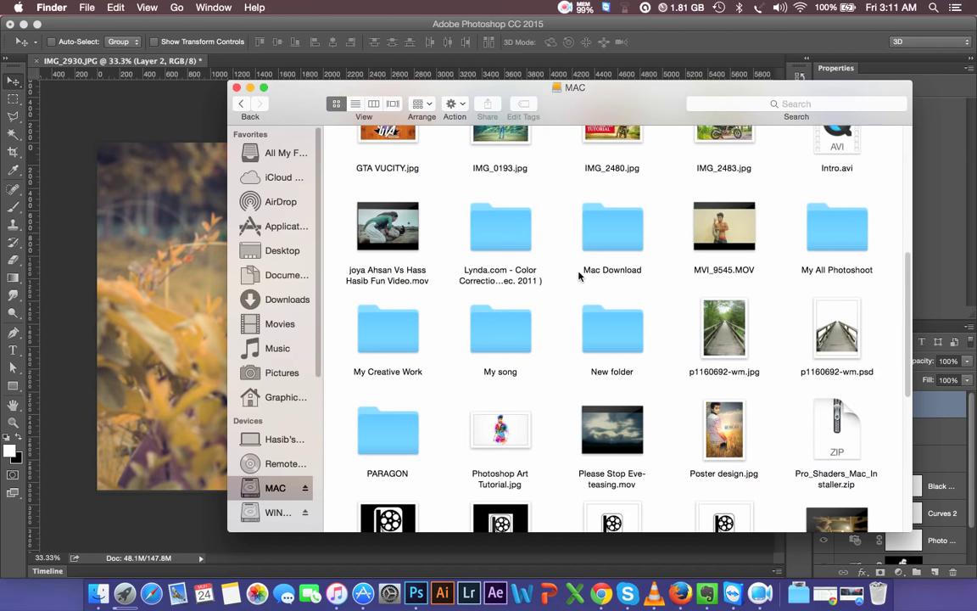
scroll(580, 276, "down", 3)
scroll(580, 276, "down", 4)
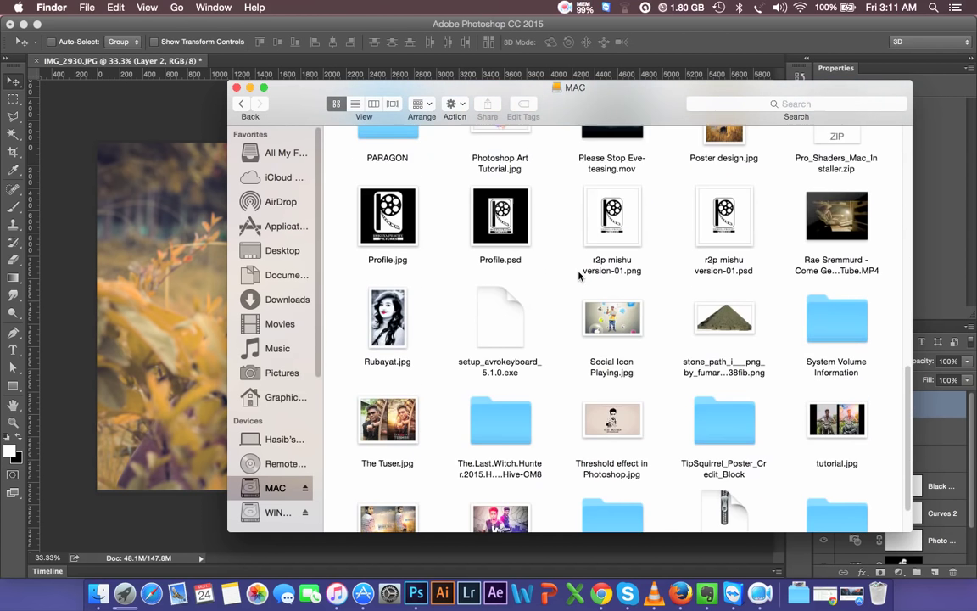
scroll(580, 275, "down", 2)
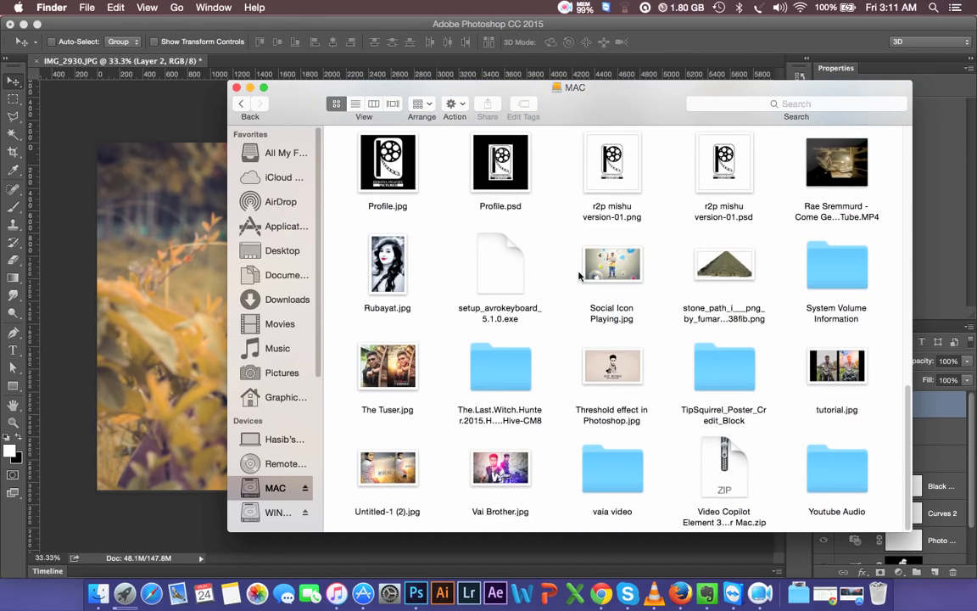
scroll(579, 276, "up", 3)
scroll(579, 276, "up", 2)
scroll(576, 281, "up", 4)
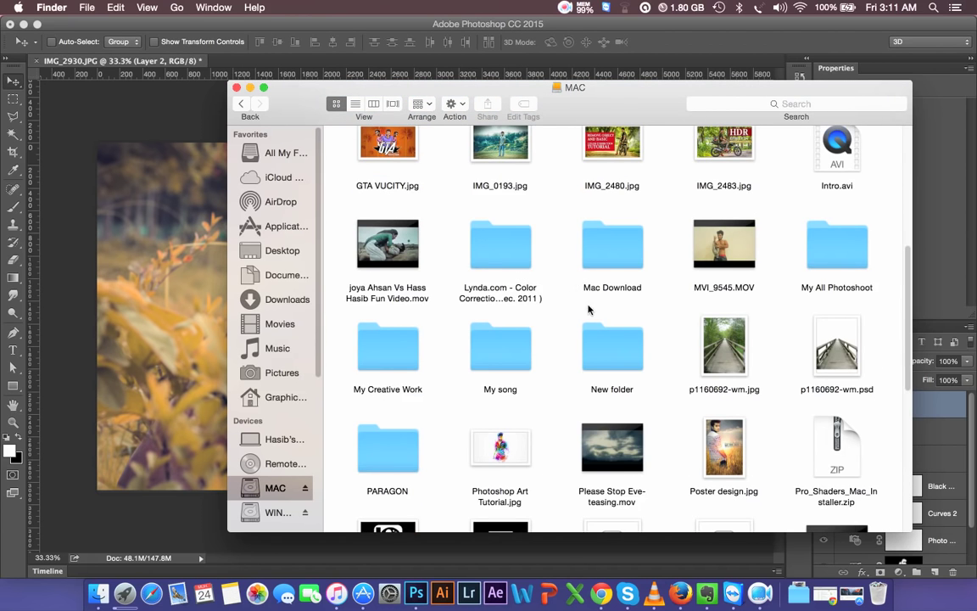
scroll(888, 300, "up", 2)
scroll(888, 300, "up", 5)
scroll(471, 313, "up", 1)
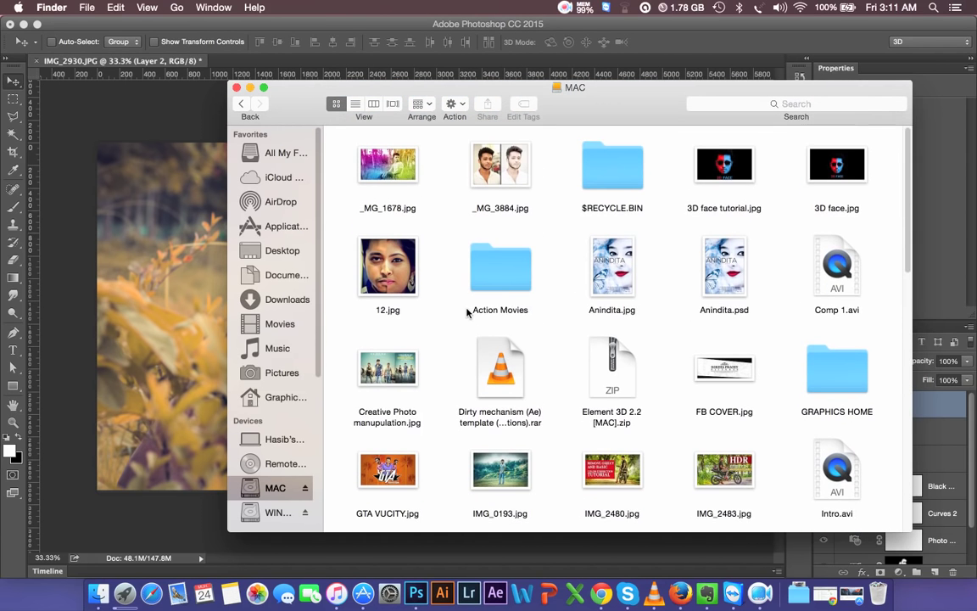
scroll(683, 290, "down", 2)
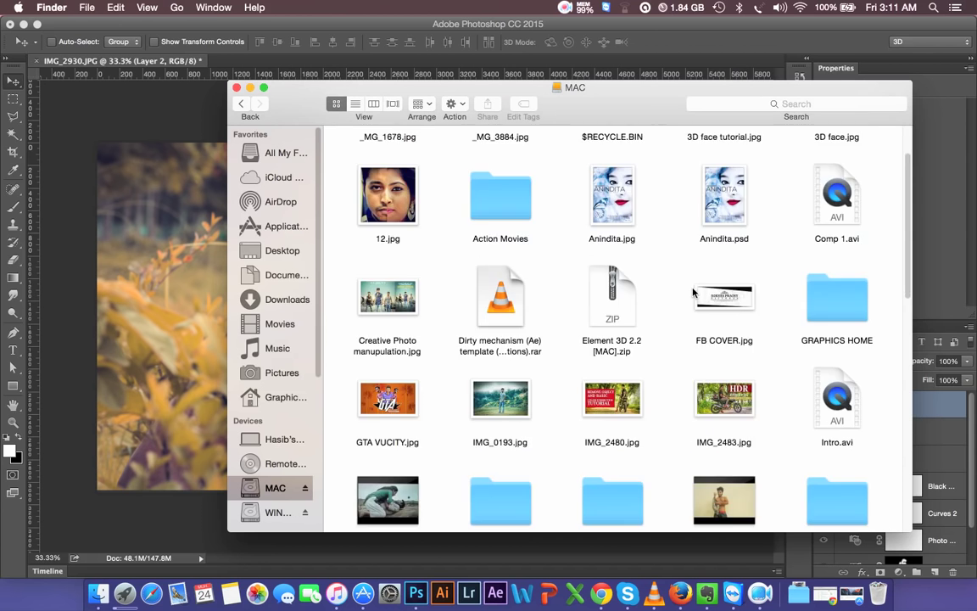
scroll(687, 291, "down", 4)
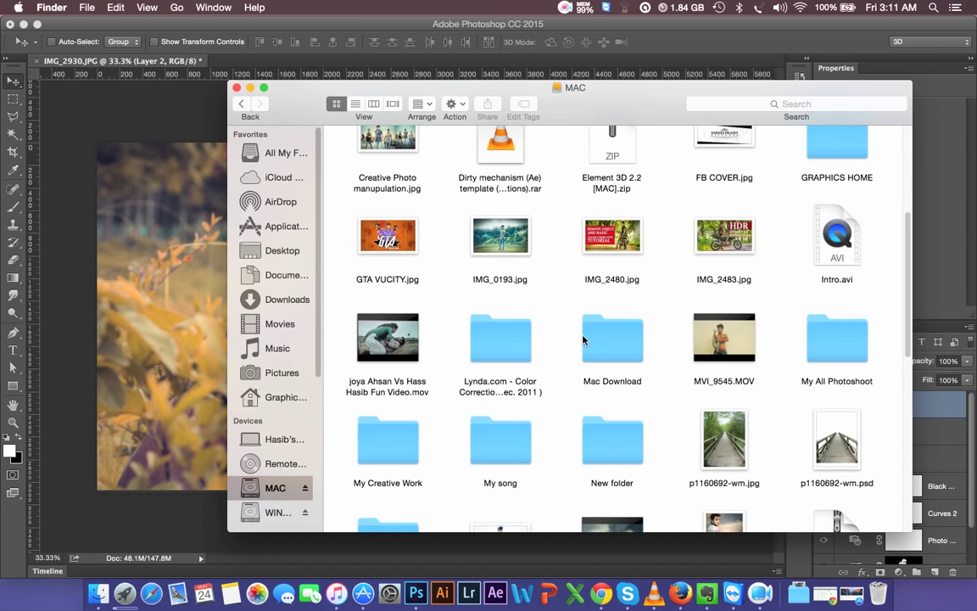
scroll(589, 338, "down", 1)
scroll(590, 338, "down", 1)
scroll(590, 337, "down", 1)
scroll(591, 338, "down", 1)
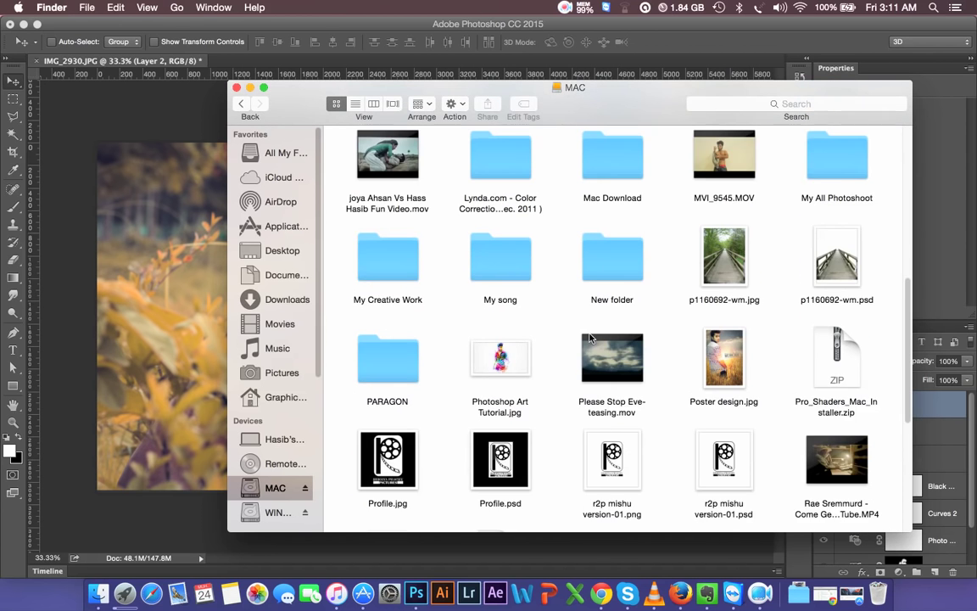
scroll(591, 338, "down", 1)
scroll(399, 360, "down", 5)
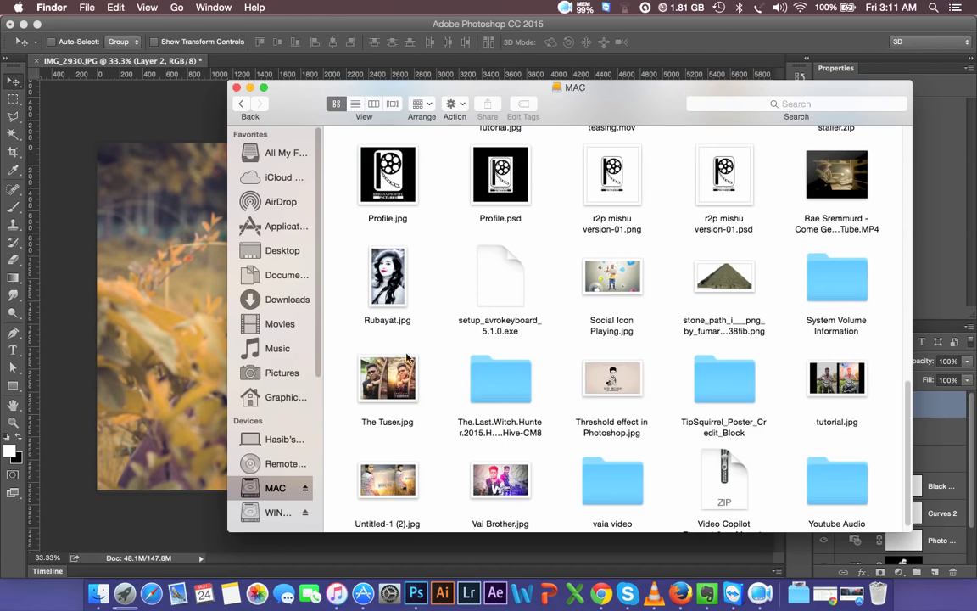
scroll(411, 350, "down", 1)
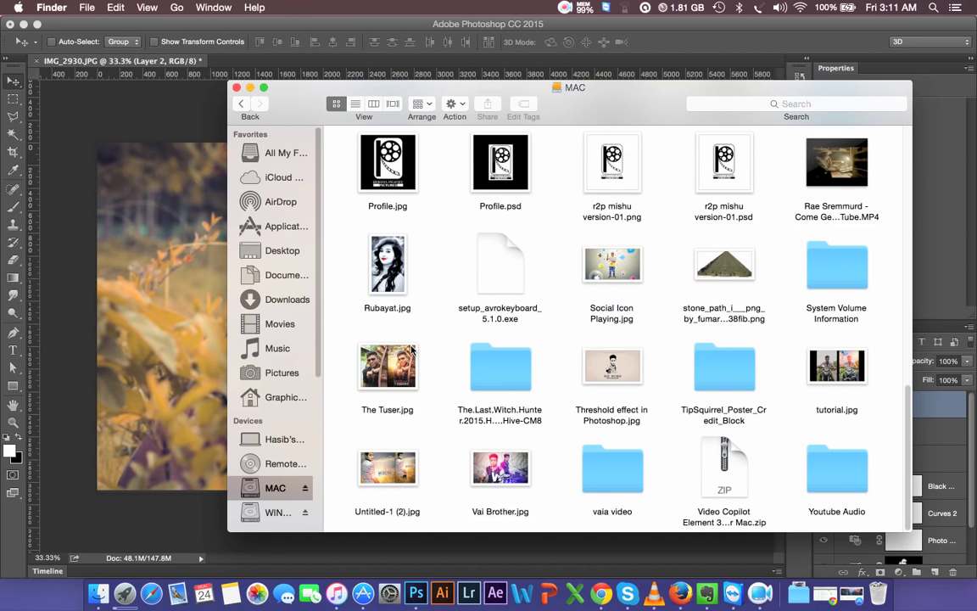
left_click(287, 513)
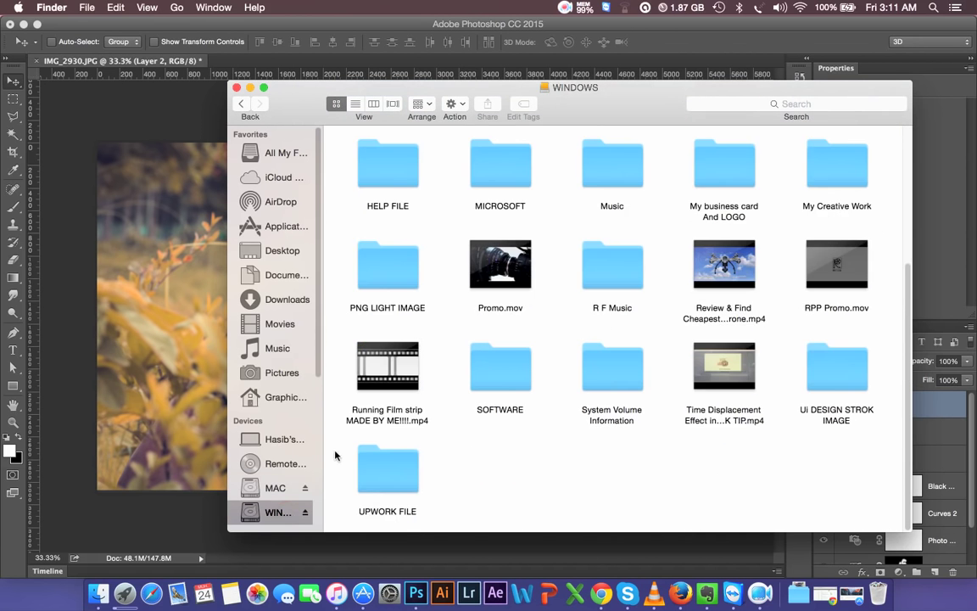
Open HELP FILE, locate Diwali2010-RSI_19_1.JPG, and drag it onto the portrait.
double_click(392, 185)
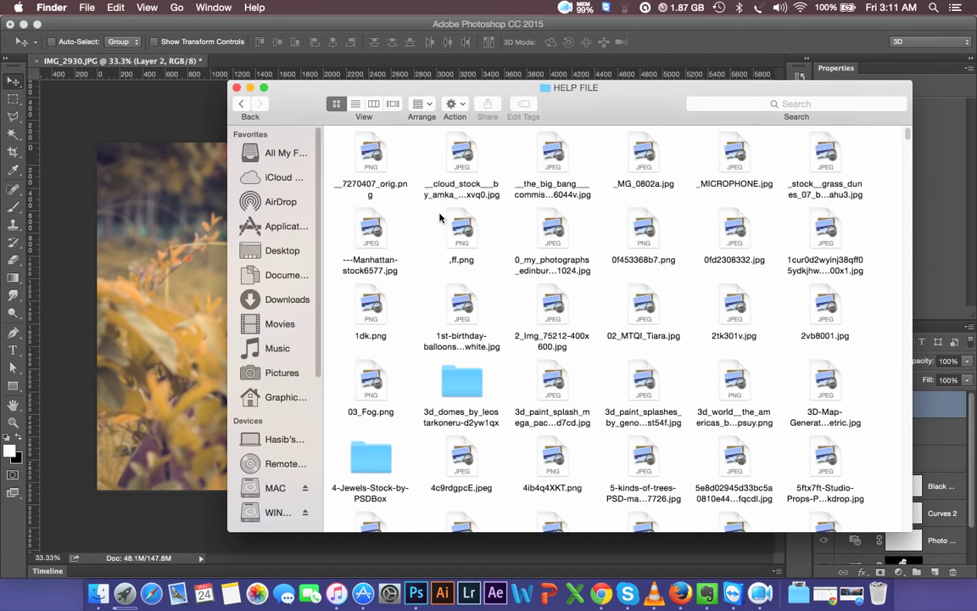
type("dead")
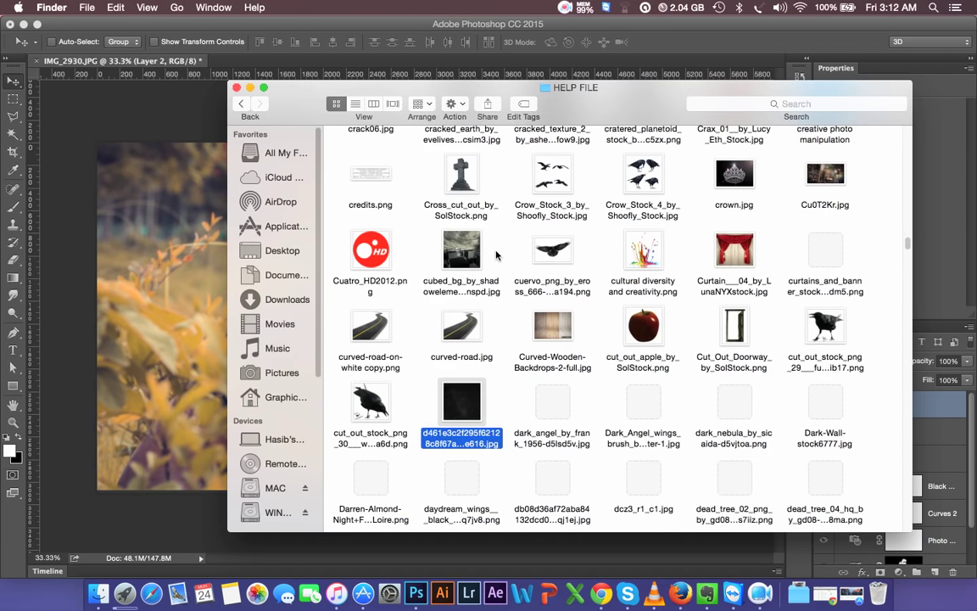
left_click(562, 284)
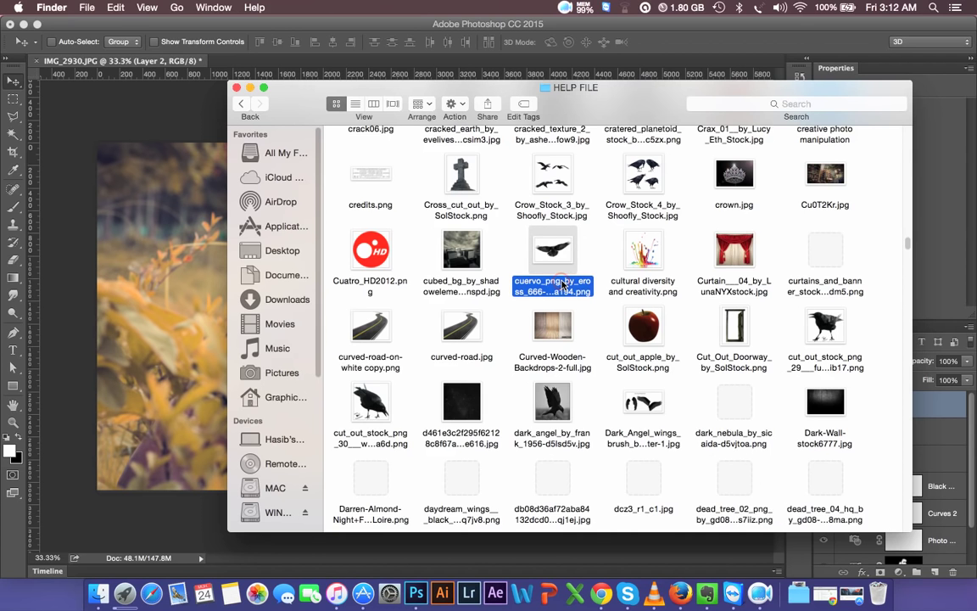
scroll(561, 284, "down", 5)
scroll(562, 284, "down", 2)
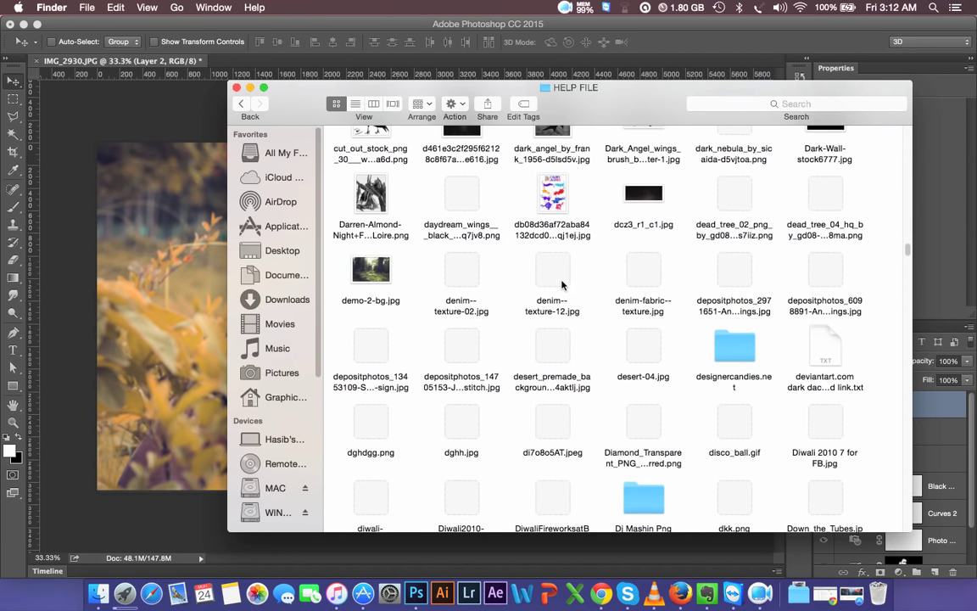
type("de")
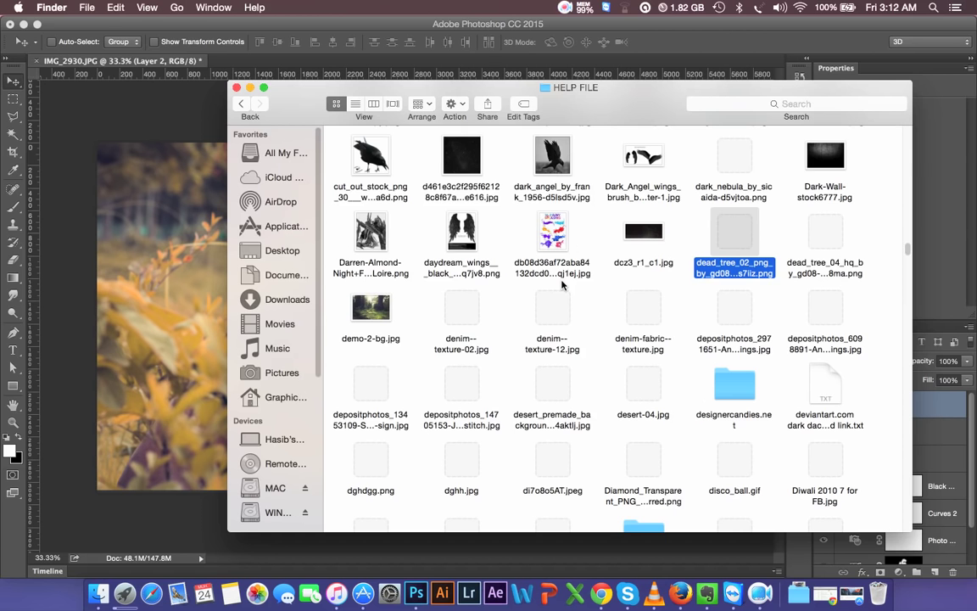
type("de")
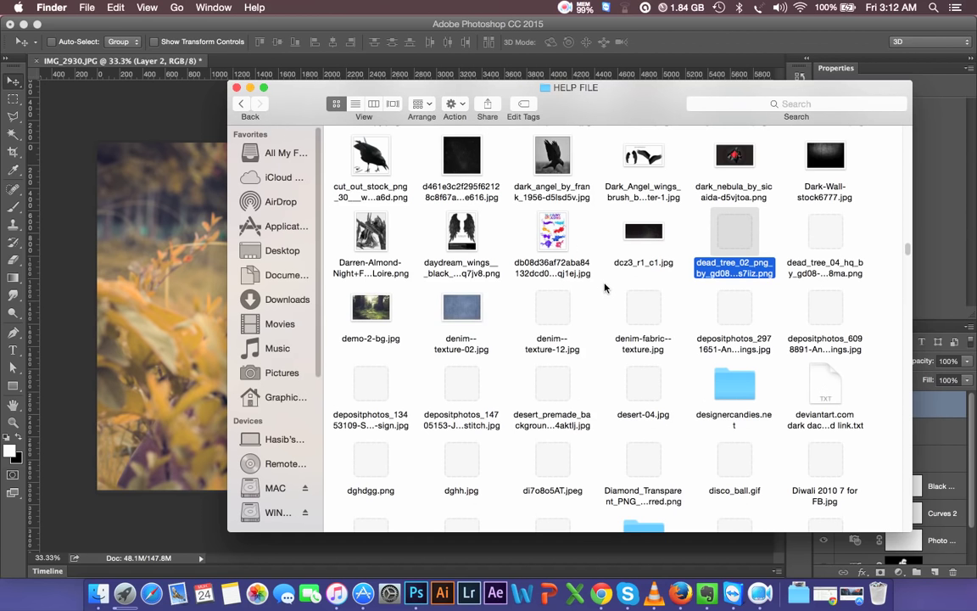
scroll(604, 289, "down", 2)
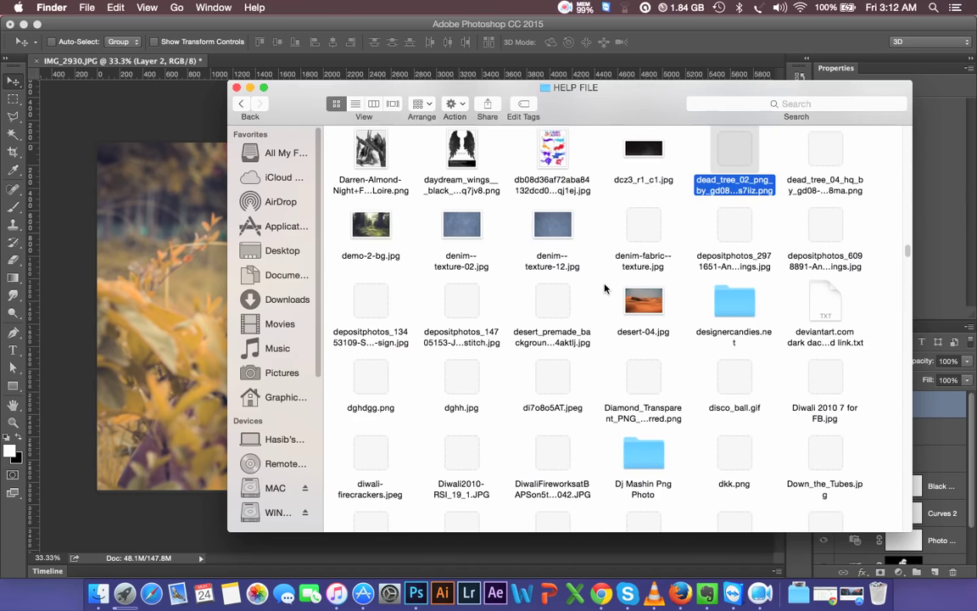
scroll(605, 288, "down", 2)
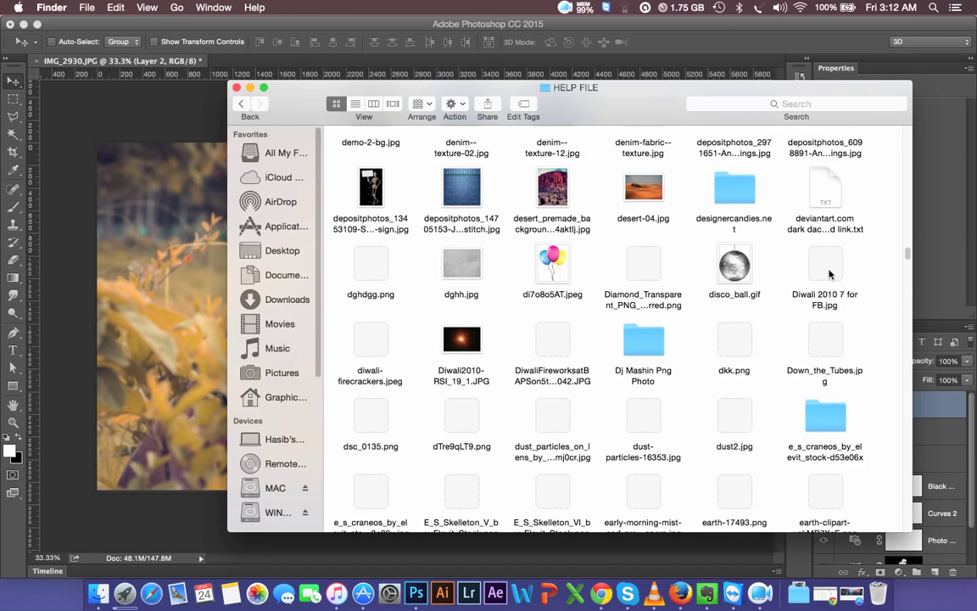
left_click_drag(462, 339, 176, 308)
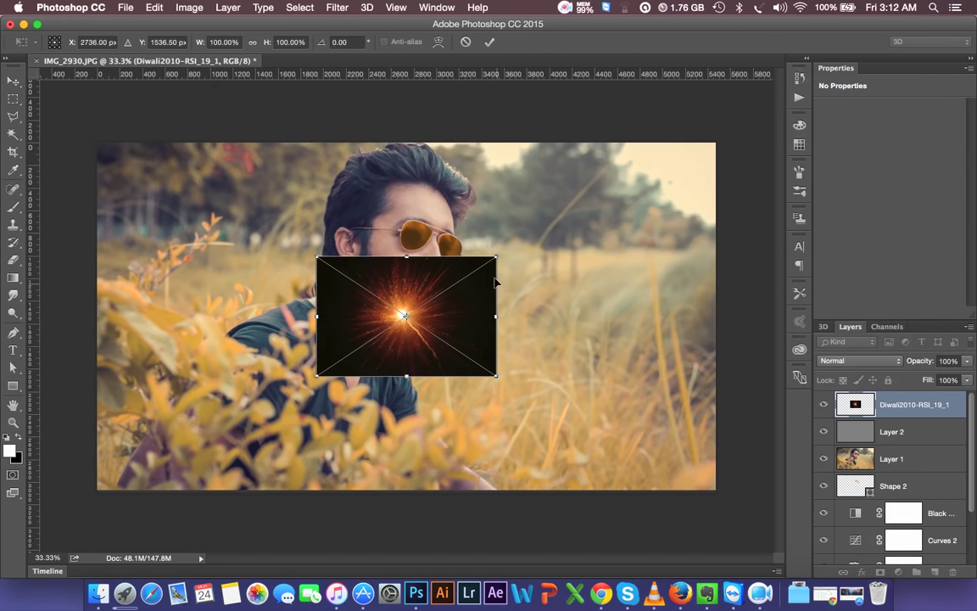
Blend the flare layer in Screen and scale it to about 566% at the top right.
left_click(882, 361)
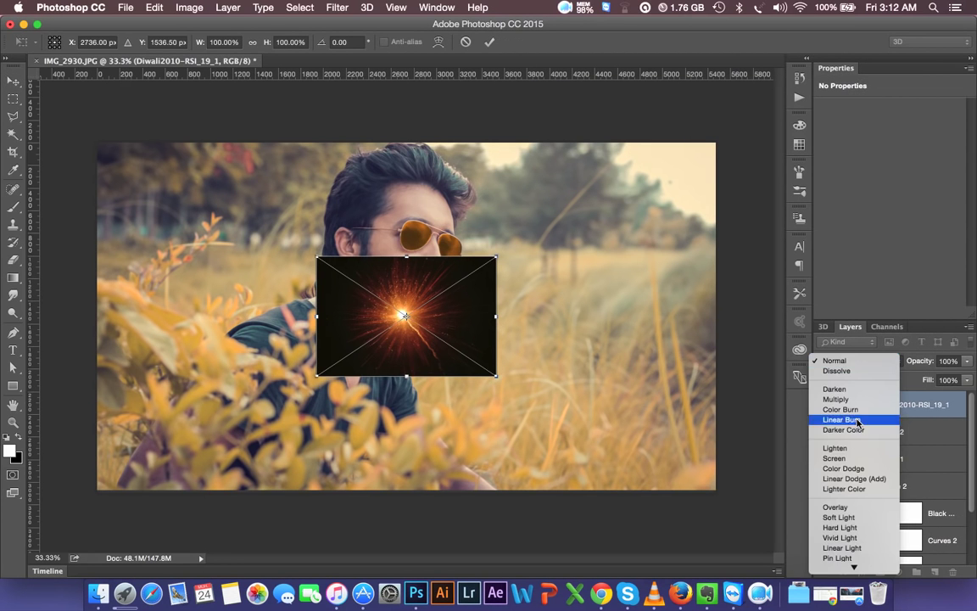
left_click(835, 458)
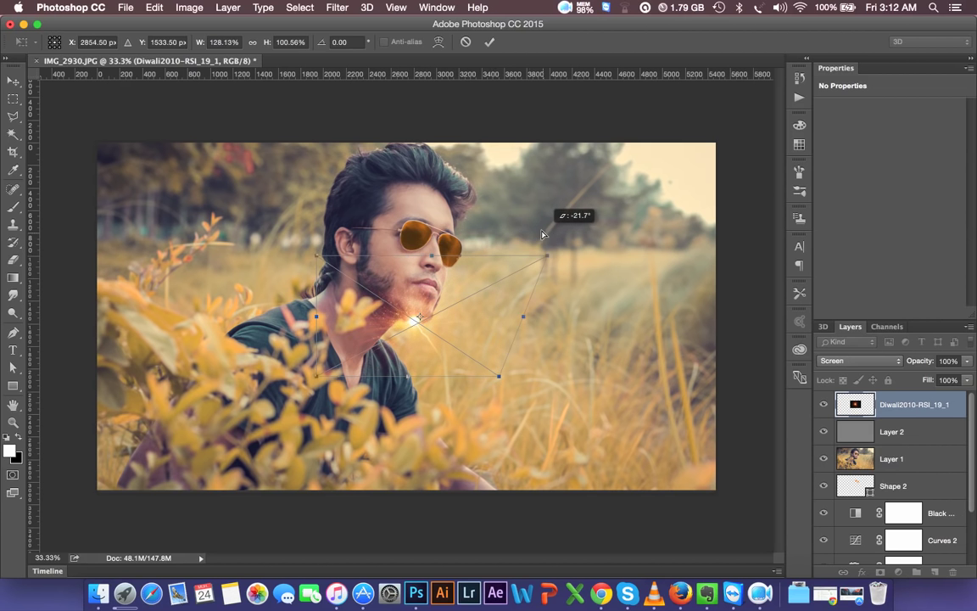
key("super+z")
left_click_drag(497, 256, 857, 21)
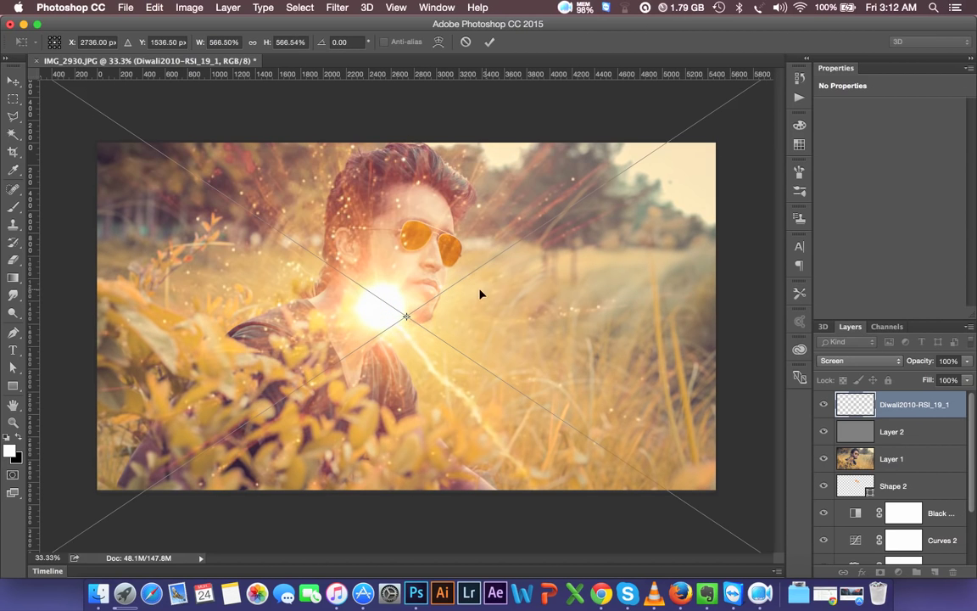
mouse_move(492, 285)
left_mouse_down()
mouse_move(747, 146)
mouse_move(786, 170)
mouse_move(770, 171)
left_mouse_up()
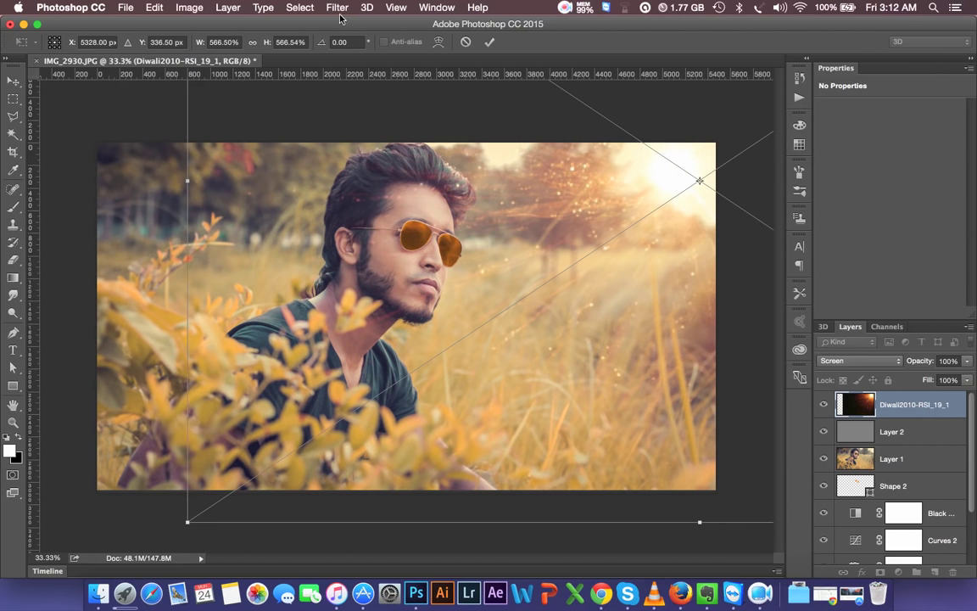
left_click(489, 42)
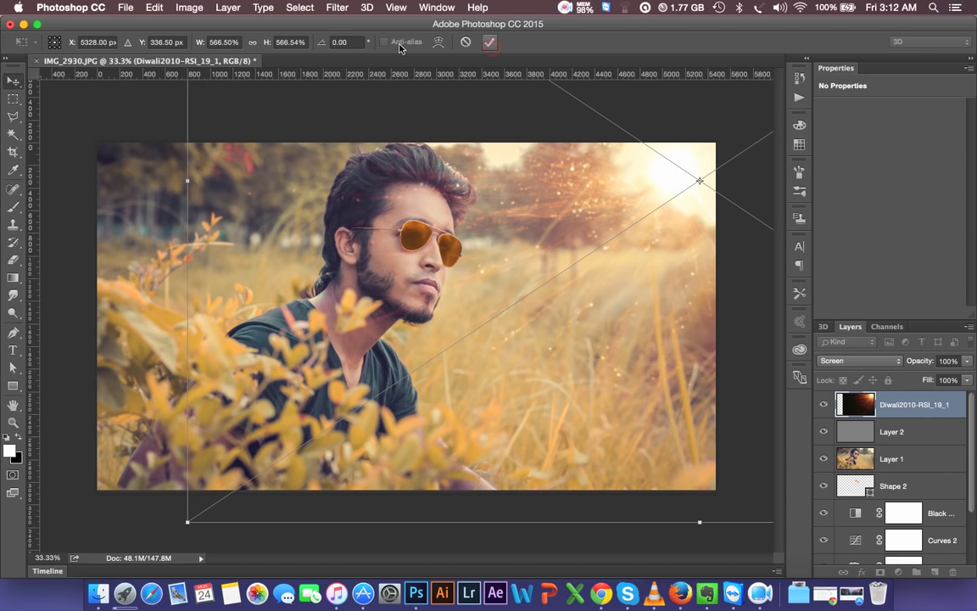
Apply a Gaussian Blur with a 94.2-pixel radius to the flare layer.
left_click(344, 7)
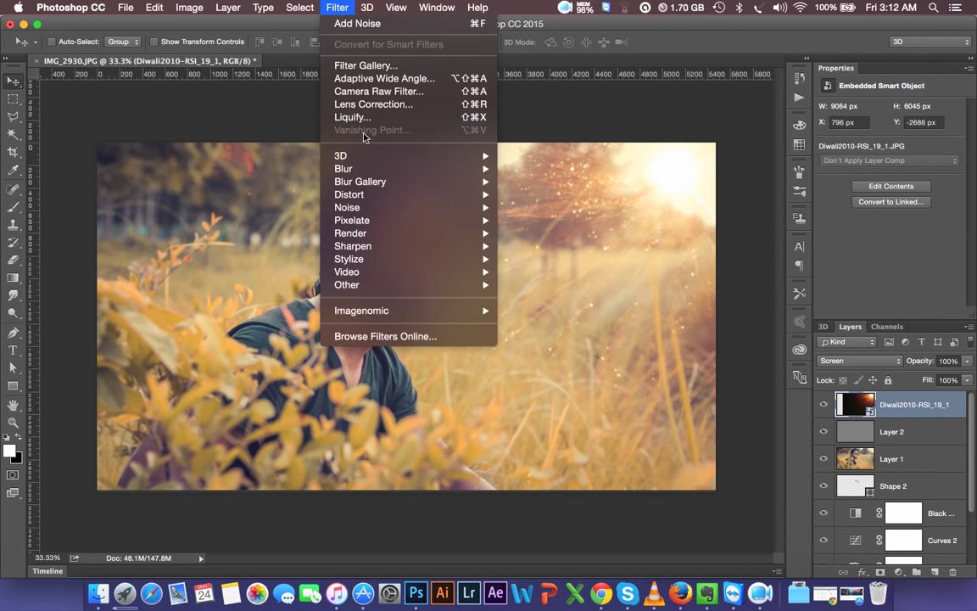
left_click(371, 168)
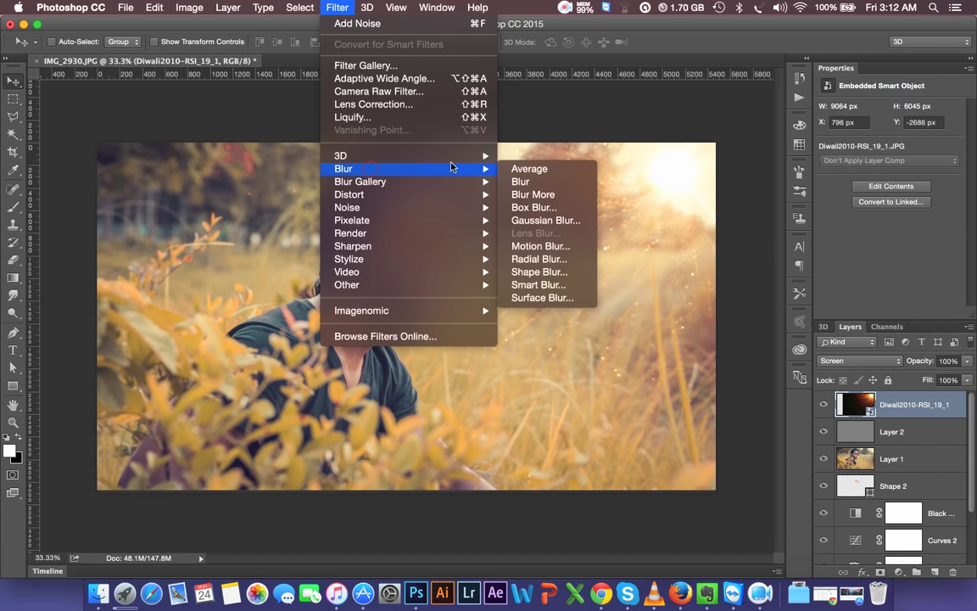
left_click(536, 221)
mouse_move(598, 167)
left_mouse_down()
mouse_move(811, 180)
mouse_move(880, 145)
left_mouse_up()
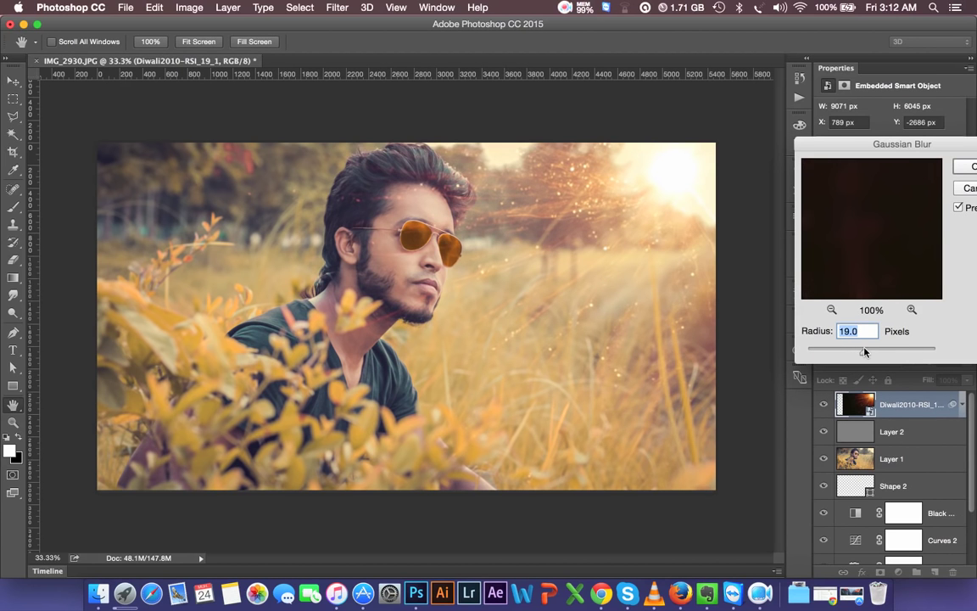
left_click_drag(865, 352, 883, 353)
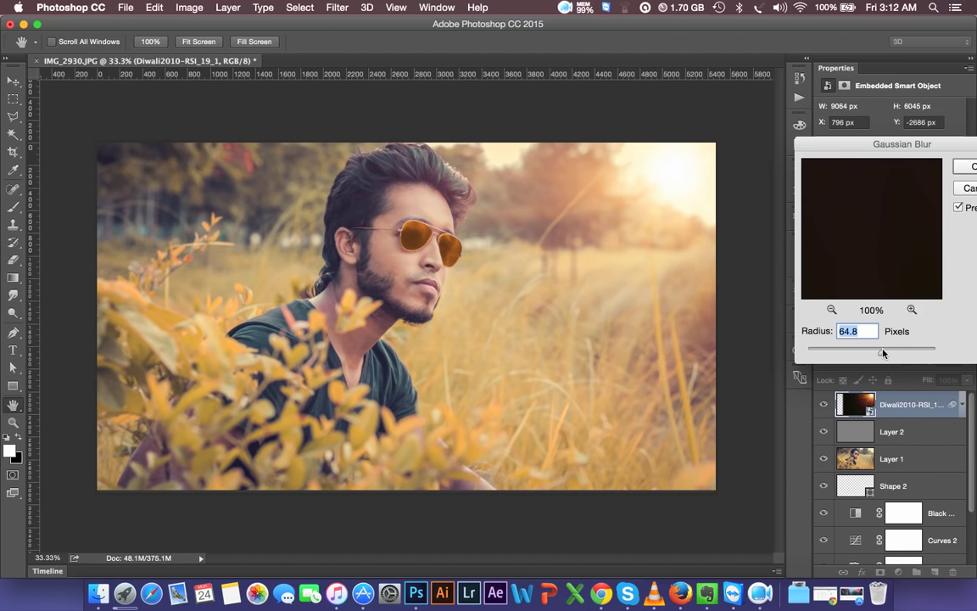
left_click_drag(883, 353, 891, 354)
left_click(972, 170)
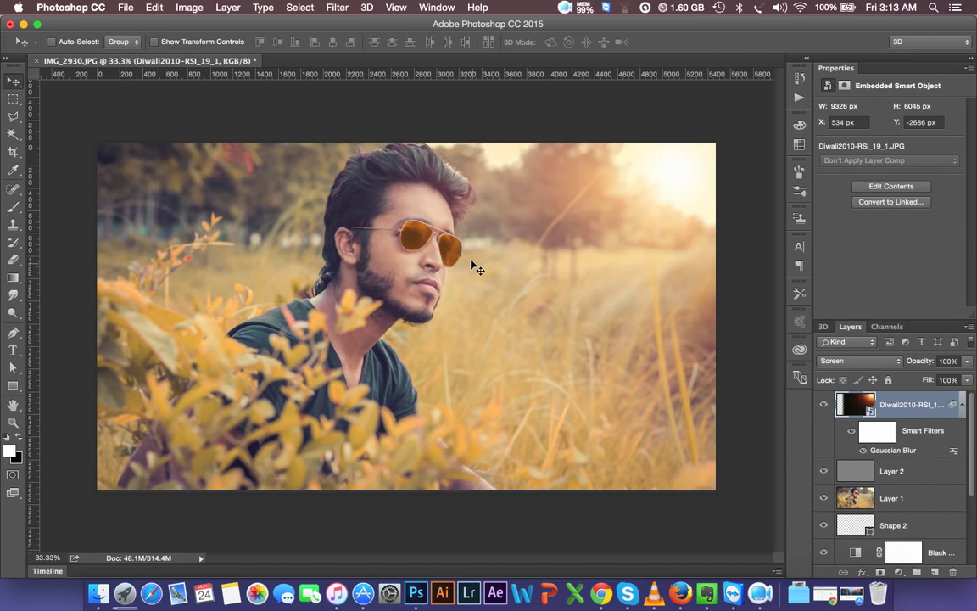
Enlarge the blurred flare to about 988%, shift it up-right, and commit the transform.
key("super+t")
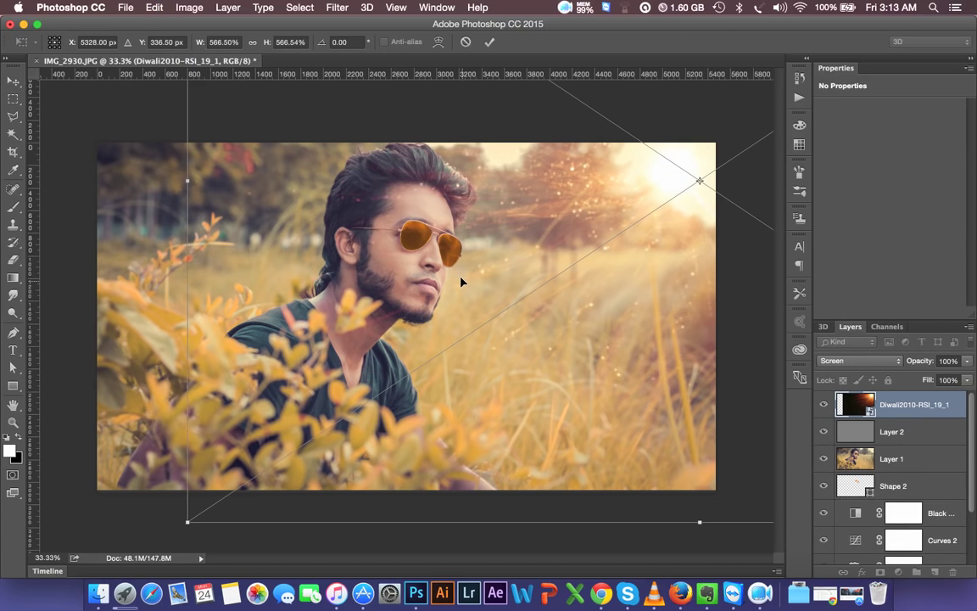
key("super+minus")
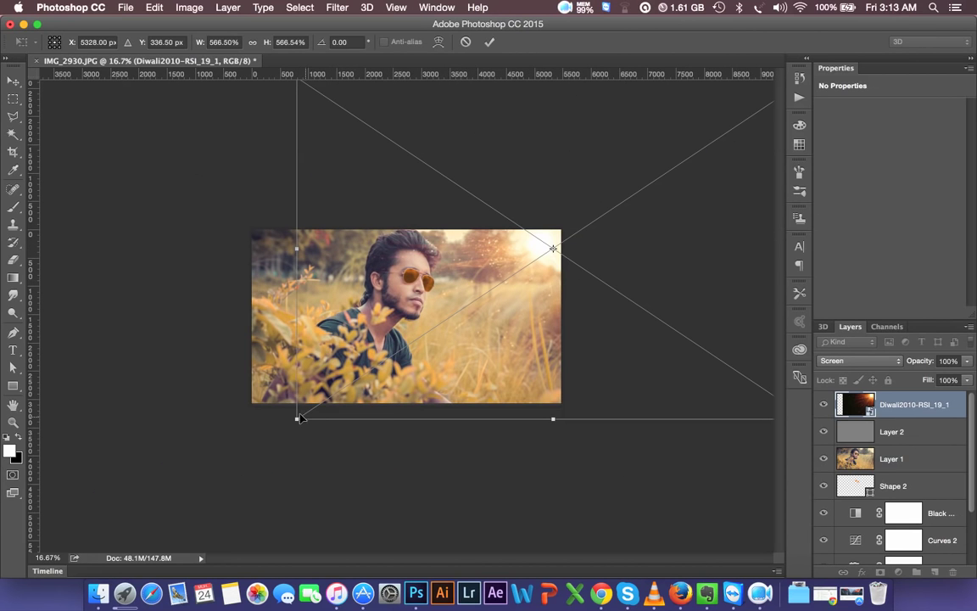
left_click_drag(299, 419, 137, 525)
left_click_drag(395, 363, 506, 326)
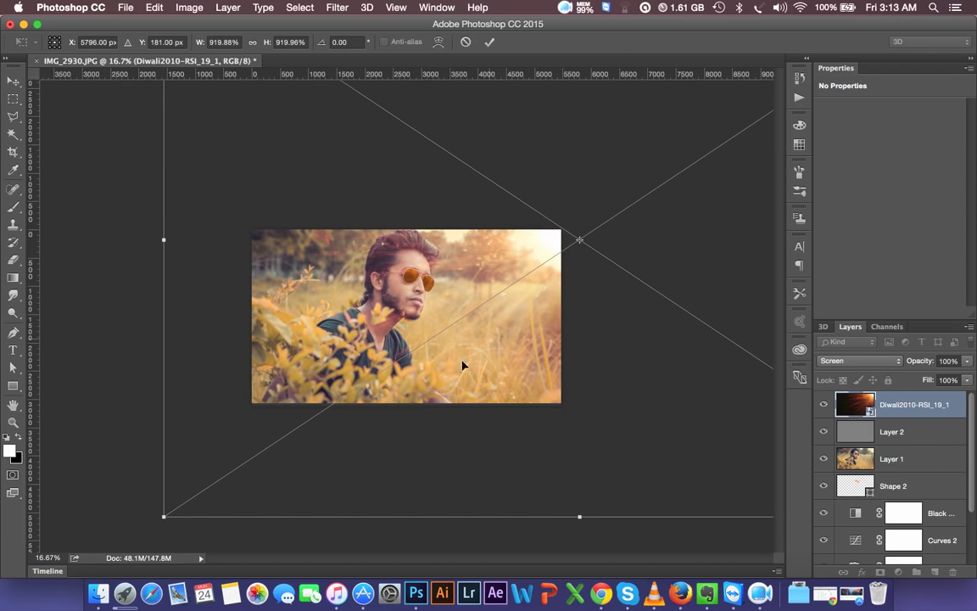
left_click_drag(165, 516, 132, 536)
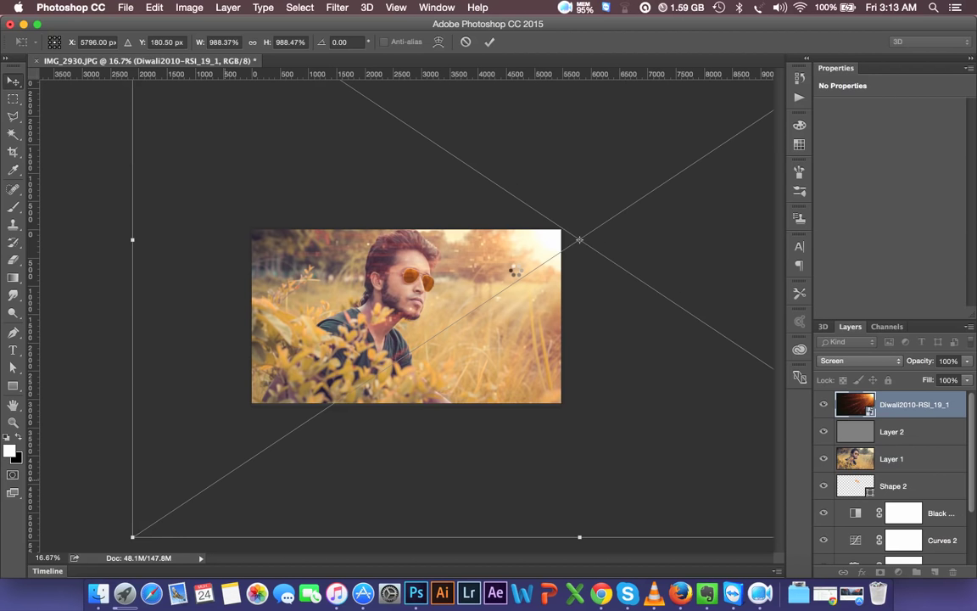
key("Return")
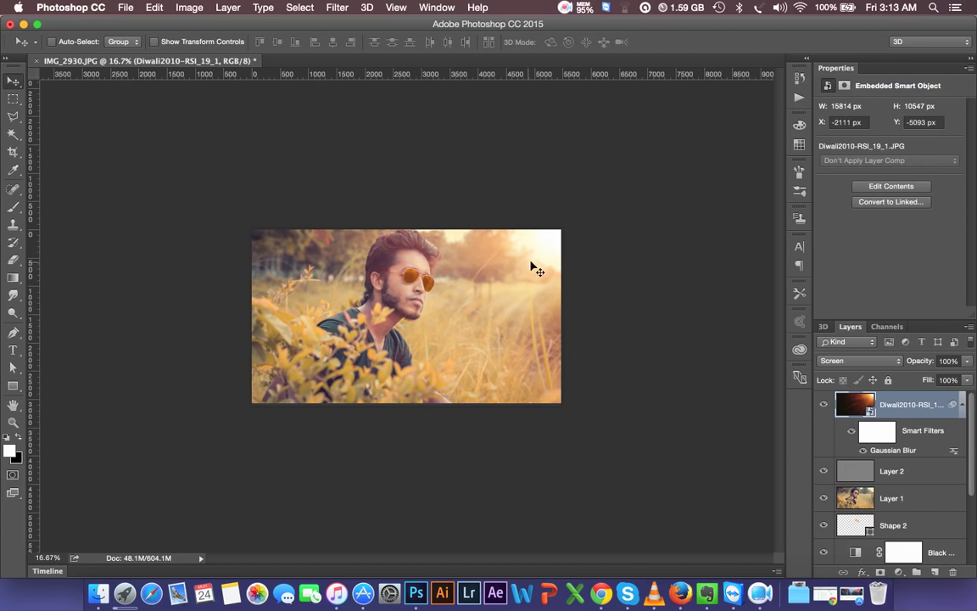
Resize IMG_2930.JPG from 5472 × 3072 to 2500 × 1404 px and view it at 66.67%.
left_click(198, 12)
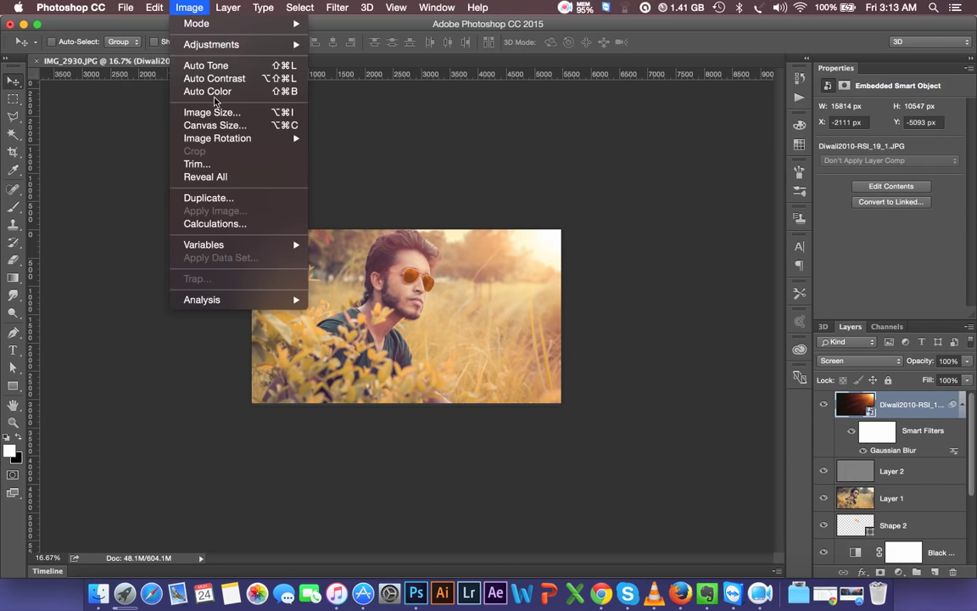
left_click(195, 109)
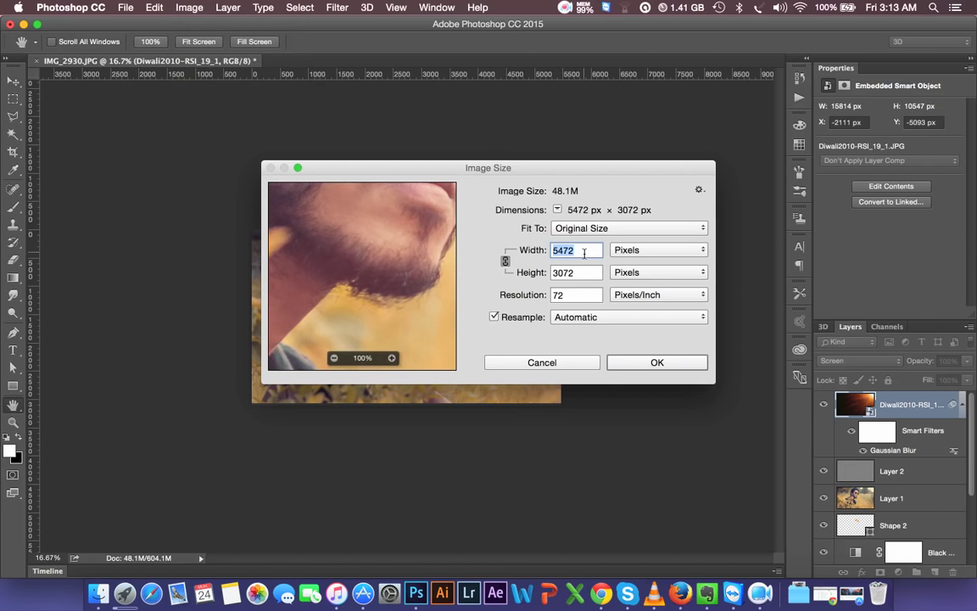
type("2")
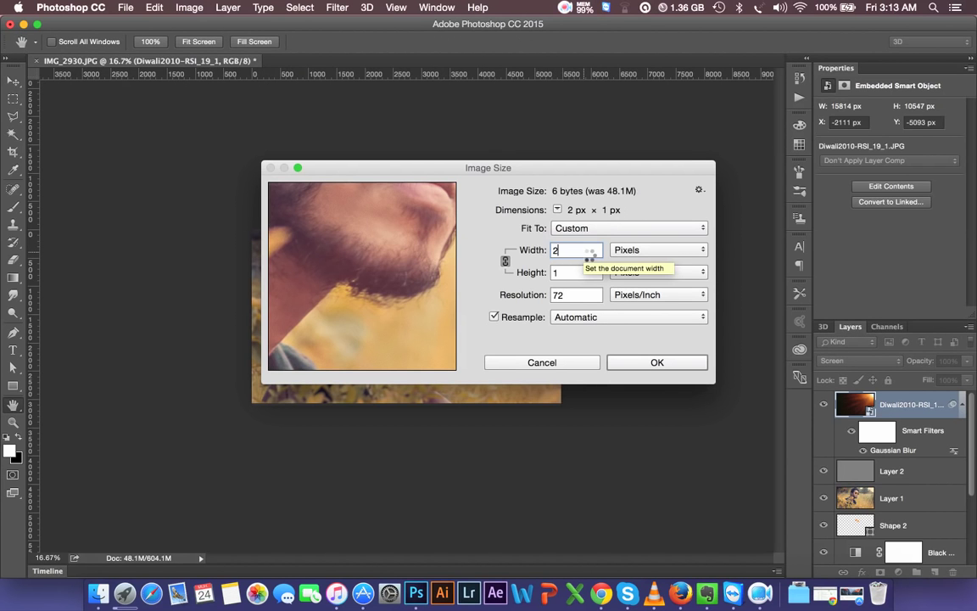
type("500")
left_click(654, 363)
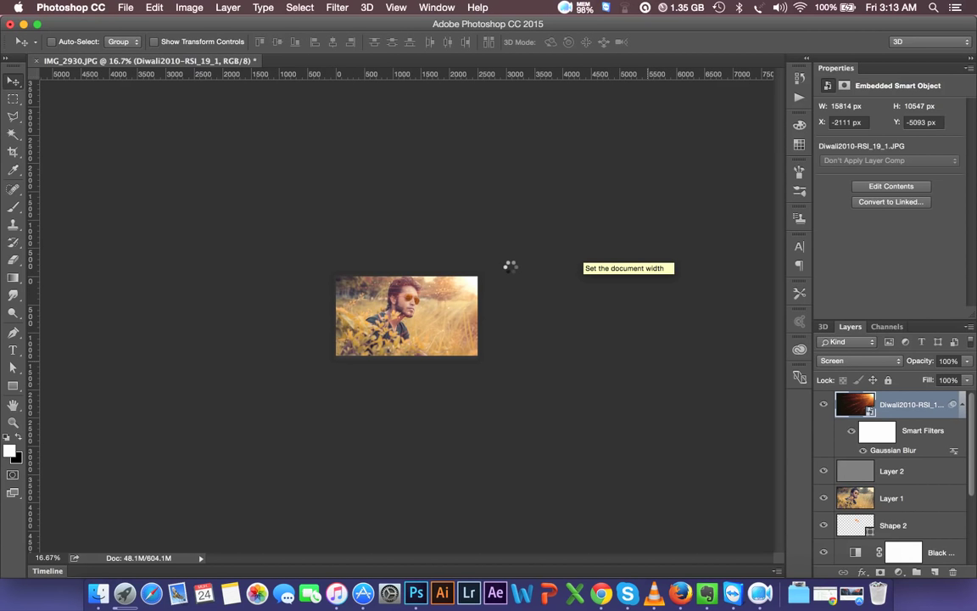
key("super+plus")
key("super+plus")
key("super+plus")
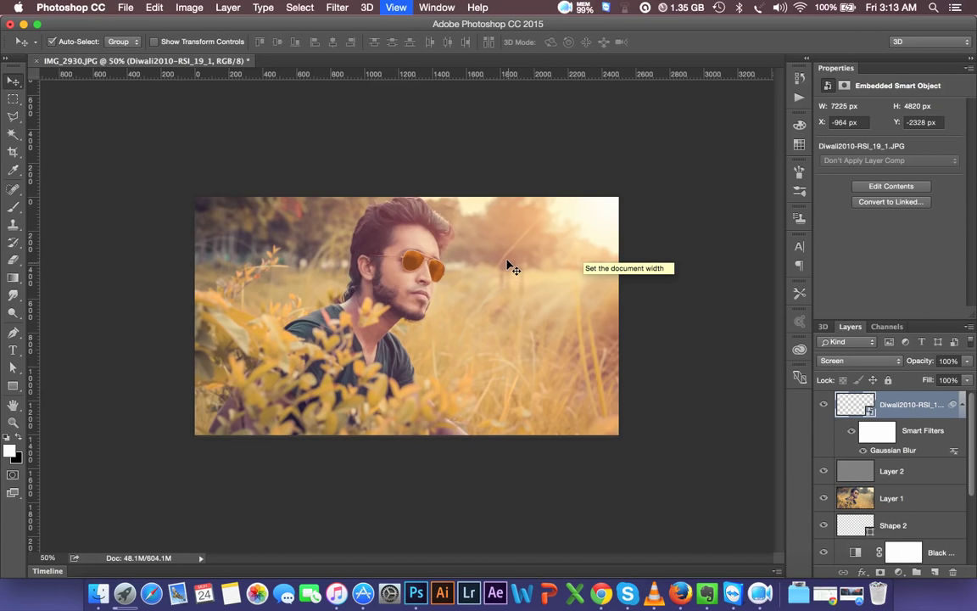
key("super+plus")
key("super+plus")
key("super+plus")
key("super+minus")
key("super+minus")
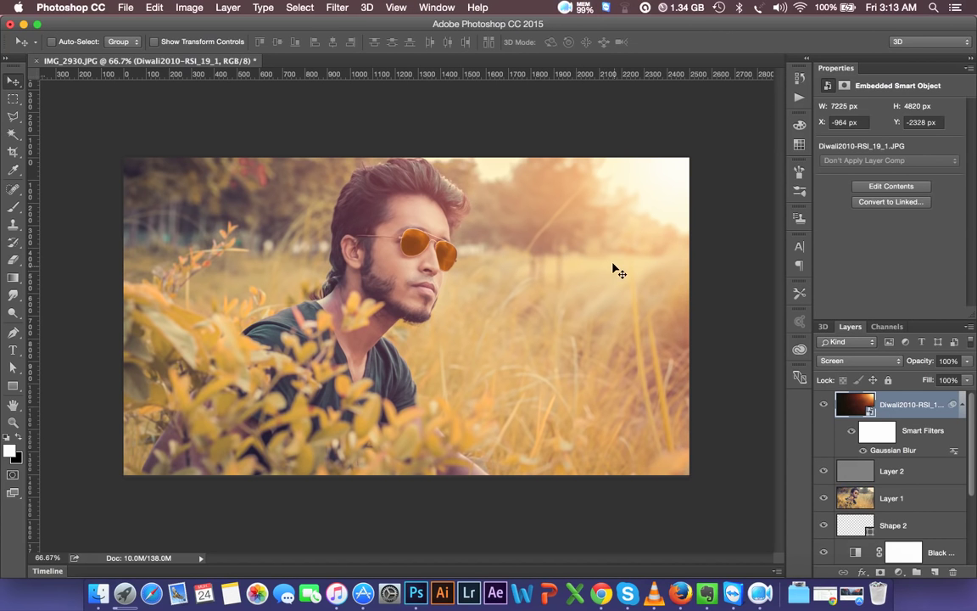
Add a Curves adjustment layer on top and move the RGB black point in to deepen shadows.
left_click(962, 405)
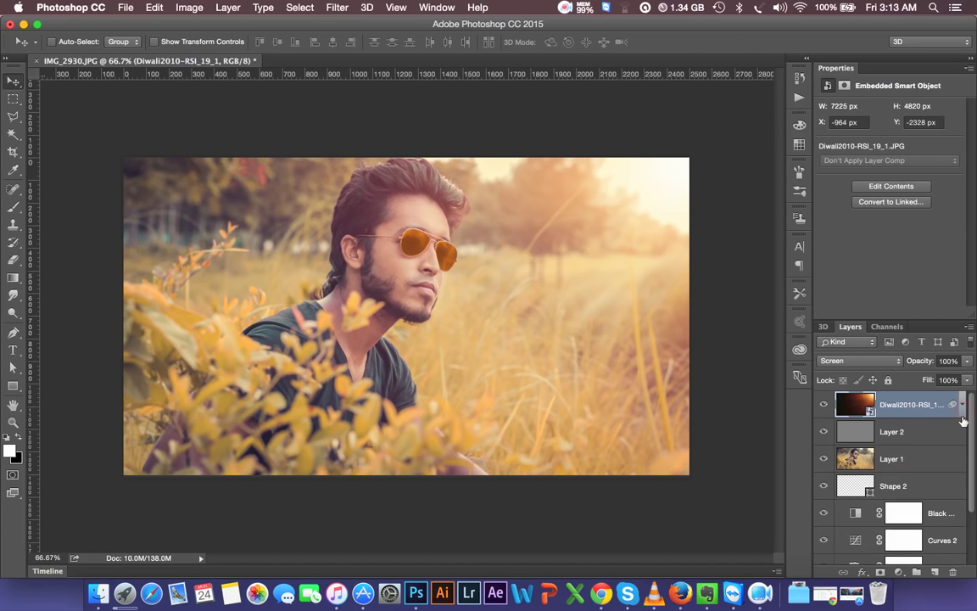
left_click(898, 573)
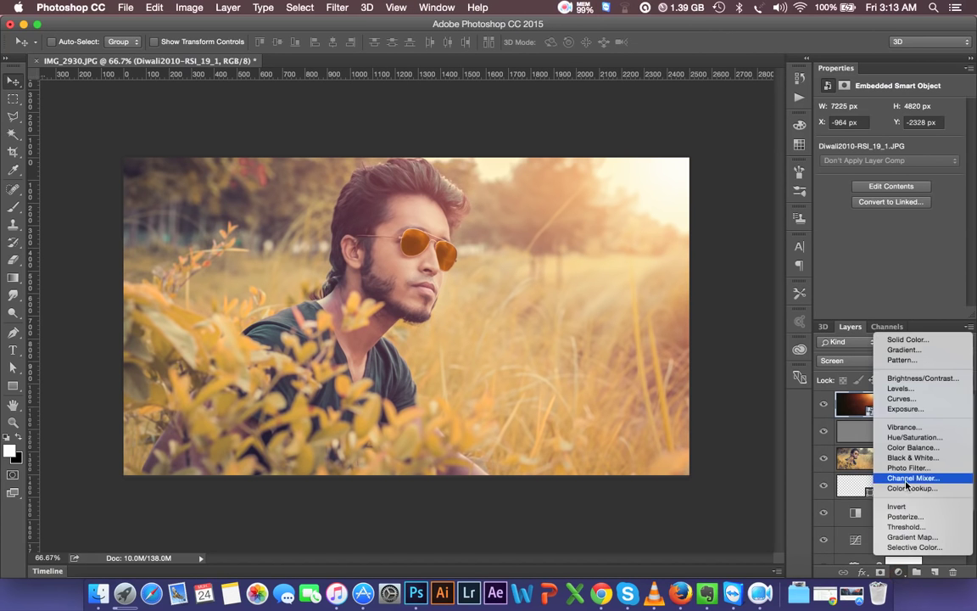
left_click(901, 398)
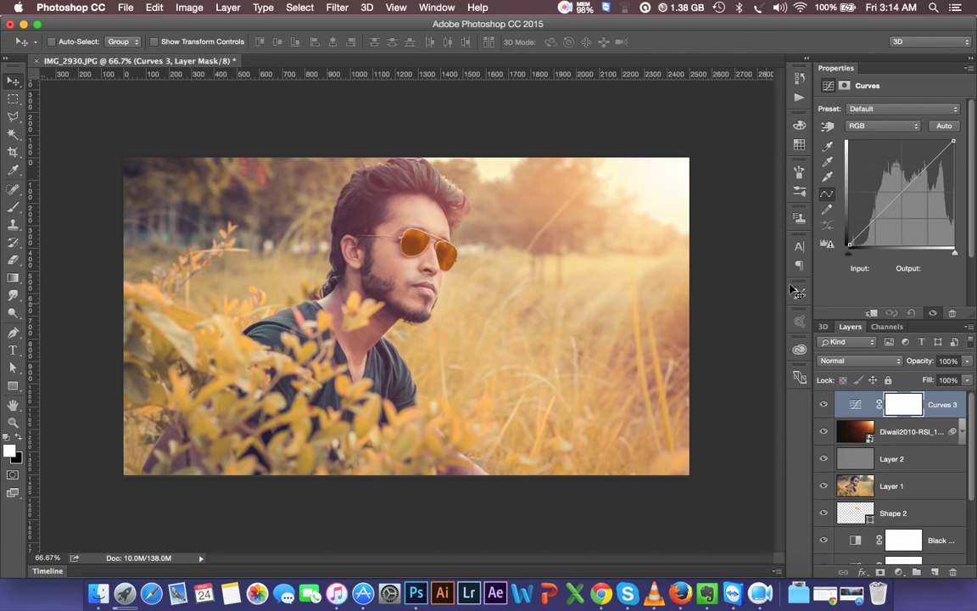
mouse_move(852, 247)
left_mouse_down()
mouse_move(868, 253)
mouse_move(847, 250)
left_mouse_up()
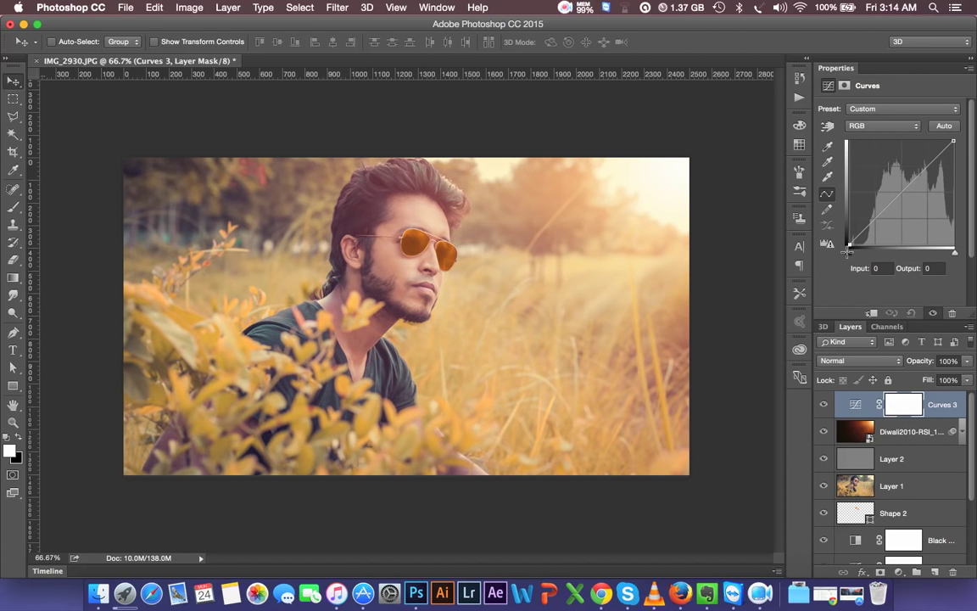
left_click_drag(848, 250, 851, 250)
Reshape the Green curve: raise midtones, lift shadows output to 20, pull highlights down.
left_click(878, 128)
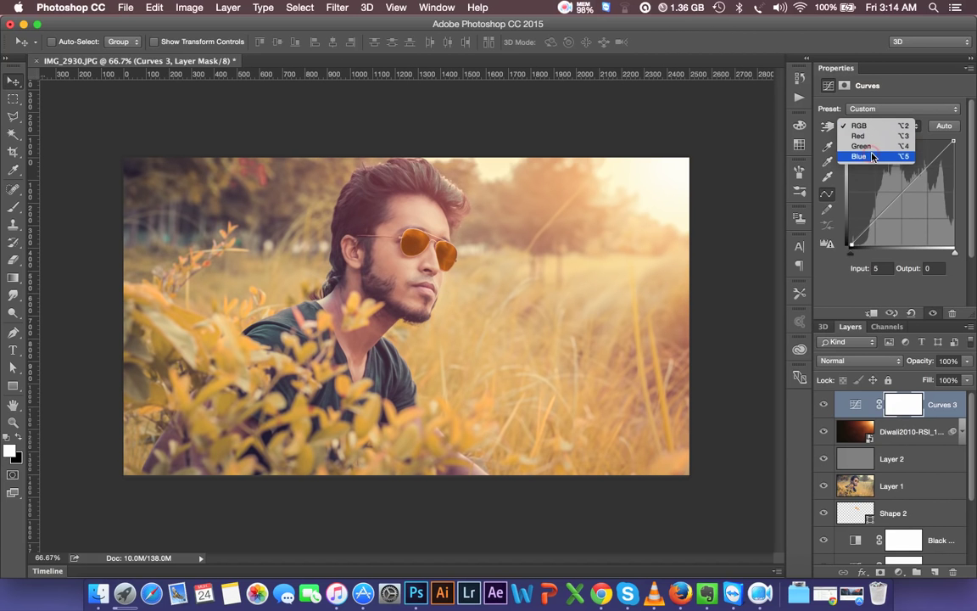
left_click(874, 133)
left_click_drag(897, 199, 904, 198)
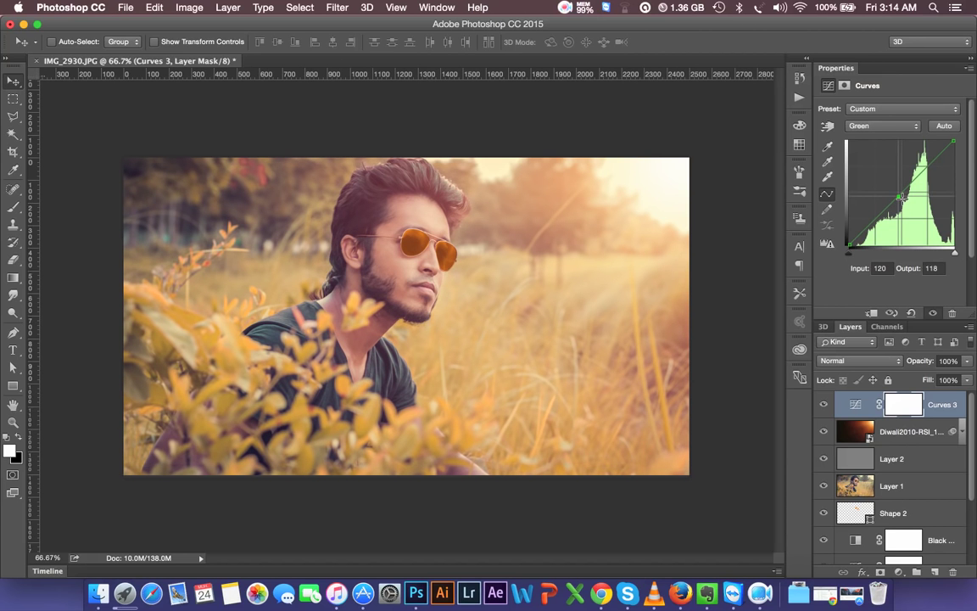
left_click_drag(849, 247, 861, 249)
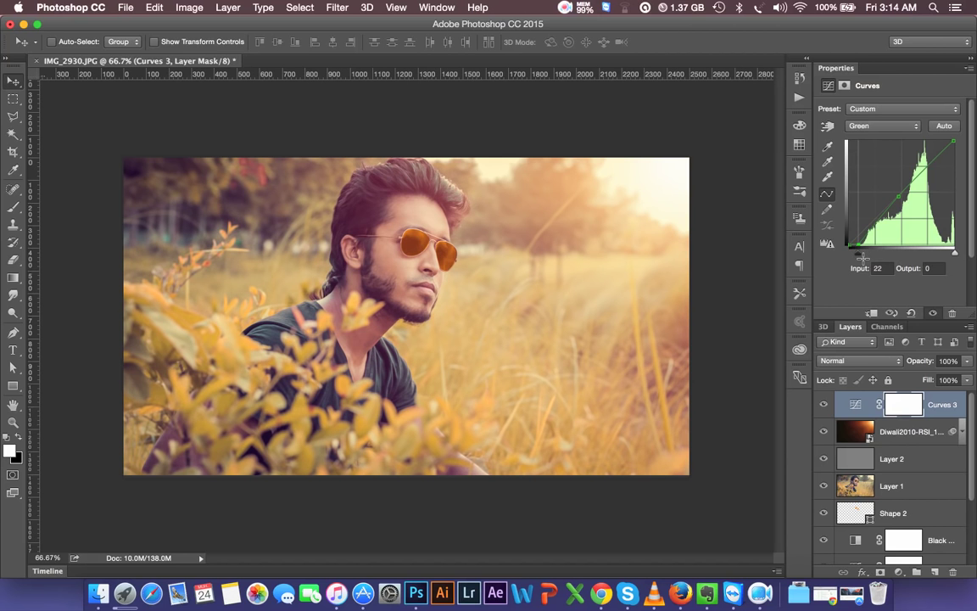
left_click_drag(860, 248, 849, 239)
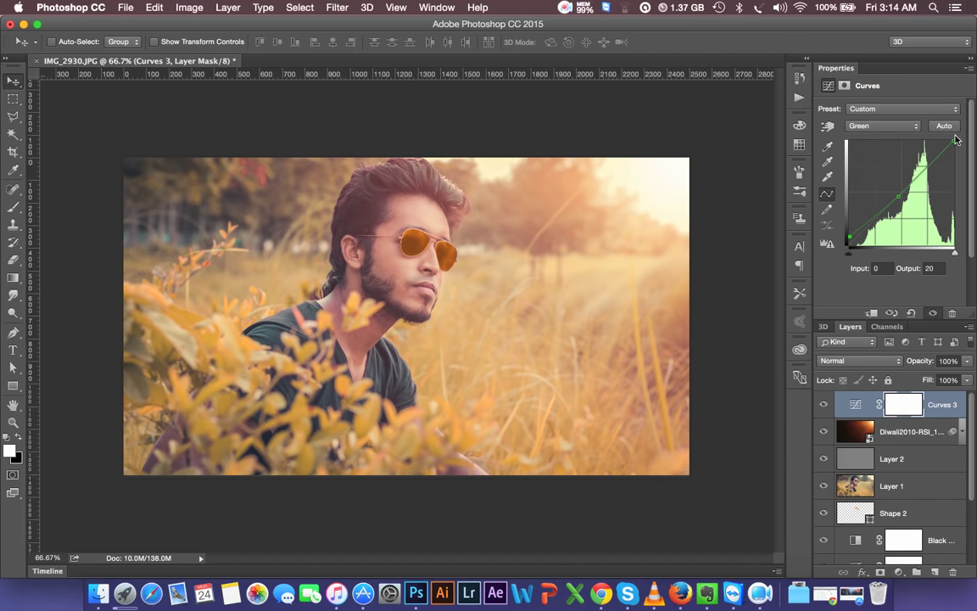
mouse_move(954, 141)
left_mouse_down()
mouse_move(959, 149)
mouse_move(945, 134)
mouse_move(955, 142)
left_mouse_up()
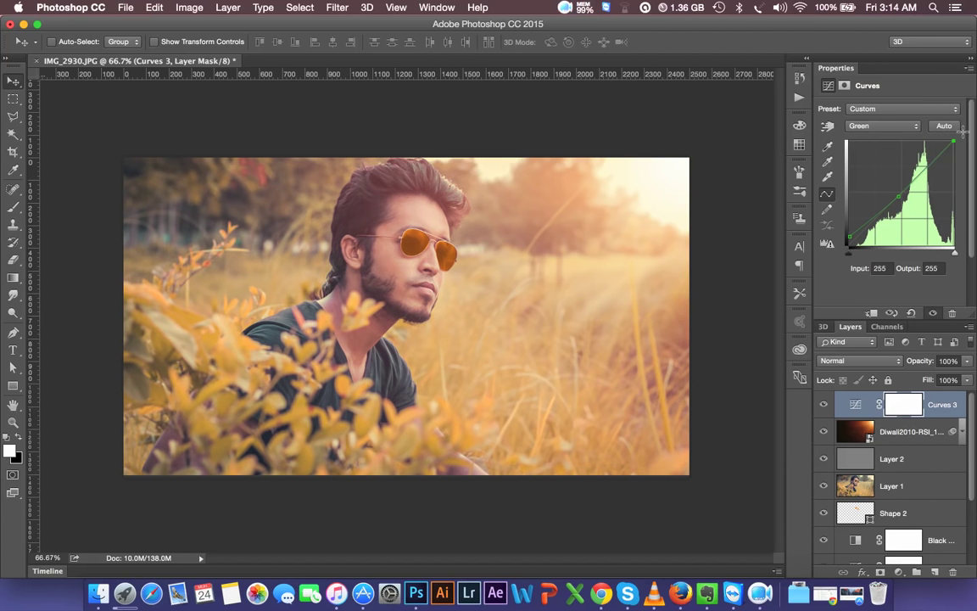
On the Blue curve, brighten highlights slightly and lift shadows output to 8.
left_click(883, 125)
left_click(882, 136)
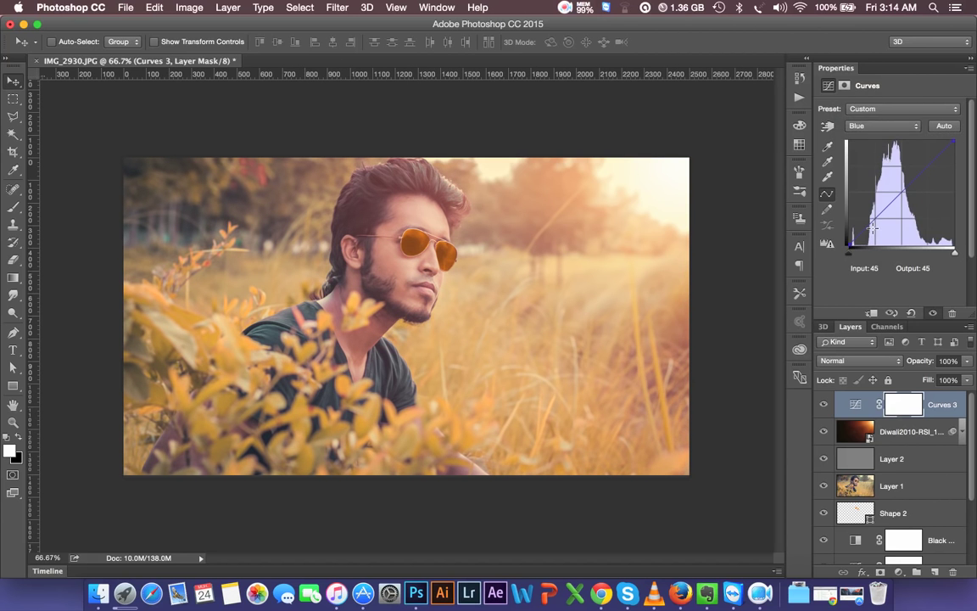
mouse_move(956, 145)
left_mouse_down()
mouse_move(951, 138)
mouse_move(974, 146)
left_mouse_up()
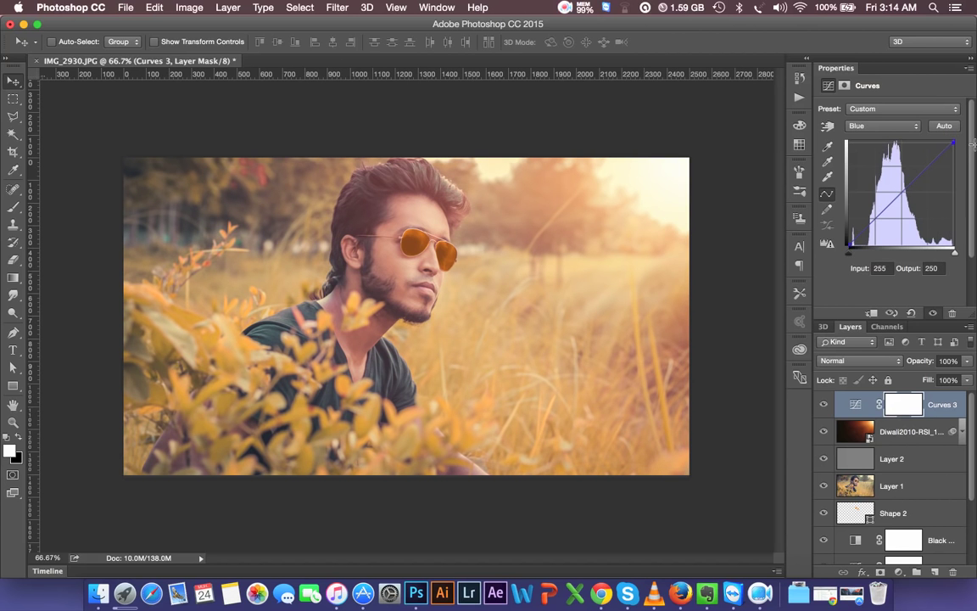
left_click_drag(854, 246, 855, 242)
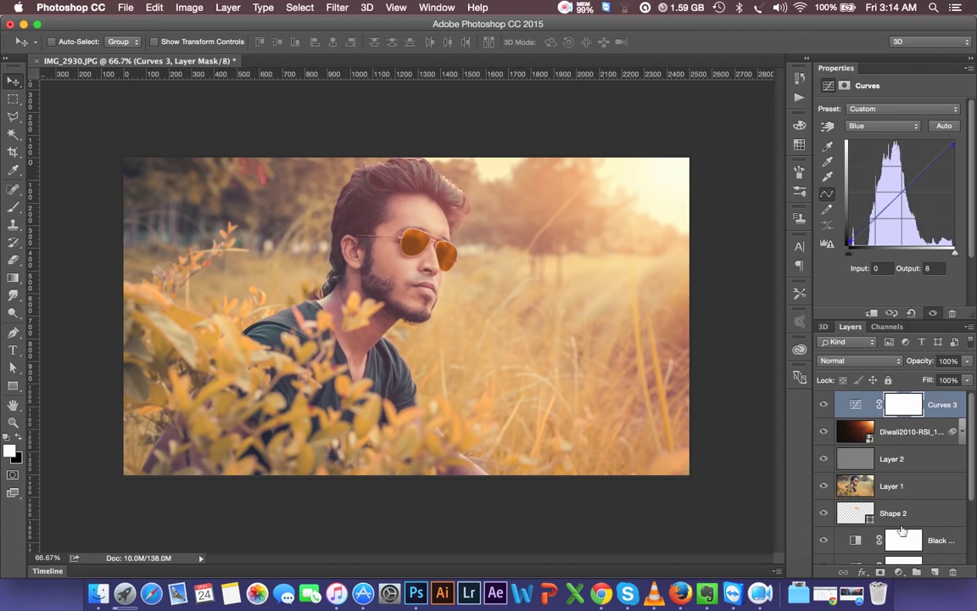
left_click(898, 572)
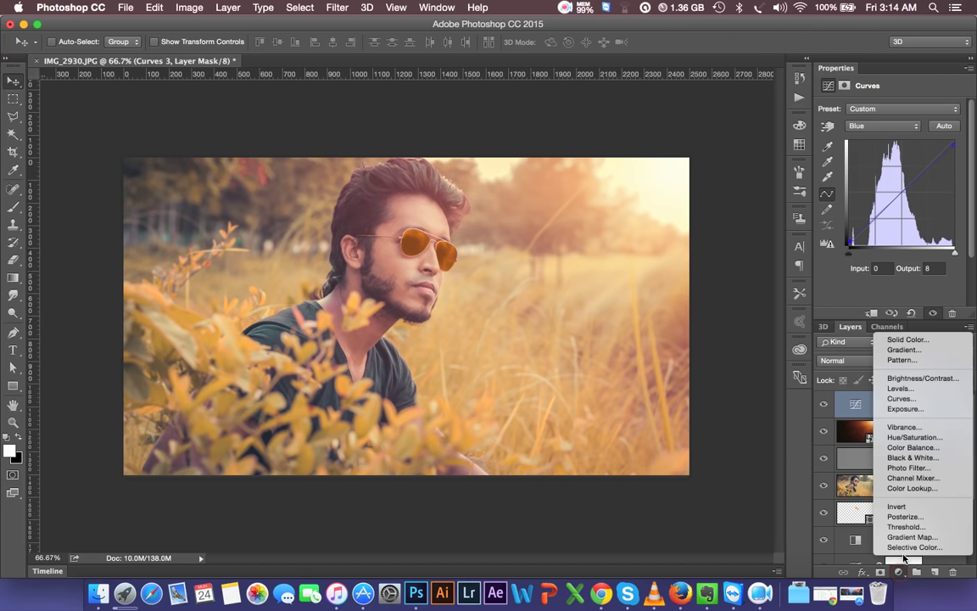
Add a Levels adjustment layer with output black 13 and input black 9.
left_click(908, 392)
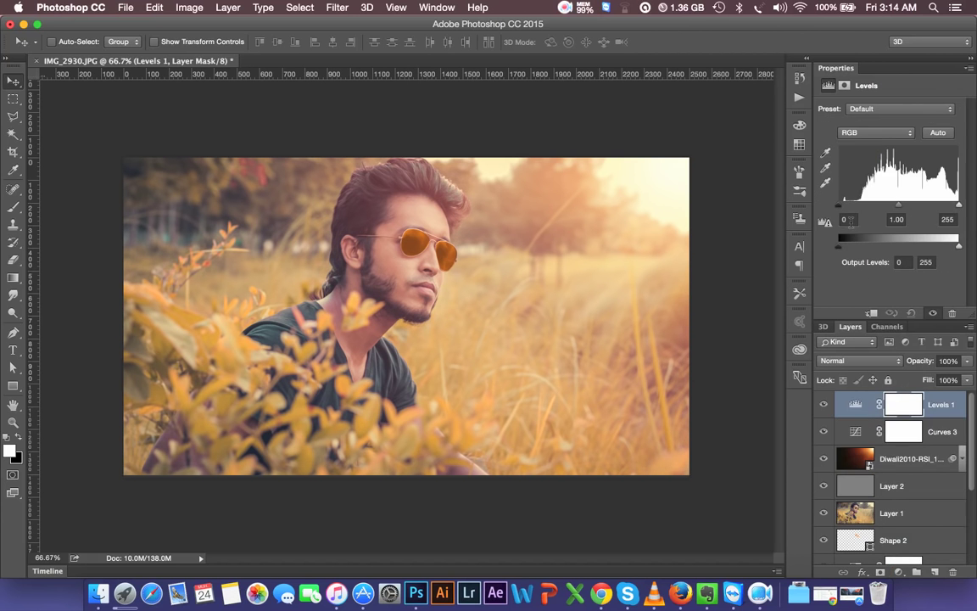
left_click_drag(839, 246, 846, 250)
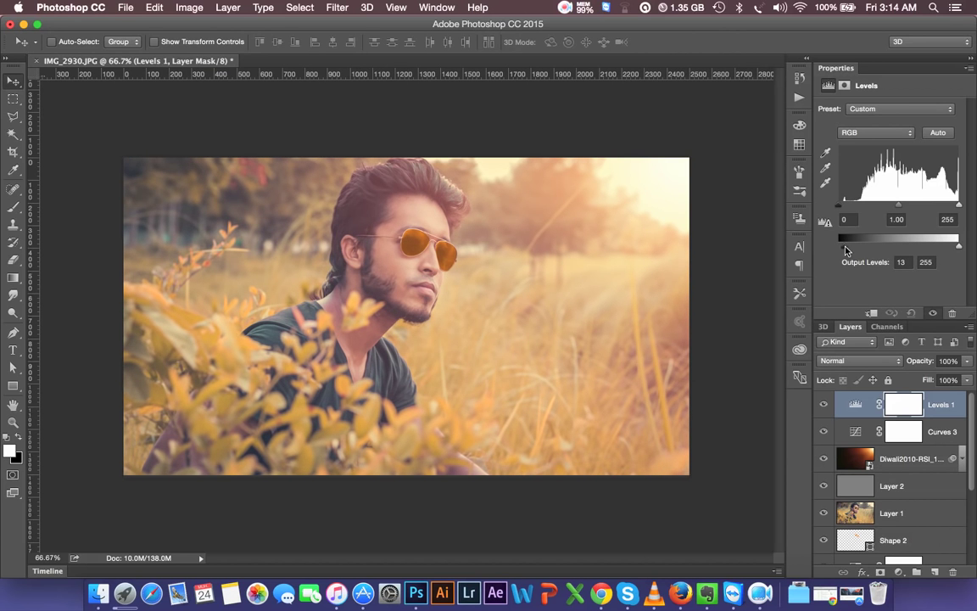
left_click_drag(958, 247, 957, 248)
key("super+z")
left_click(841, 208)
left_click_drag(842, 209, 846, 210)
Toggle Curves 3 and Levels 1 visibility to compare, then stop the screen recording.
left_click(828, 431)
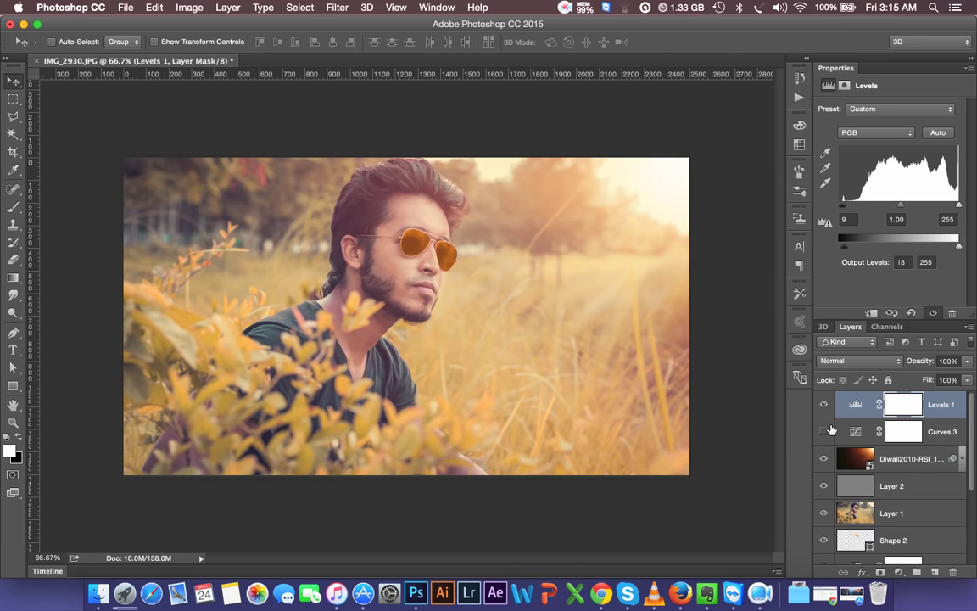
left_click(827, 431)
left_click(827, 407)
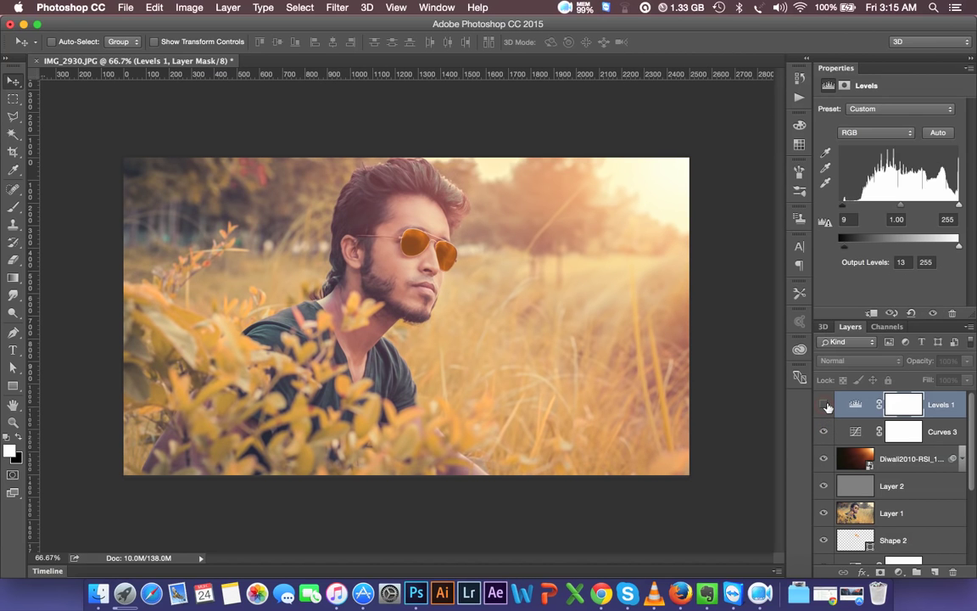
left_click(826, 406)
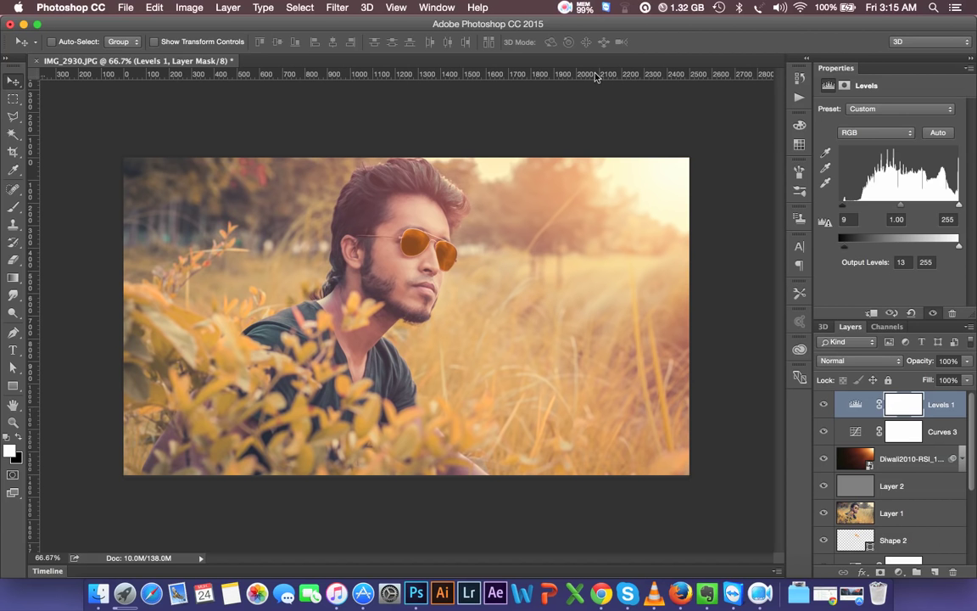
left_click(566, 9)
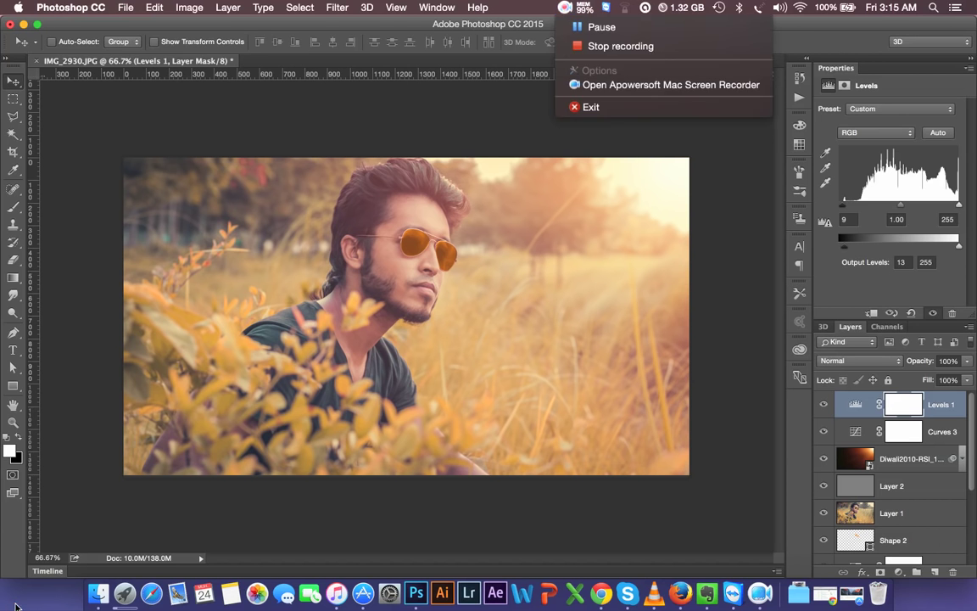
left_click(600, 47)
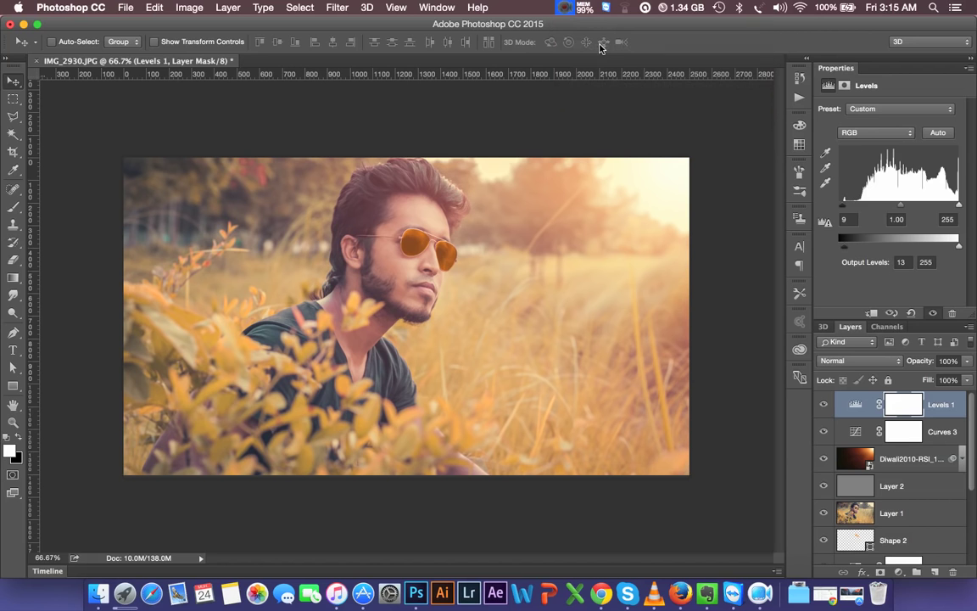